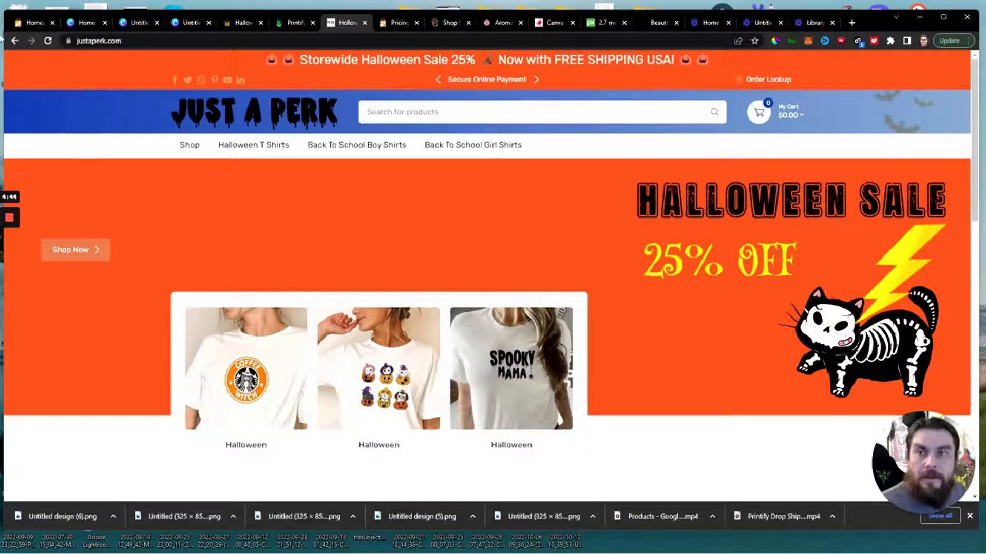
Switch to Canva and create a new custom-size design of 1000 × 1000 px.
{"action": "left_click", "coordinate": [85, 23]}
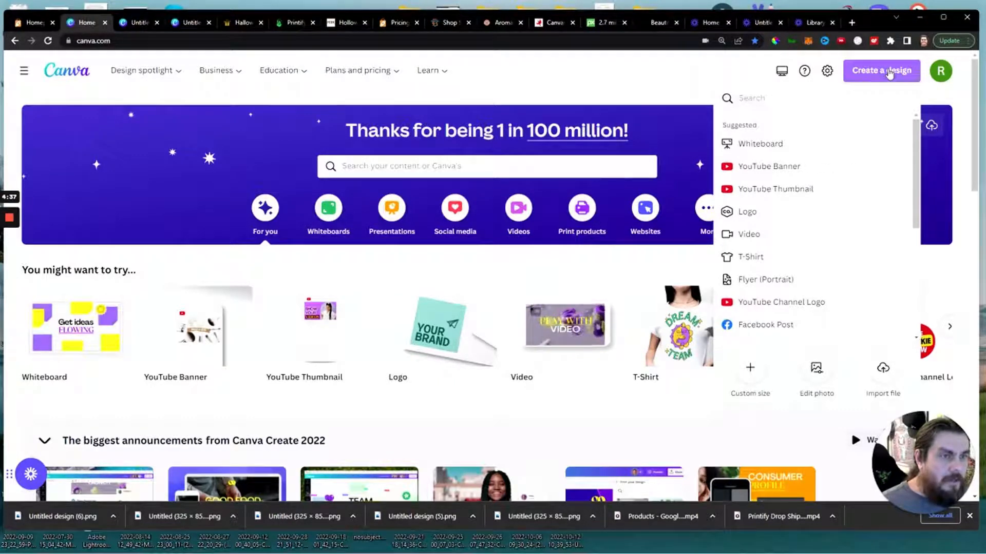
{"action": "left_click", "coordinate": [756, 370]}
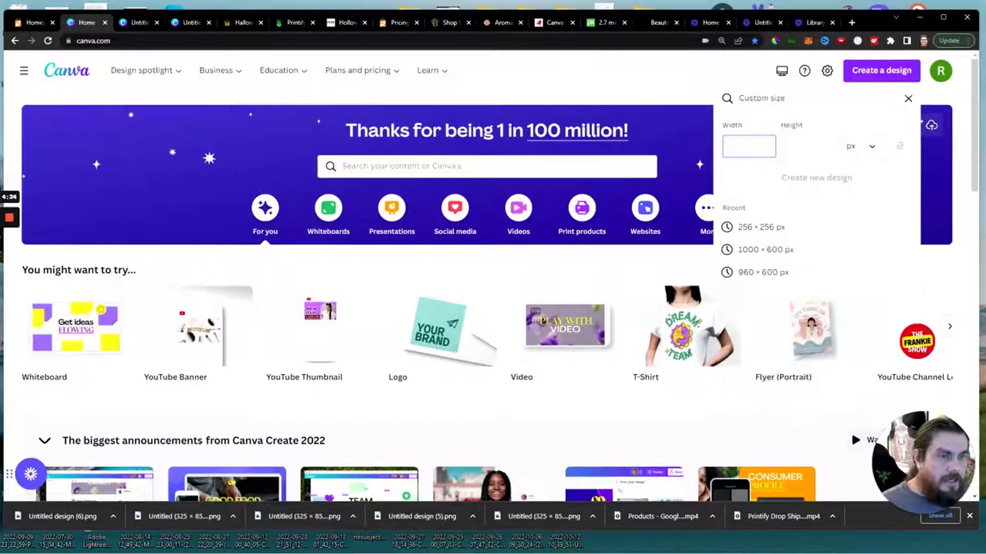
{"action": "type", "text": "1000"}
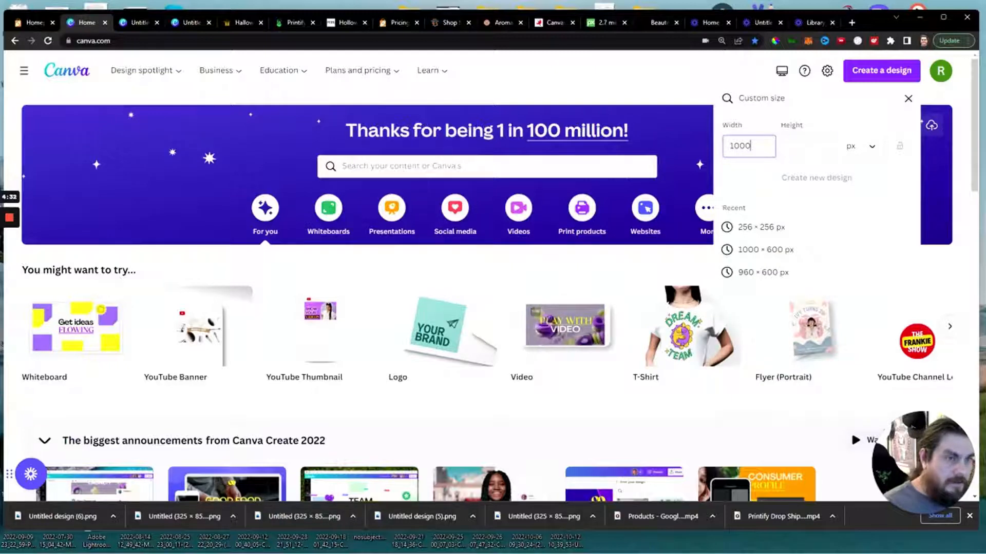
{"action": "key", "text": "Tab"}
{"action": "type", "text": "1"}
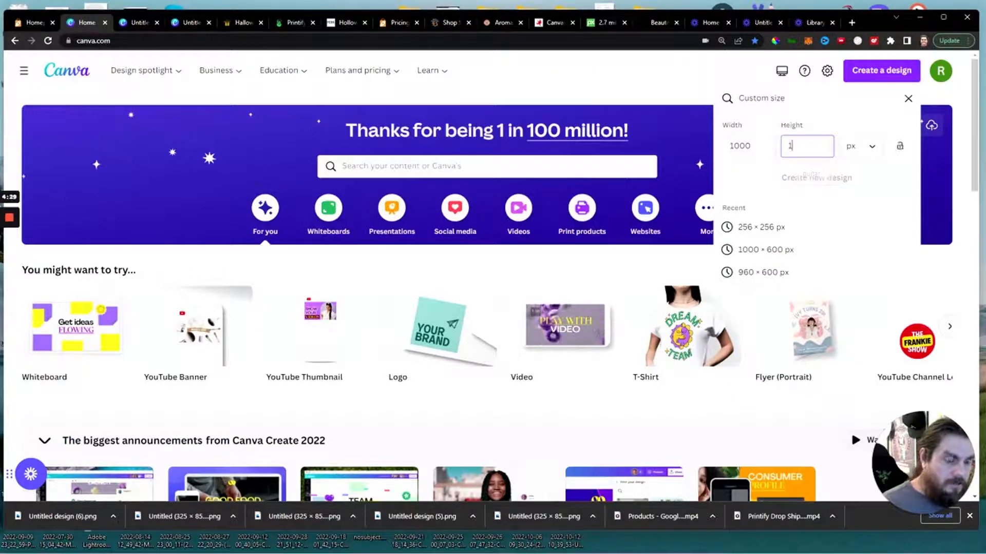
{"action": "type", "text": "000"}
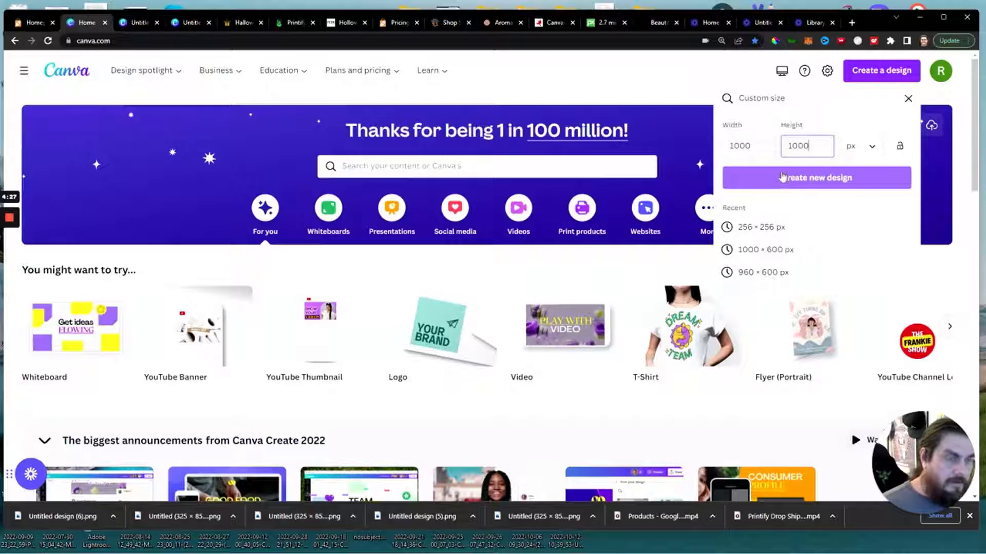
{"action": "left_click", "coordinate": [786, 177]}
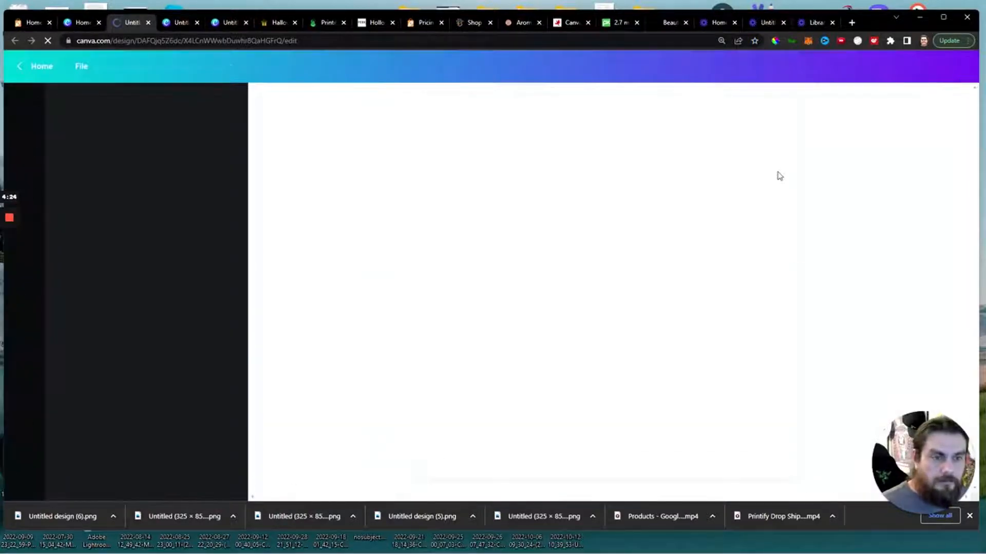
Search the templates for "christmas" and apply the dark red circular Merry Christmas template with the white snowflake.
{"action": "left_click", "coordinate": [128, 102]}
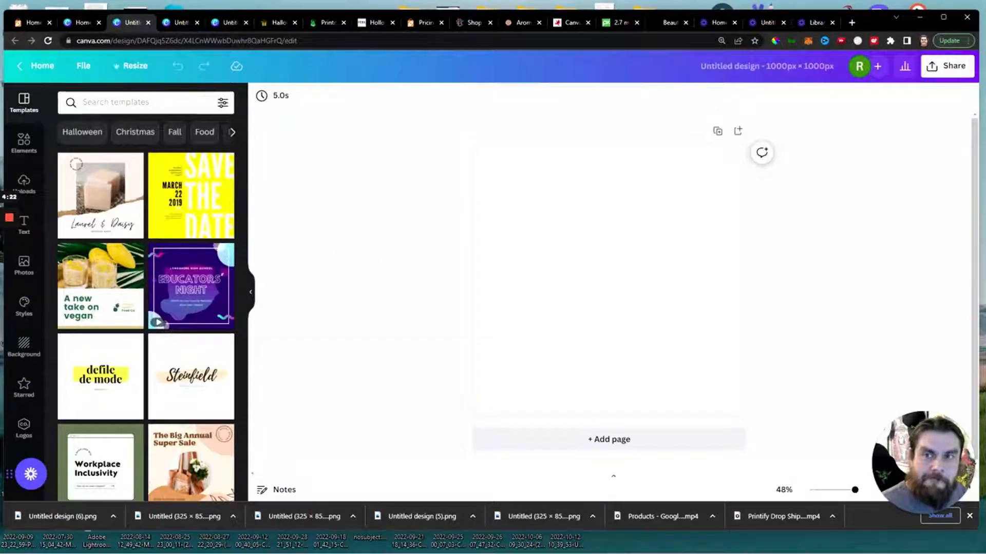
{"action": "type", "text": "christmas"}
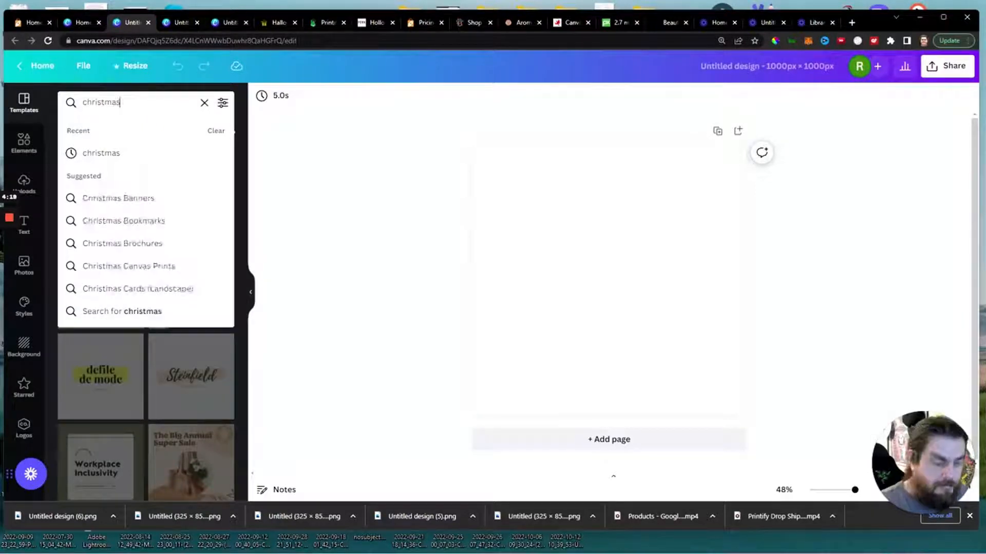
{"action": "key", "text": "Return"}
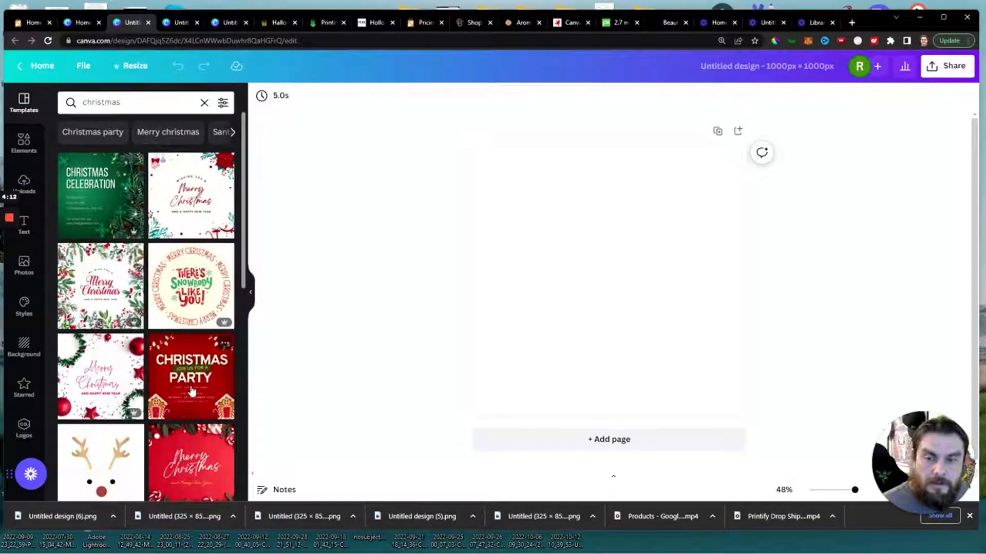
{"action": "scroll", "coordinate": [192, 391], "scroll_direction": "down", "scroll_amount": 5}
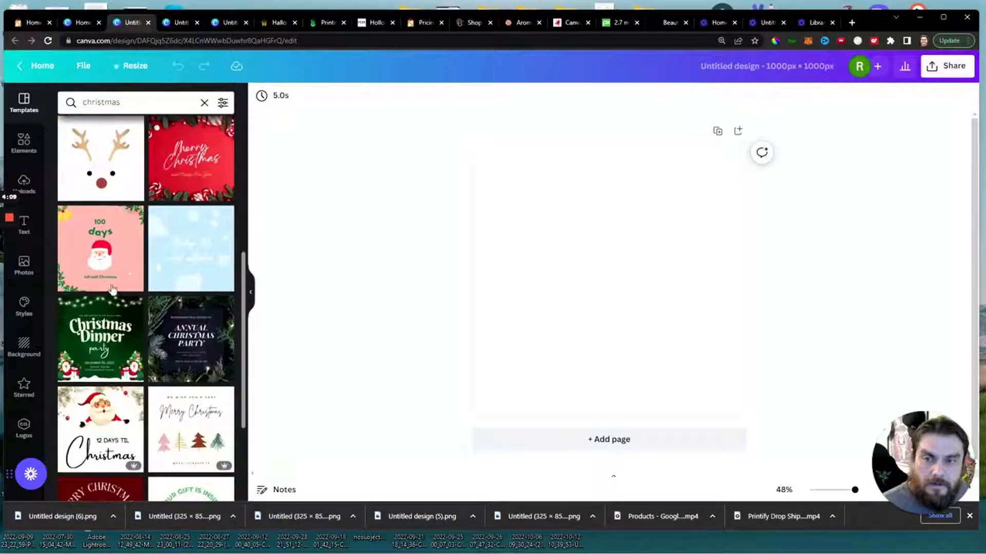
{"action": "scroll", "coordinate": [176, 277], "scroll_direction": "down", "scroll_amount": 3}
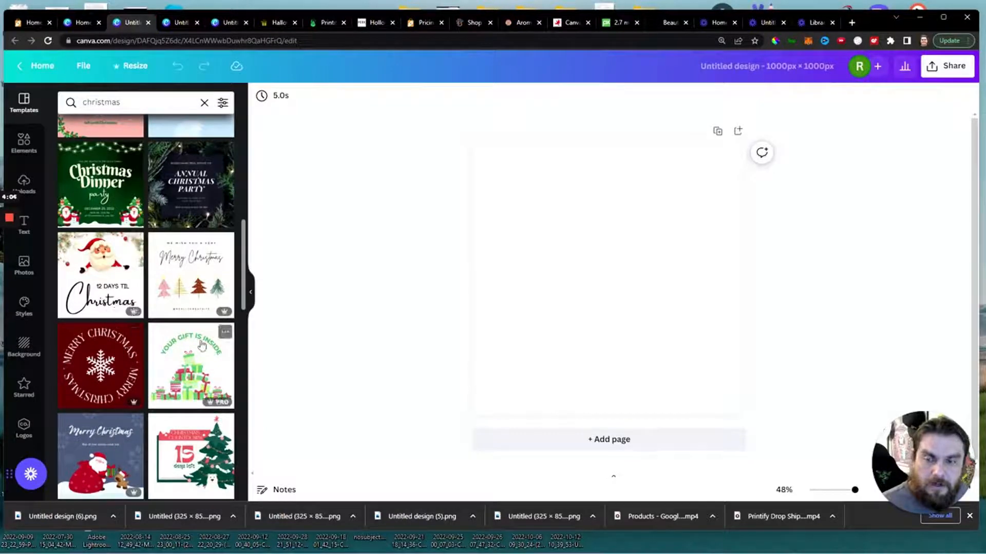
{"action": "left_click", "coordinate": [113, 376]}
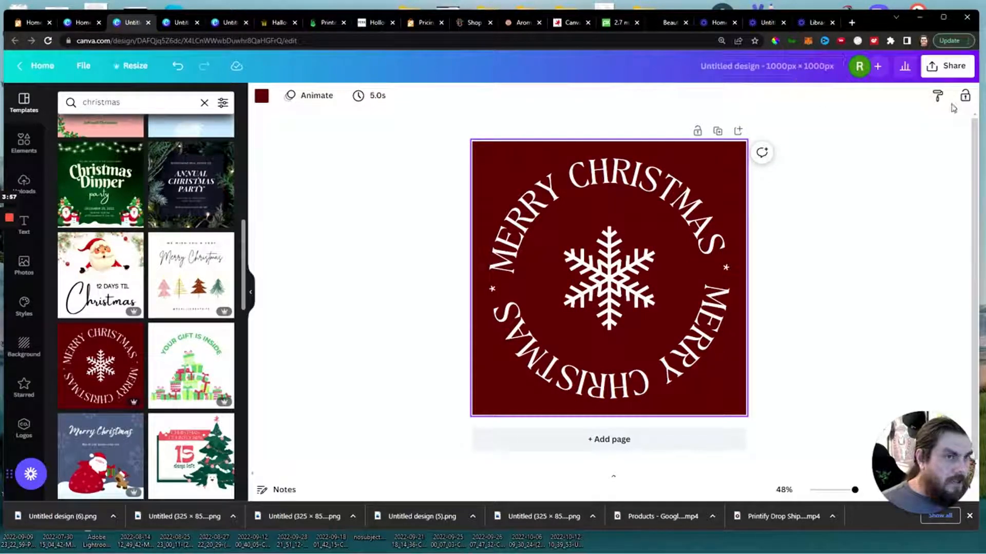
Download the Merry Christmas design as a PNG at 1,000 × 1,000 px.
{"action": "left_click", "coordinate": [949, 66]}
{"action": "left_click", "coordinate": [845, 343]}
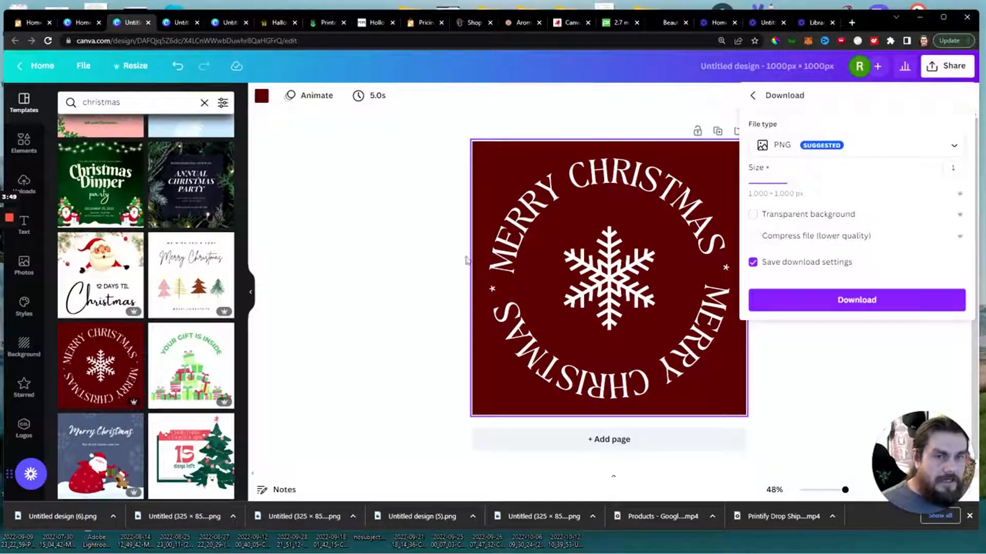
{"action": "left_click", "coordinate": [861, 309]}
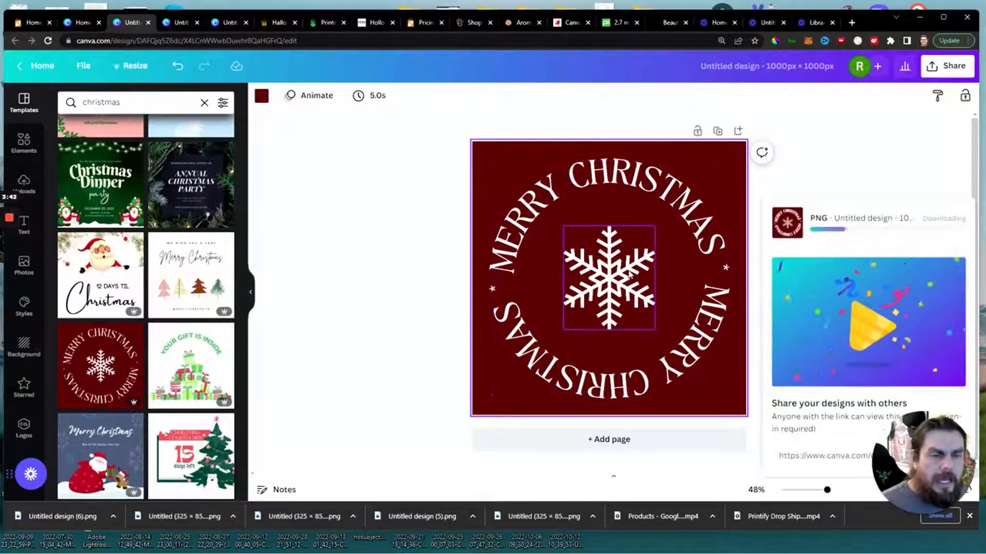
Enlarge the central snowflake slightly and open the circular Merry Christmas text for editing.
{"action": "left_click", "coordinate": [605, 288]}
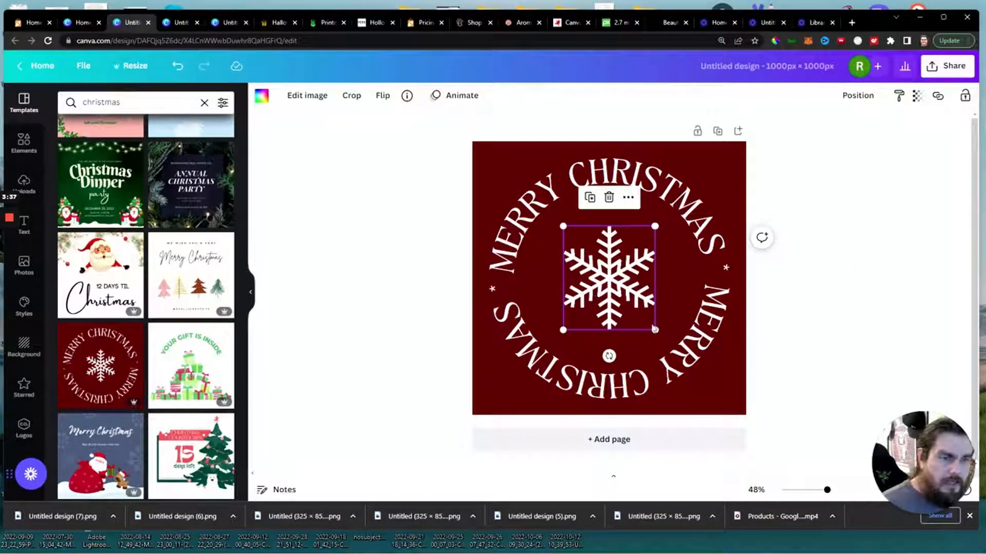
{"action": "left_click_drag", "start_coordinate": [654, 329], "coordinate": [665, 341]}
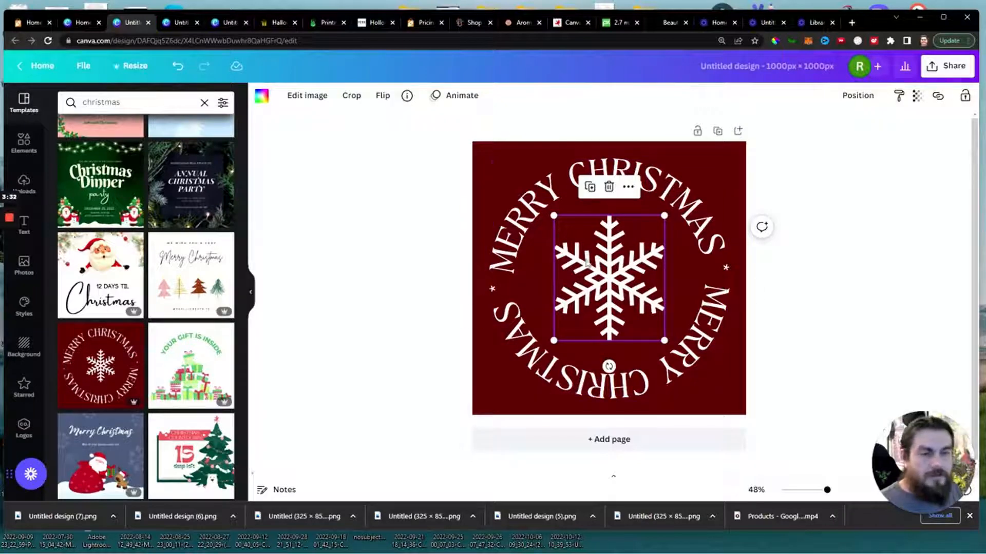
{"action": "left_click", "coordinate": [520, 232]}
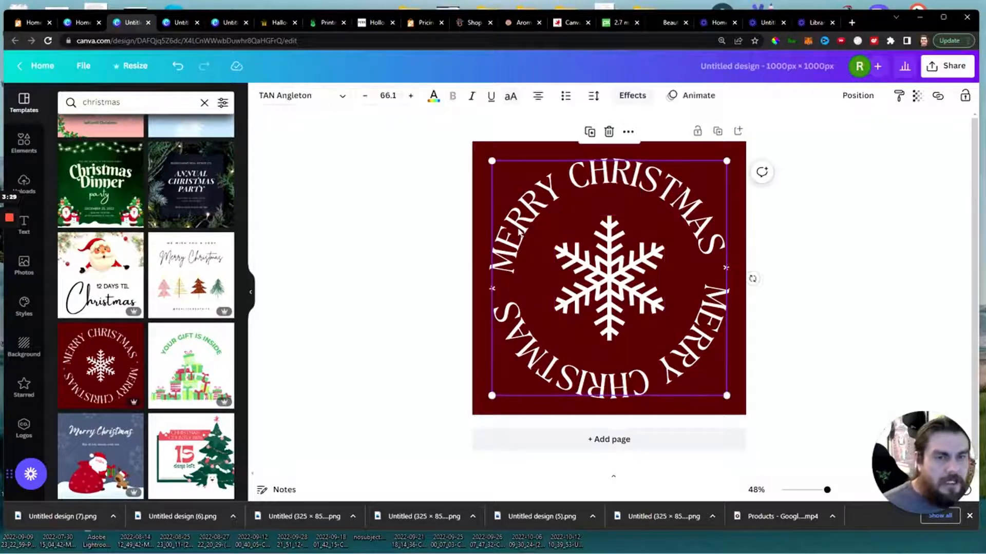
{"action": "left_click", "coordinate": [520, 233]}
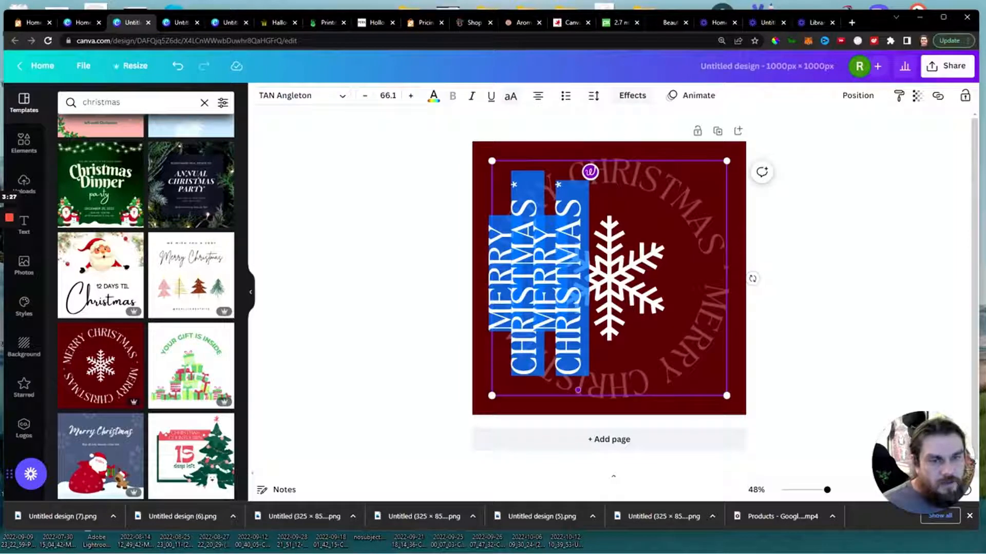
{"action": "left_click", "coordinate": [753, 279]}
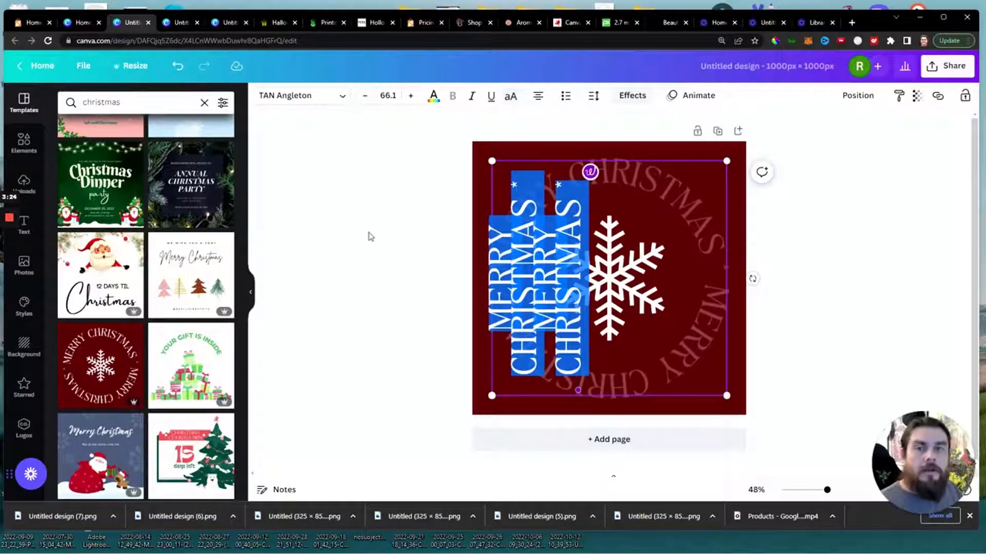
{"action": "left_click", "coordinate": [371, 237]}
Switch to the Launch Cart theme editor and turn on Show Slider in the homepage settings.
{"action": "left_click", "coordinate": [31, 25]}
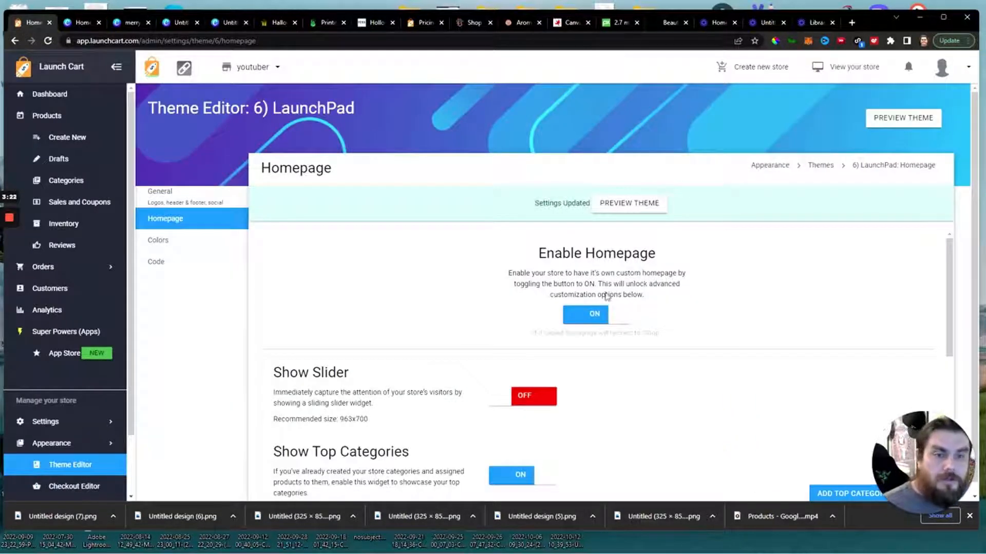
{"action": "scroll", "coordinate": [438, 344], "scroll_direction": "down", "scroll_amount": 2}
{"action": "scroll", "coordinate": [475, 312], "scroll_direction": "up", "scroll_amount": 2}
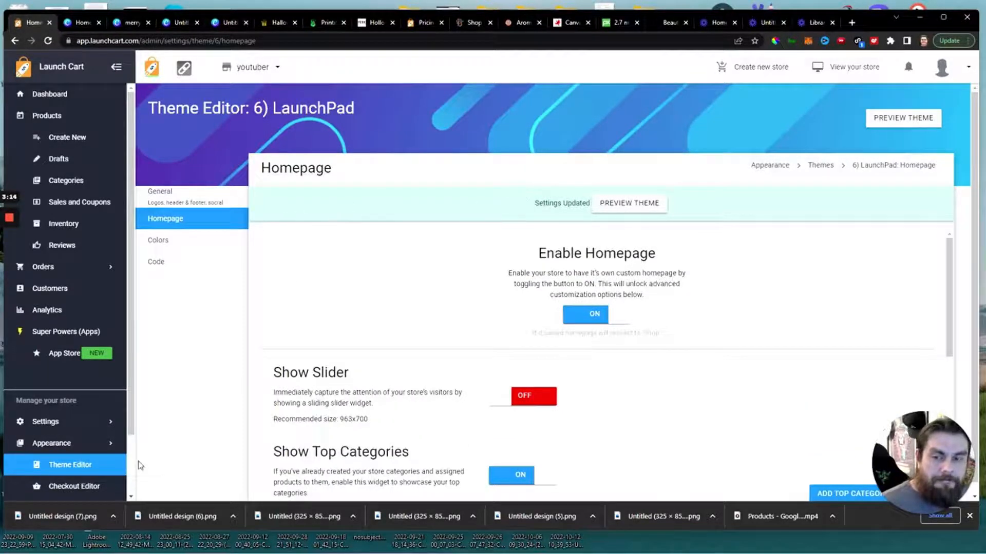
{"action": "left_click", "coordinate": [526, 404]}
{"action": "scroll", "coordinate": [767, 429], "scroll_direction": "down", "scroll_amount": 3}
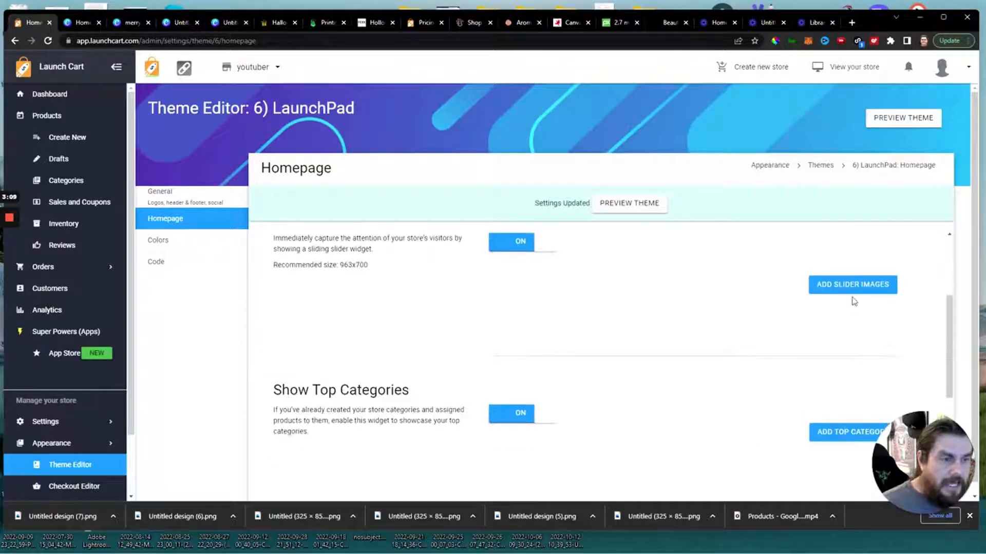
Add a slider image item and choose Untitled design (7).png from Downloads as its image.
{"action": "left_click", "coordinate": [854, 285]}
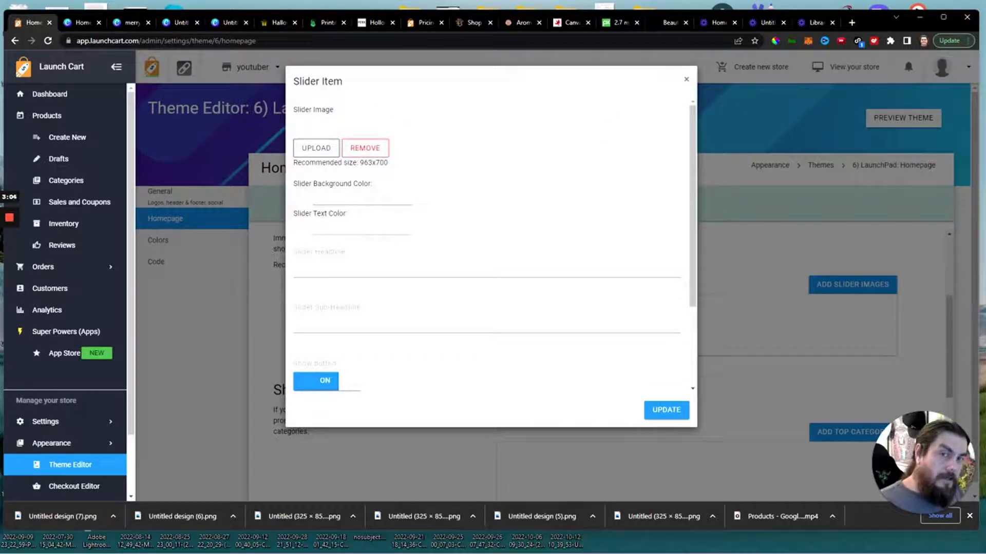
{"action": "left_click", "coordinate": [316, 148]}
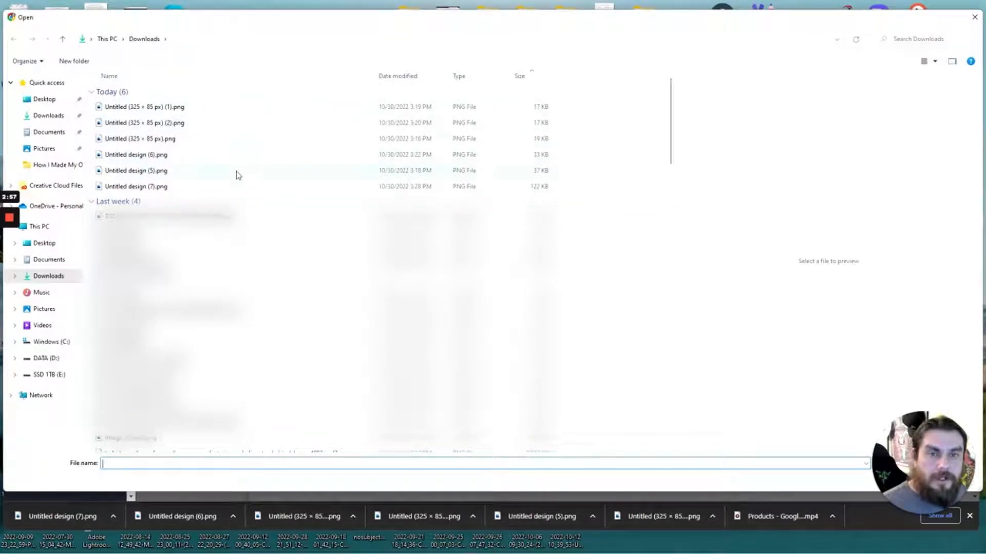
{"action": "left_click", "coordinate": [235, 188]}
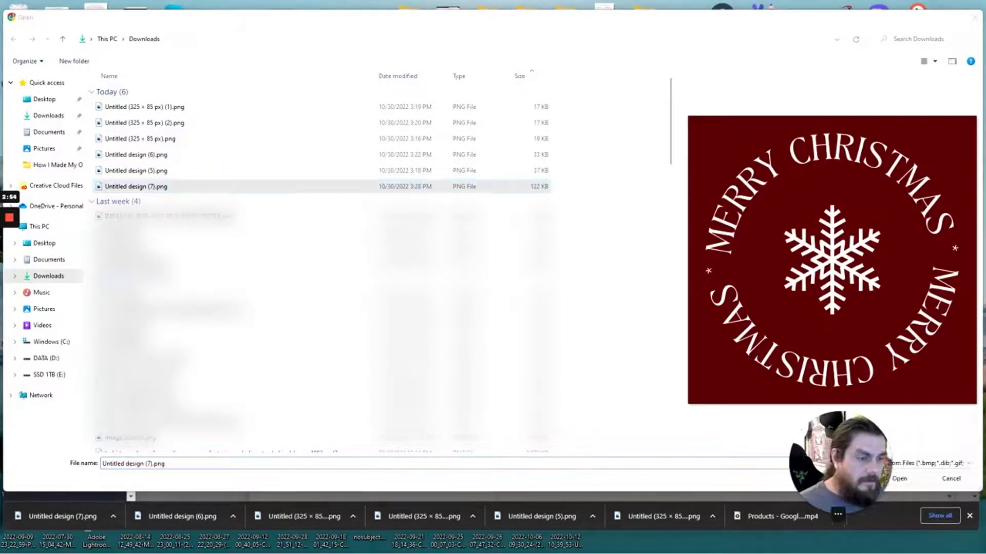
{"action": "left_click", "coordinate": [916, 480]}
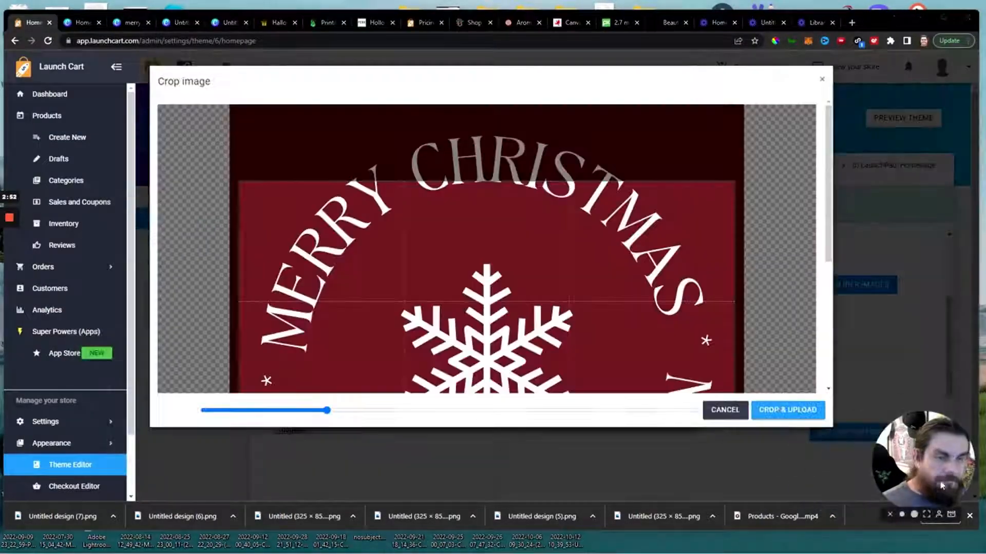
Crop the zoomed-out image with the design against the frame's right edge, upload it and save the slider item.
{"action": "left_click_drag", "start_coordinate": [326, 411], "coordinate": [285, 412]}
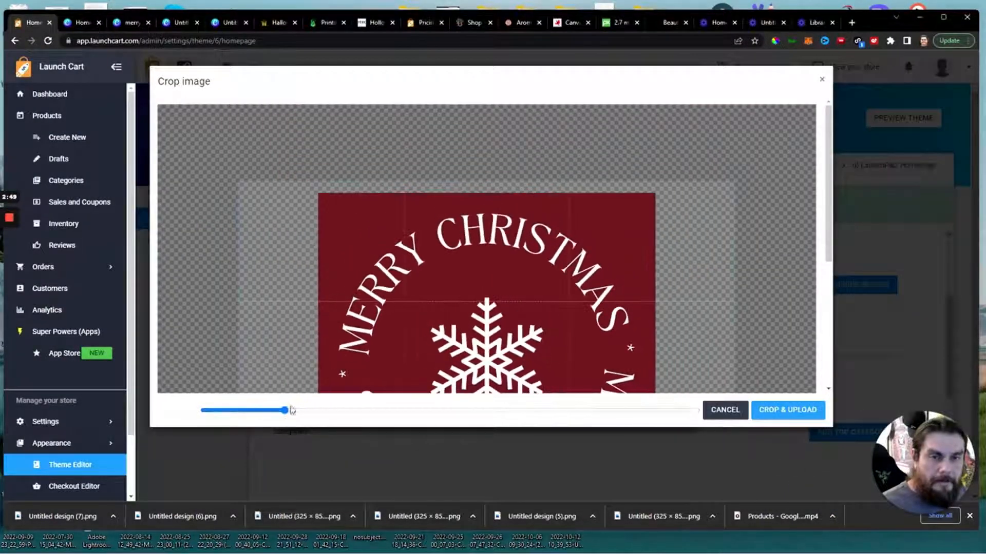
{"action": "left_click_drag", "start_coordinate": [441, 319], "coordinate": [369, 327]}
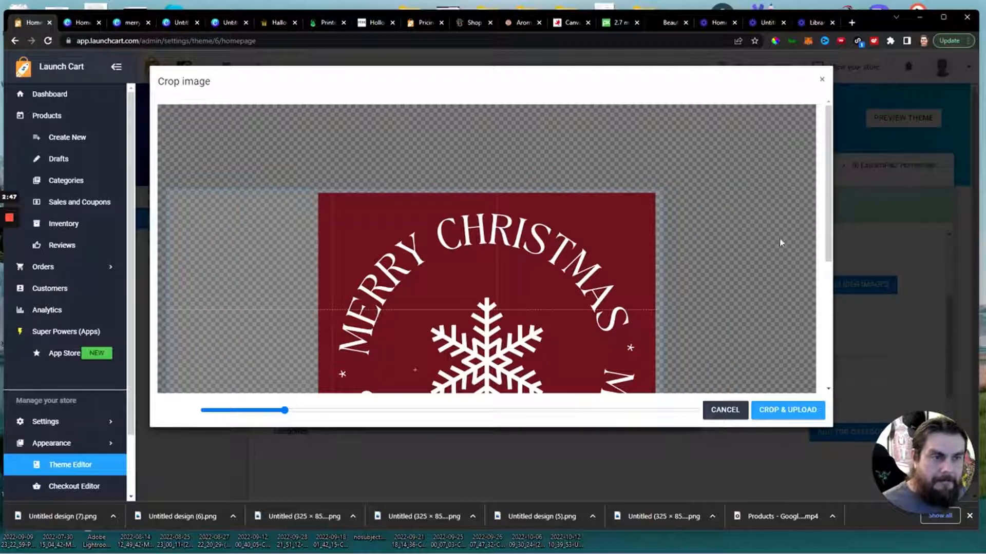
{"action": "left_click_drag", "start_coordinate": [828, 208], "coordinate": [831, 290]}
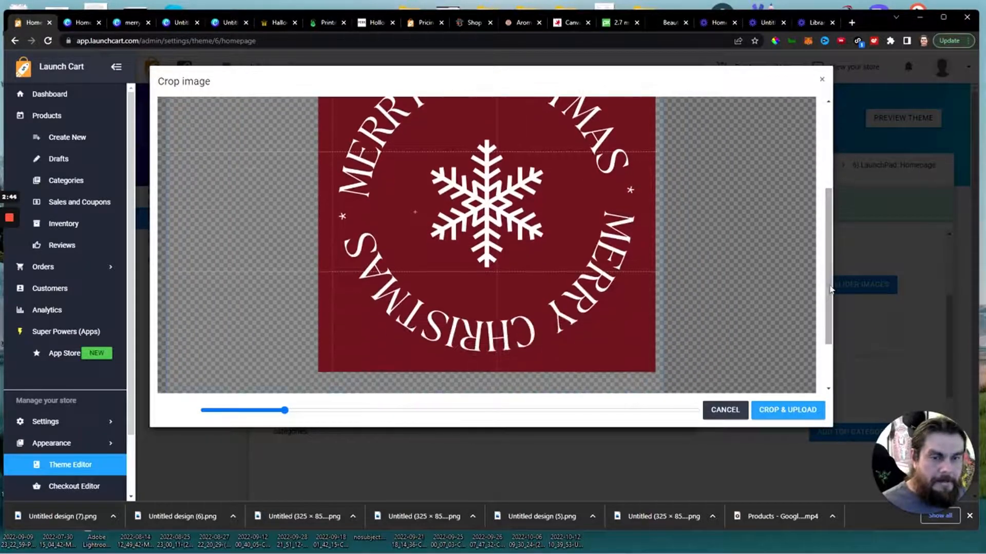
{"action": "left_click_drag", "start_coordinate": [285, 410], "coordinate": [294, 411]}
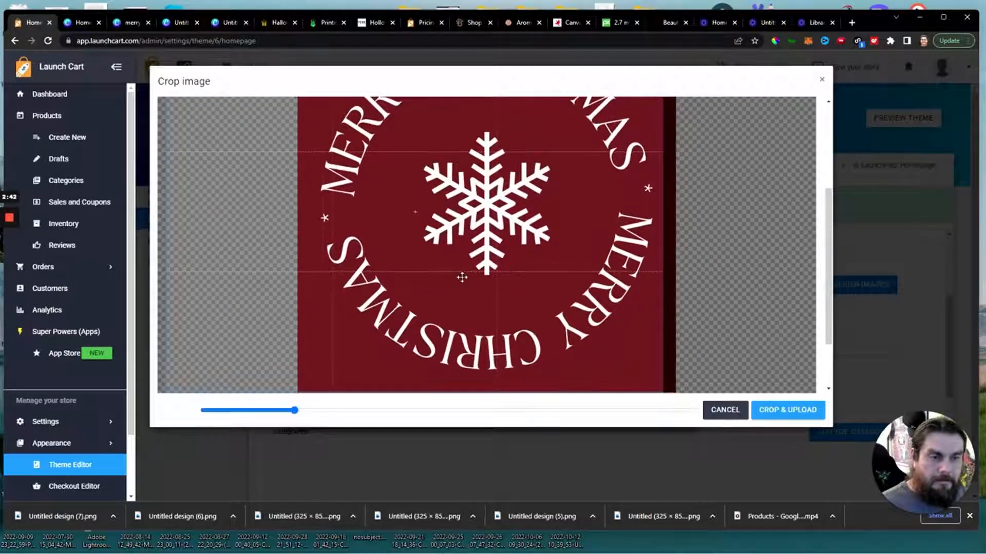
{"action": "left_click_drag", "start_coordinate": [462, 278], "coordinate": [467, 274]}
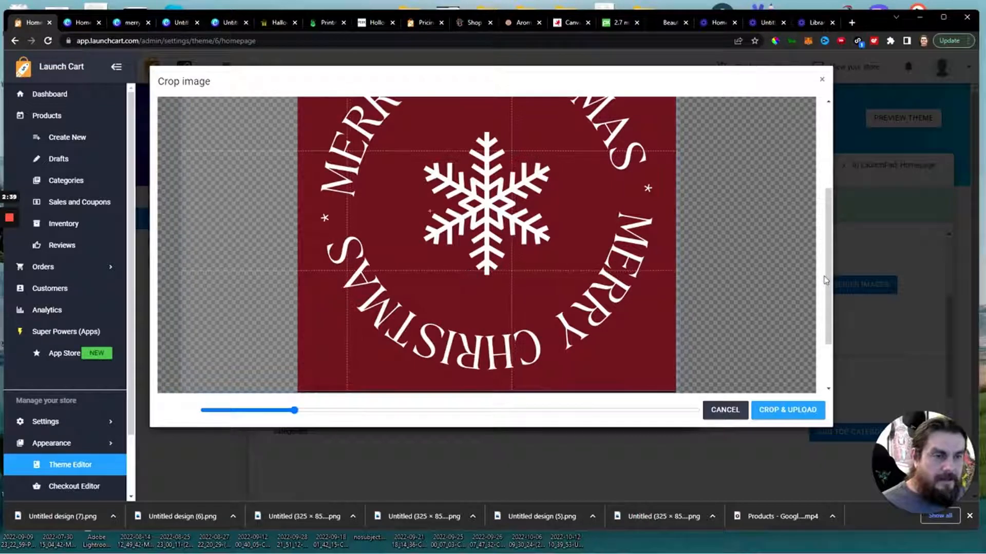
{"action": "left_click_drag", "start_coordinate": [825, 280], "coordinate": [830, 227]}
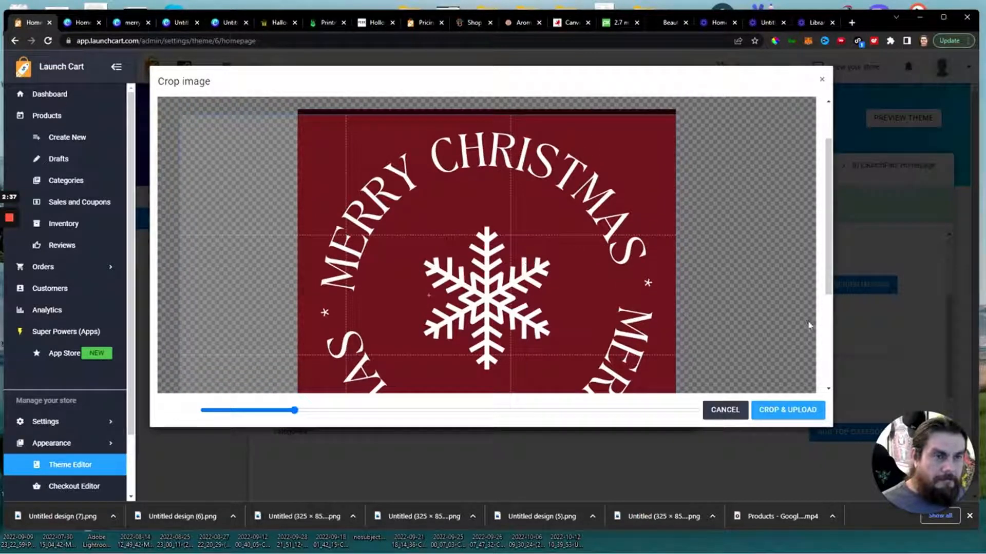
{"action": "left_click_drag", "start_coordinate": [828, 272], "coordinate": [842, 252]}
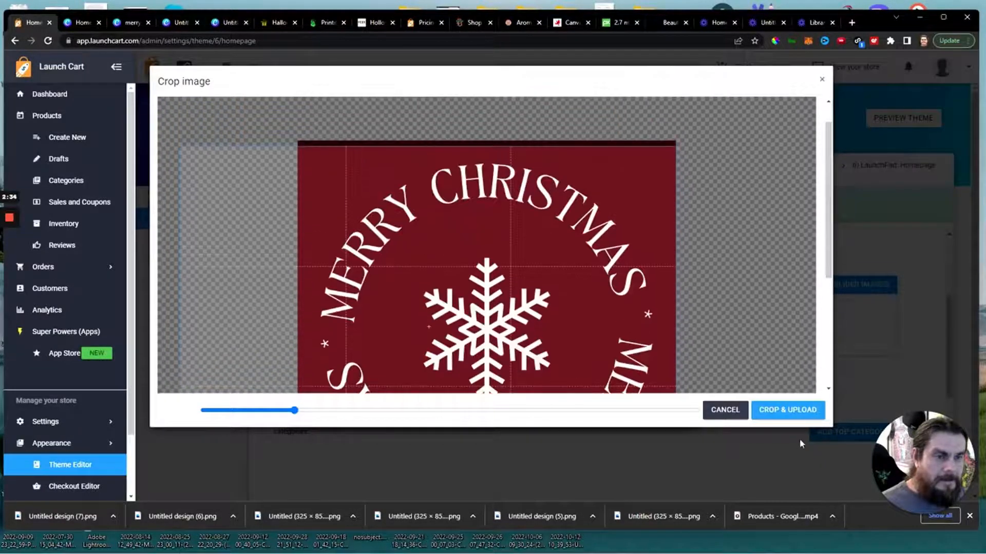
{"action": "left_click", "coordinate": [789, 413]}
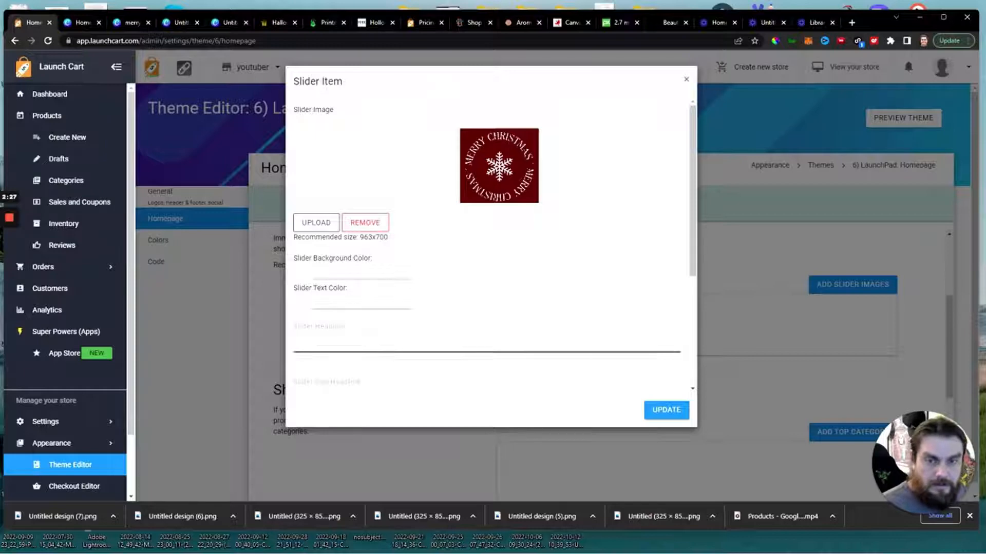
{"action": "scroll", "coordinate": [405, 355], "scroll_direction": "down", "scroll_amount": 4}
{"action": "left_click", "coordinate": [663, 414]}
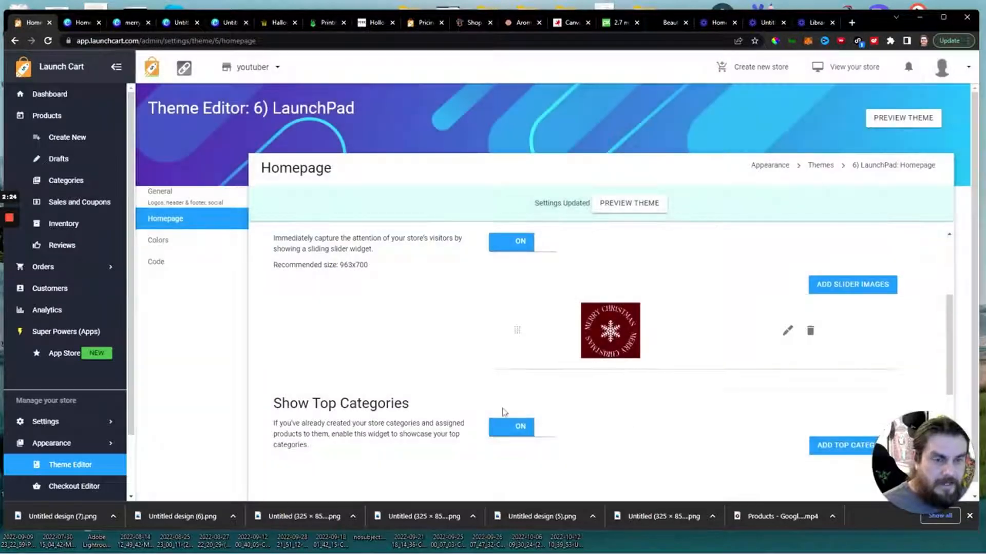
Save the homepage settings and view the benefit icons in the footer of the justaperk.com example store.
{"action": "scroll", "coordinate": [434, 387], "scroll_direction": "down", "scroll_amount": 5}
{"action": "left_click", "coordinate": [297, 479]}
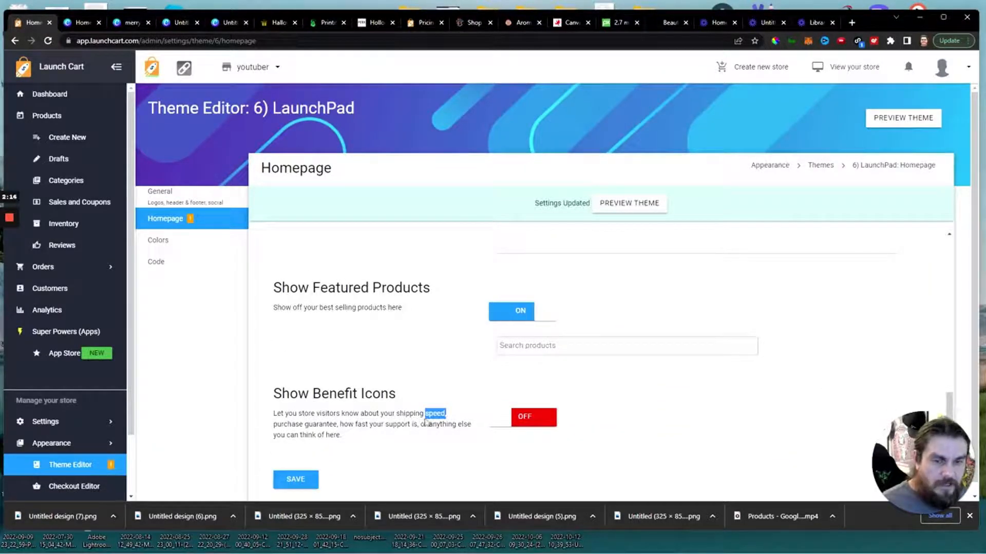
{"action": "left_click", "coordinate": [419, 23]}
{"action": "left_click", "coordinate": [360, 22]}
{"action": "scroll", "coordinate": [431, 360], "scroll_direction": "down", "scroll_amount": 15}
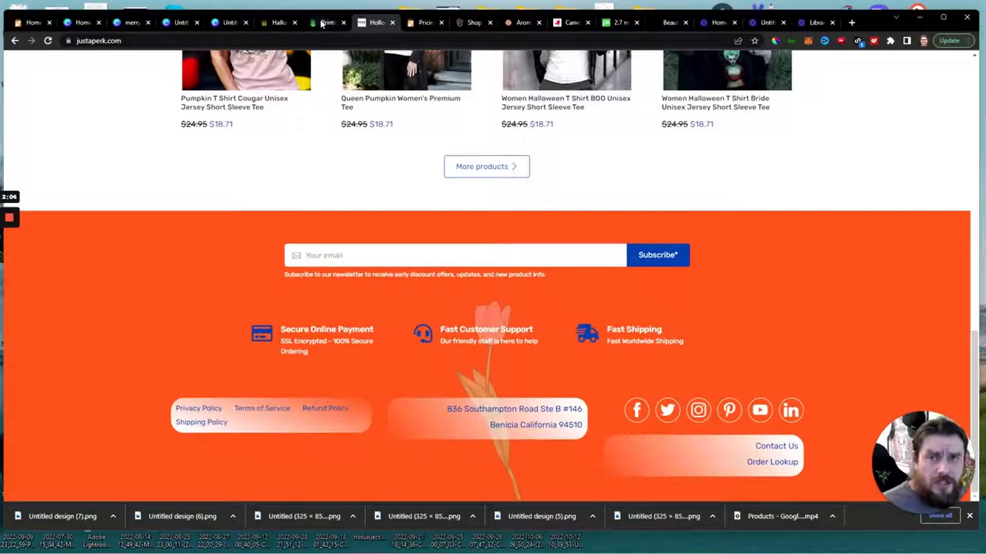
{"action": "left_click", "coordinate": [277, 22]}
Turn on Show Benefit Icons in the Launch Cart theme editor, keep the default icons and texts, and save the homepage settings.
{"action": "left_click", "coordinate": [29, 24]}
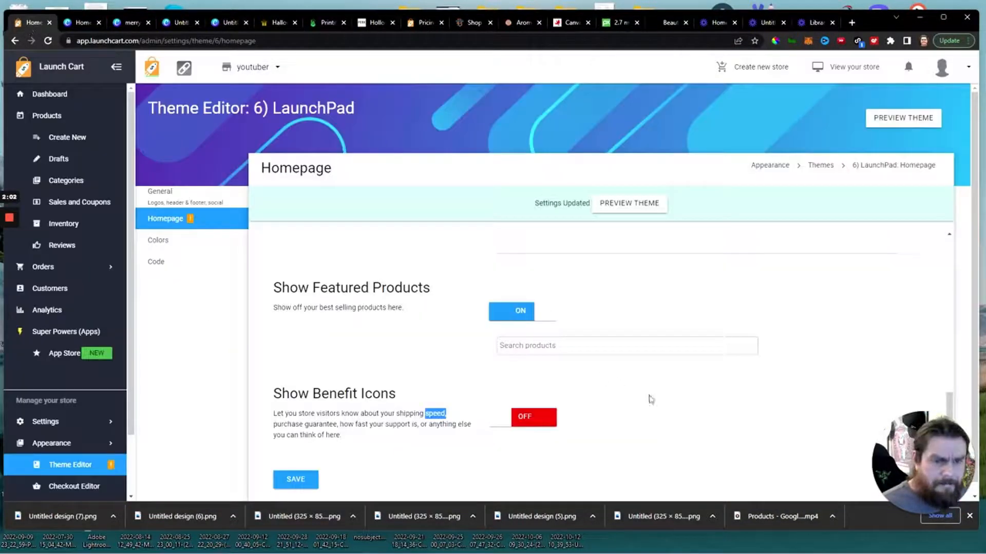
{"action": "left_click", "coordinate": [518, 411]}
{"action": "scroll", "coordinate": [608, 412], "scroll_direction": "down", "scroll_amount": 4}
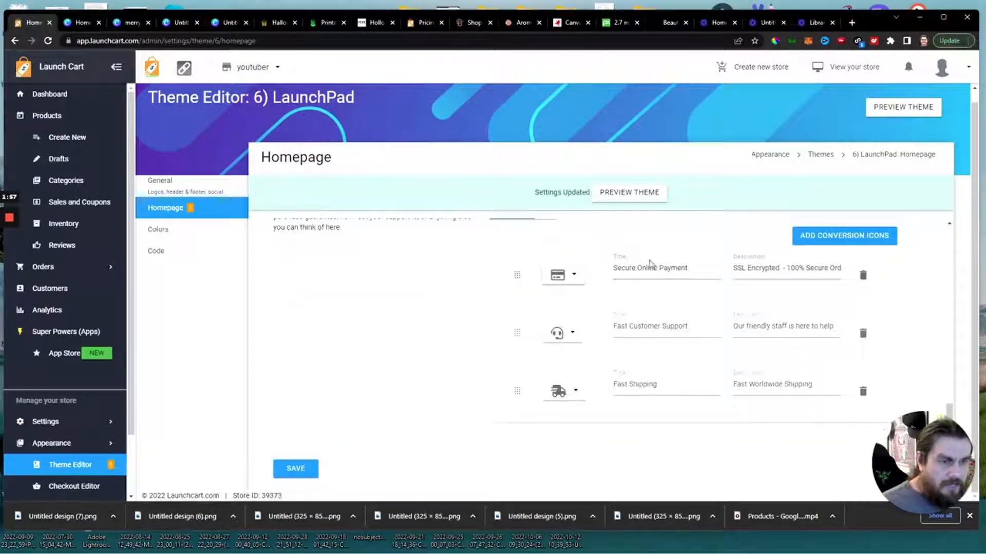
{"action": "left_click", "coordinate": [573, 335]}
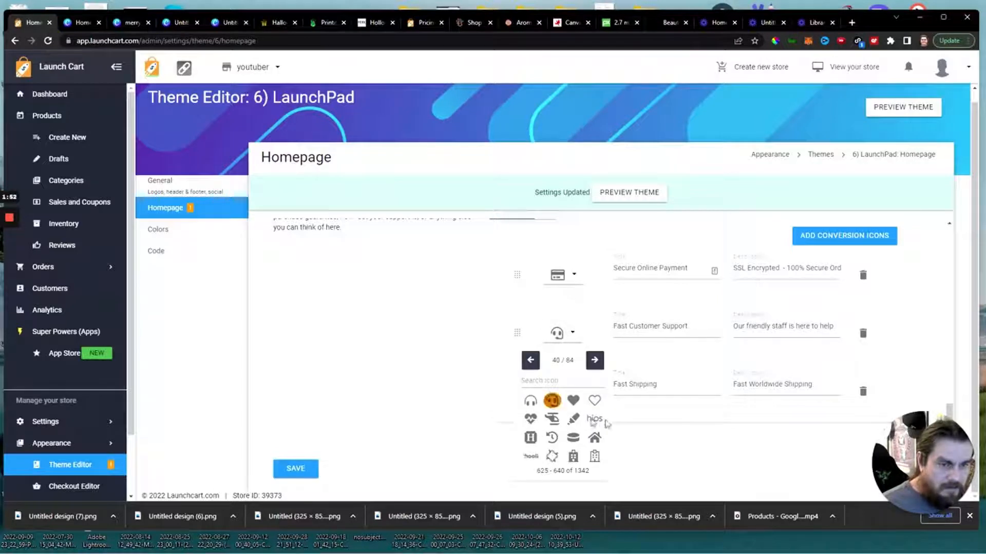
{"action": "left_click", "coordinate": [622, 235]}
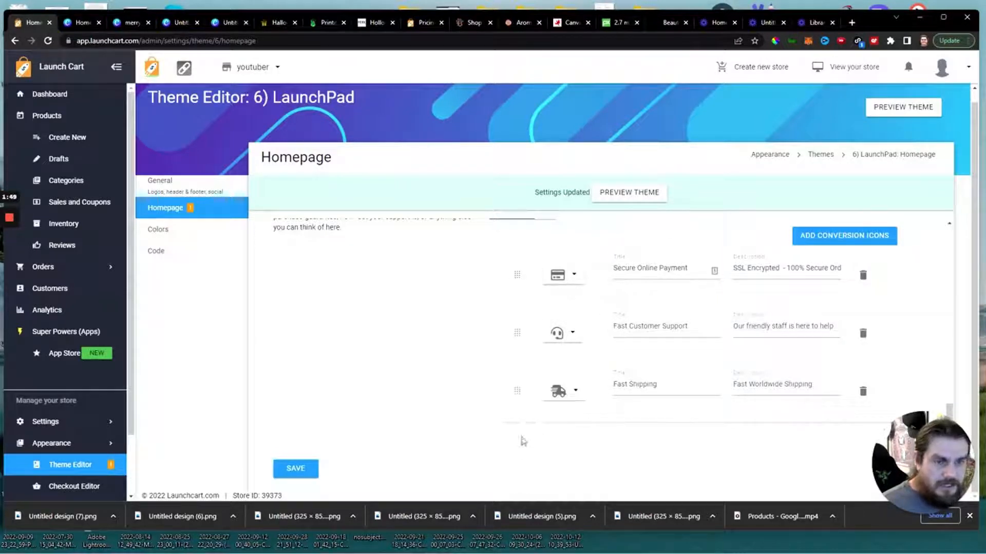
{"action": "left_click", "coordinate": [295, 473]}
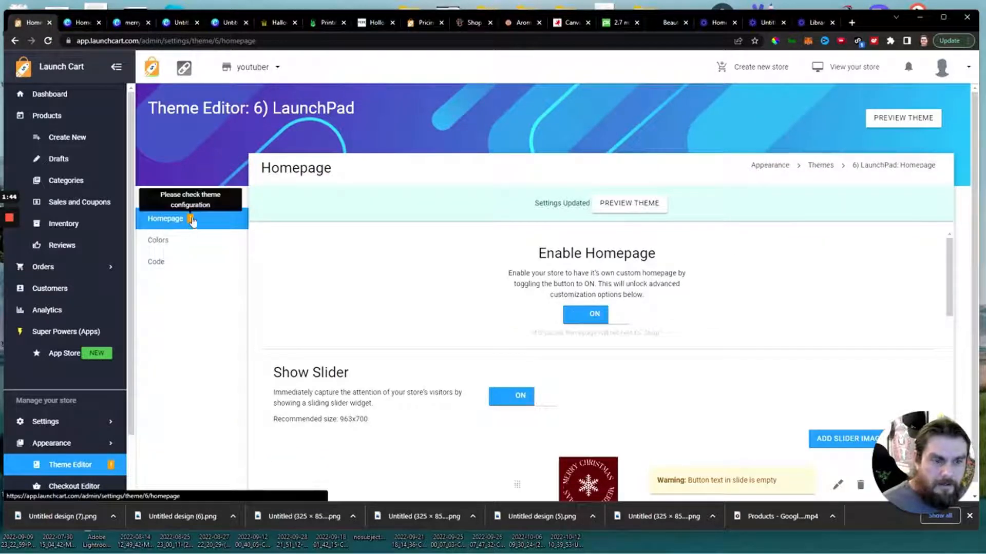
Turn off the button on the Merry Christmas slider item, update the item and save the homepage settings.
{"action": "scroll", "coordinate": [372, 350], "scroll_direction": "down", "scroll_amount": 3}
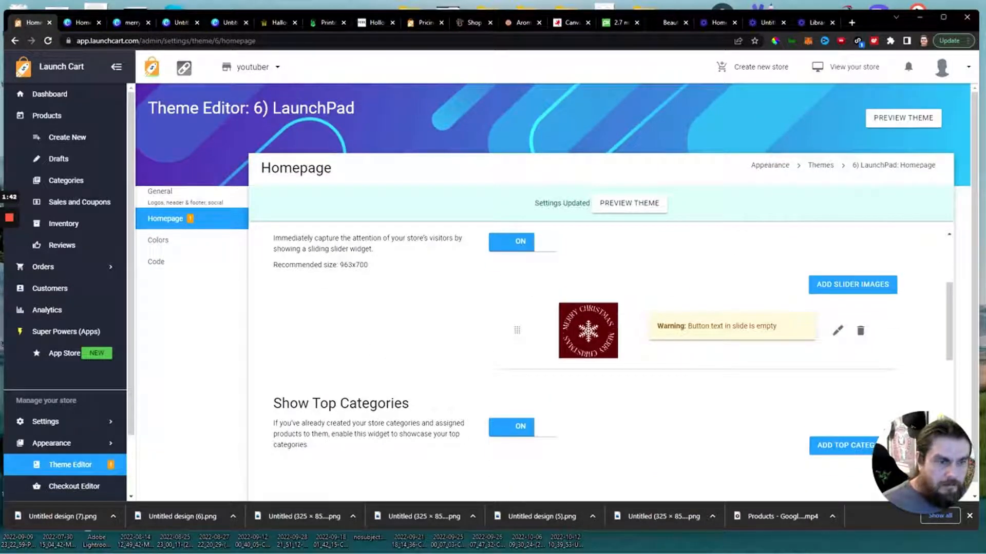
{"action": "left_click", "coordinate": [837, 330]}
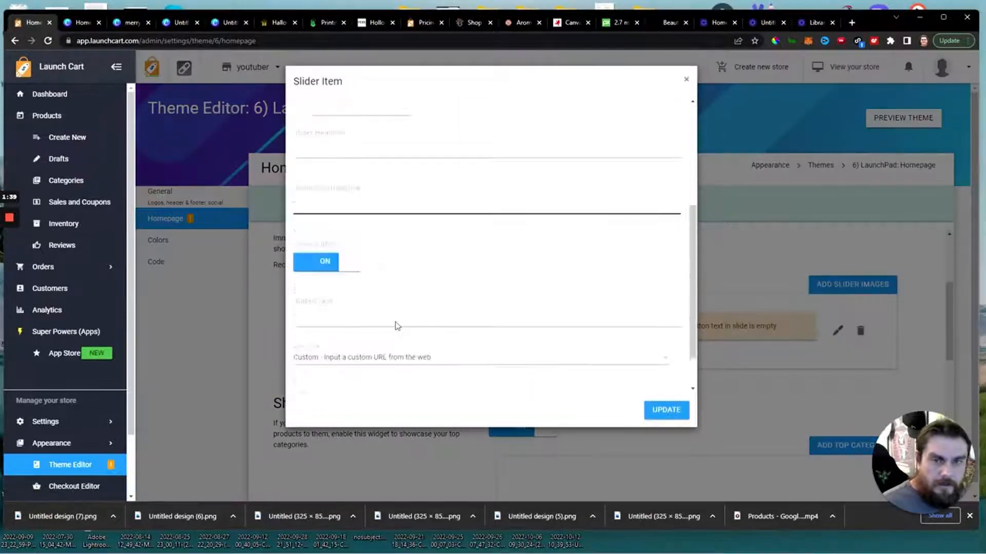
{"action": "left_click", "coordinate": [349, 358]}
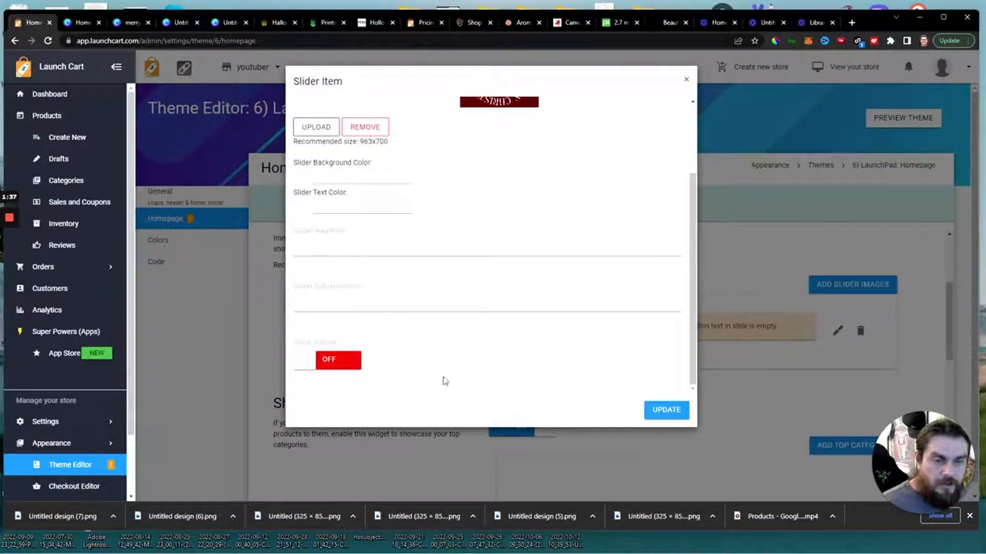
{"action": "left_click", "coordinate": [662, 409]}
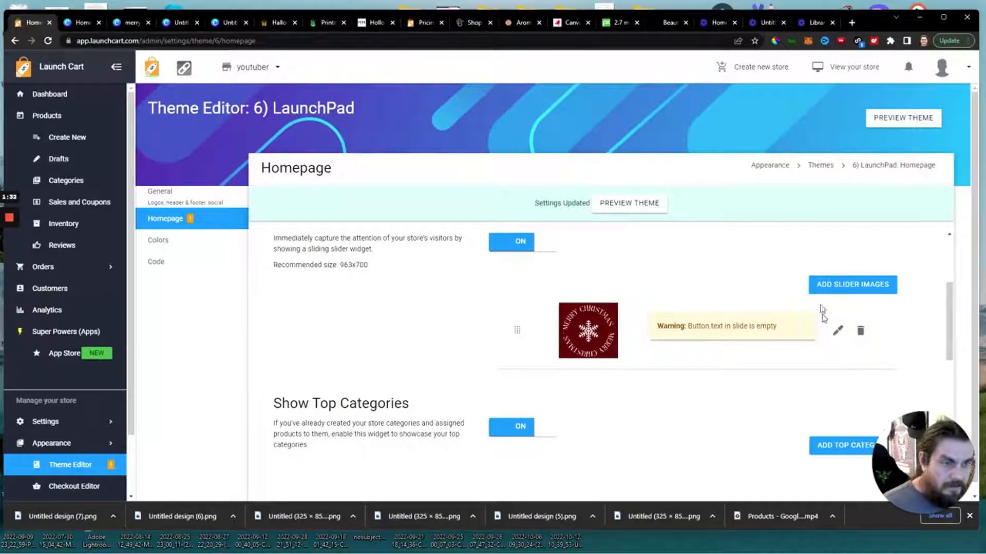
{"action": "scroll", "coordinate": [488, 346], "scroll_direction": "down", "scroll_amount": 15}
{"action": "left_click", "coordinate": [304, 471]}
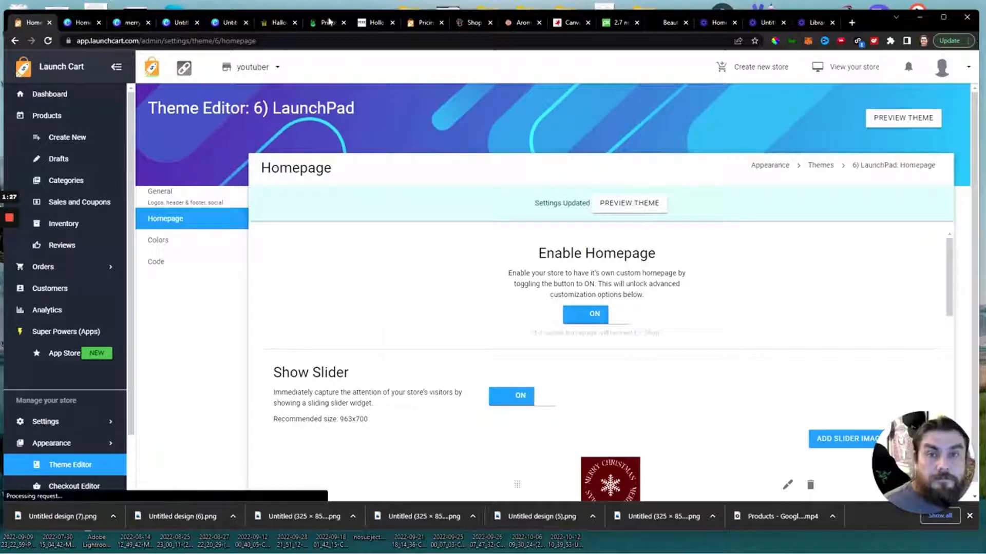
Switch to the youtuber.launchcart.store storefront and examine the benefit icons in the footer of the Halloween Shirts page.
{"action": "left_click", "coordinate": [279, 22]}
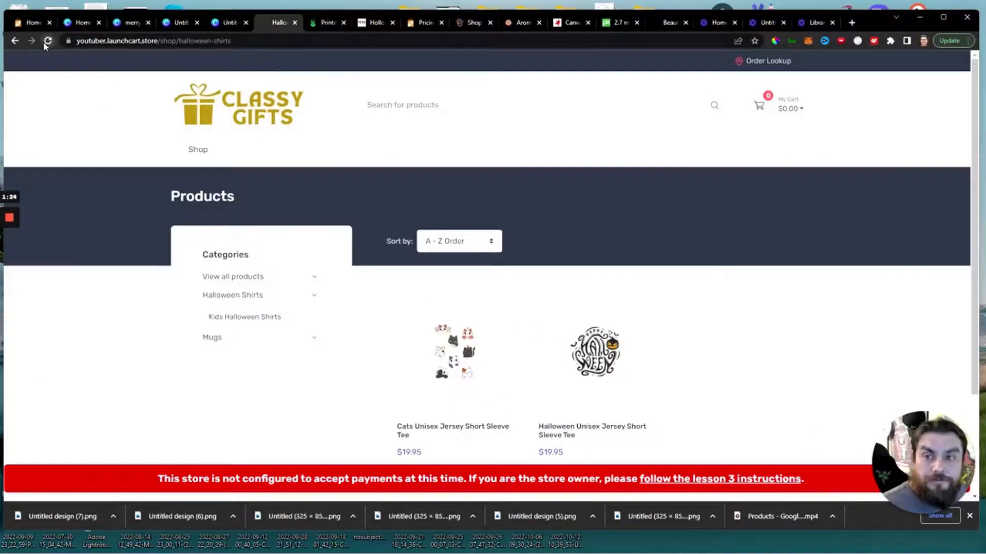
{"action": "scroll", "coordinate": [650, 232], "scroll_direction": "down", "scroll_amount": 3}
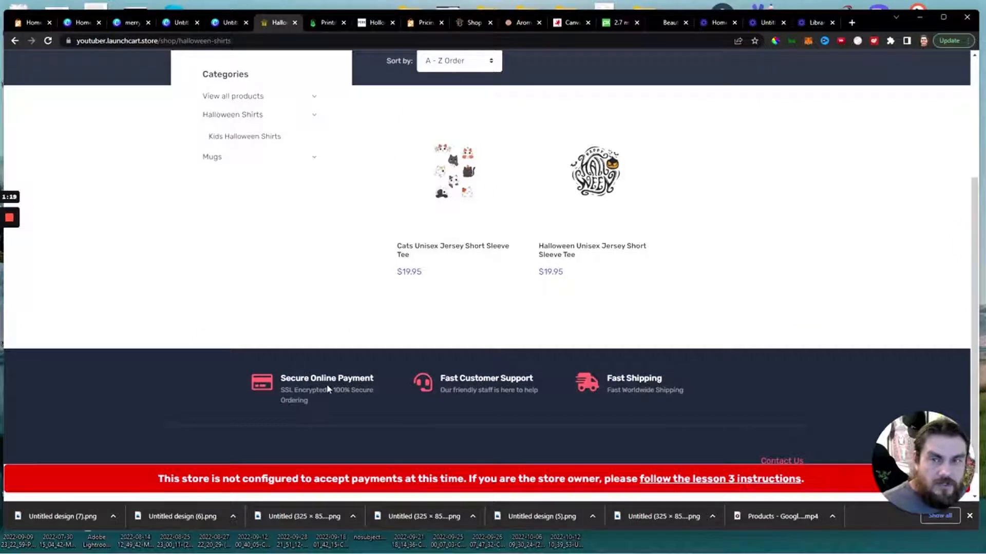
{"action": "scroll", "coordinate": [380, 325], "scroll_direction": "up", "scroll_amount": 3}
{"action": "scroll", "coordinate": [625, 390], "scroll_direction": "down", "scroll_amount": 3}
{"action": "scroll", "coordinate": [640, 345], "scroll_direction": "up", "scroll_amount": 3}
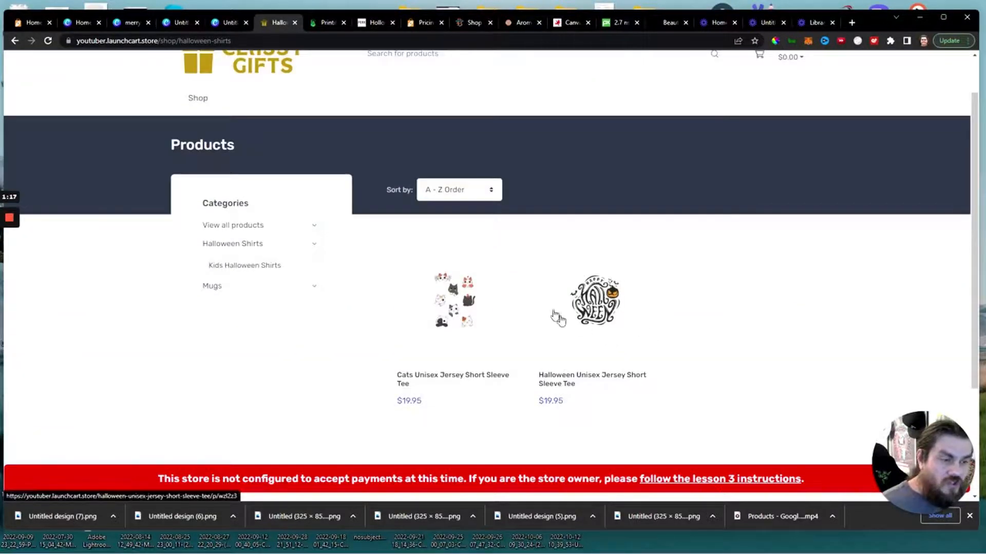
{"action": "scroll", "coordinate": [563, 313], "scroll_direction": "down", "scroll_amount": 1}
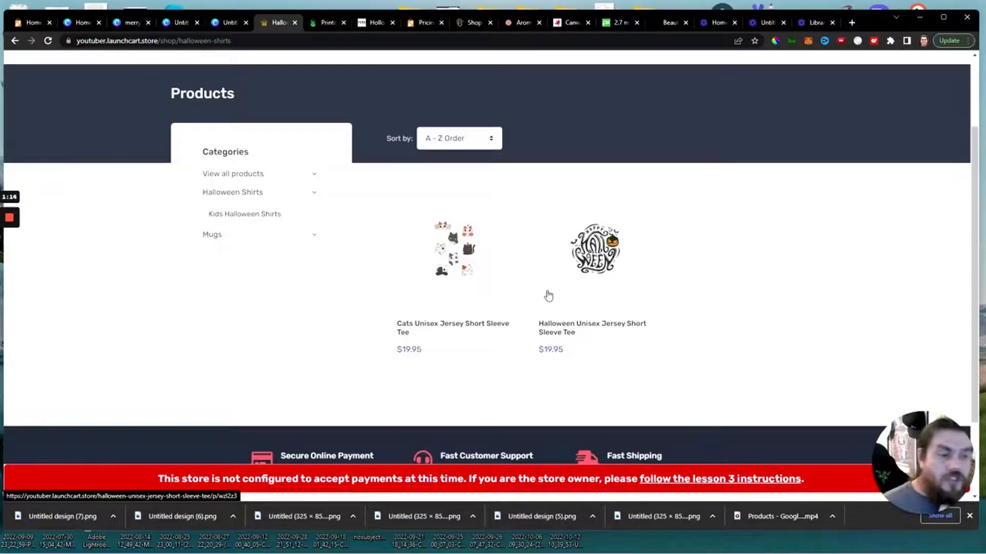
{"action": "scroll", "coordinate": [548, 296], "scroll_direction": "up", "scroll_amount": 2}
{"action": "scroll", "coordinate": [530, 314], "scroll_direction": "down", "scroll_amount": 3}
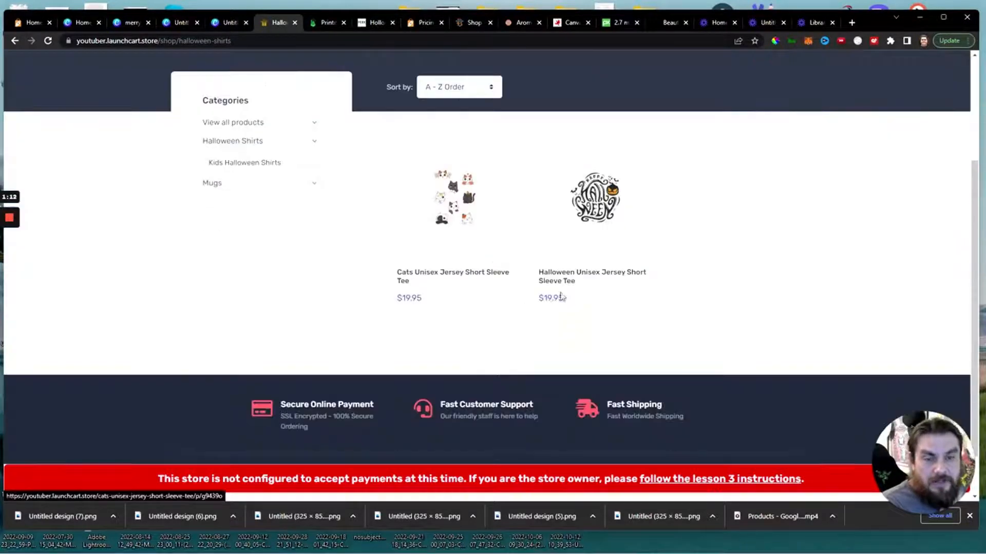
{"action": "scroll", "coordinate": [494, 259], "scroll_direction": "up", "scroll_amount": 3}
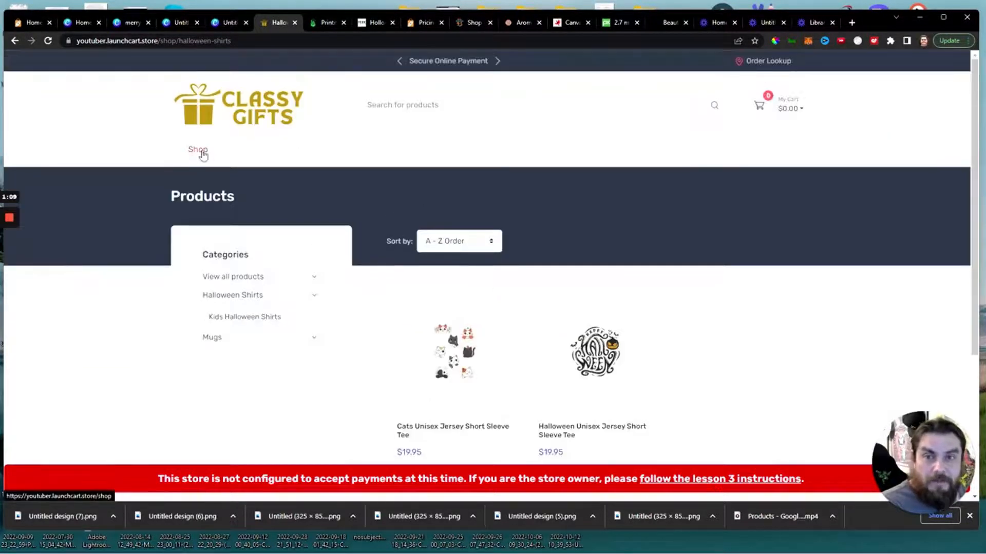
Open the storefront's homepage and examine how the Merry Christmas slider image is displayed.
{"action": "scroll", "coordinate": [491, 288], "scroll_direction": "down", "scroll_amount": 3}
{"action": "scroll", "coordinate": [490, 288], "scroll_direction": "up", "scroll_amount": 3}
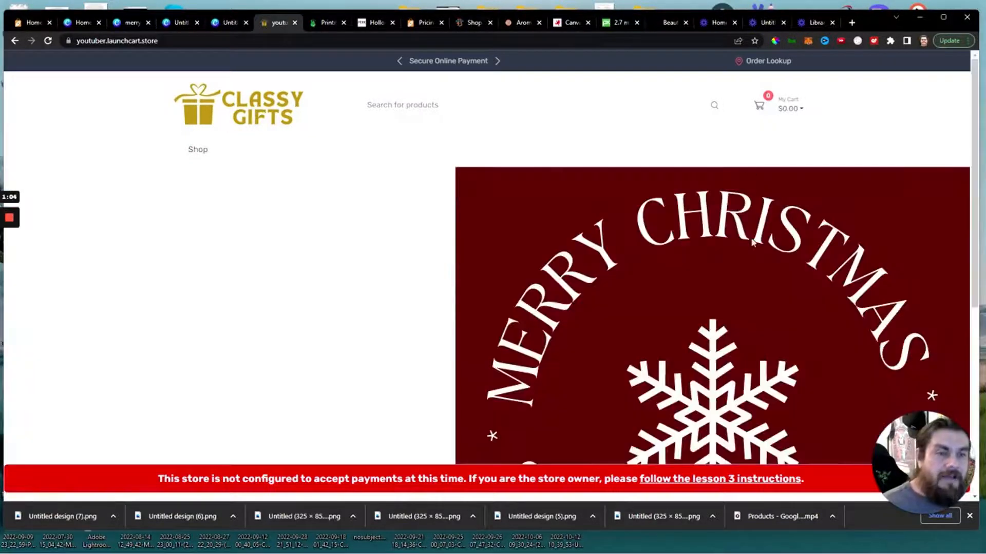
{"action": "scroll", "coordinate": [751, 239], "scroll_direction": "down", "scroll_amount": 7}
{"action": "scroll", "coordinate": [750, 242], "scroll_direction": "up", "scroll_amount": 7}
{"action": "scroll", "coordinate": [768, 272], "scroll_direction": "down", "scroll_amount": 4}
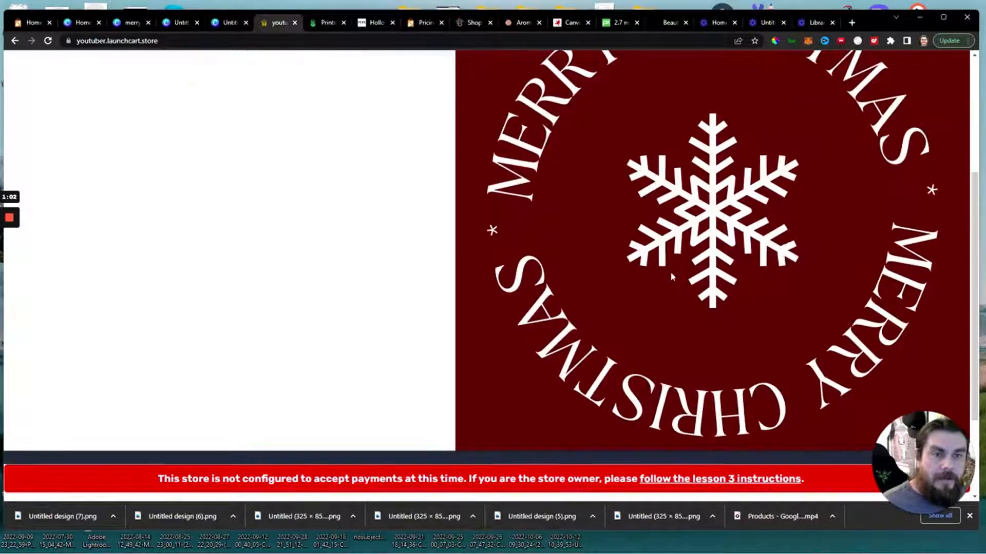
{"action": "scroll", "coordinate": [672, 276], "scroll_direction": "down", "scroll_amount": 4}
{"action": "scroll", "coordinate": [672, 276], "scroll_direction": "up", "scroll_amount": 5}
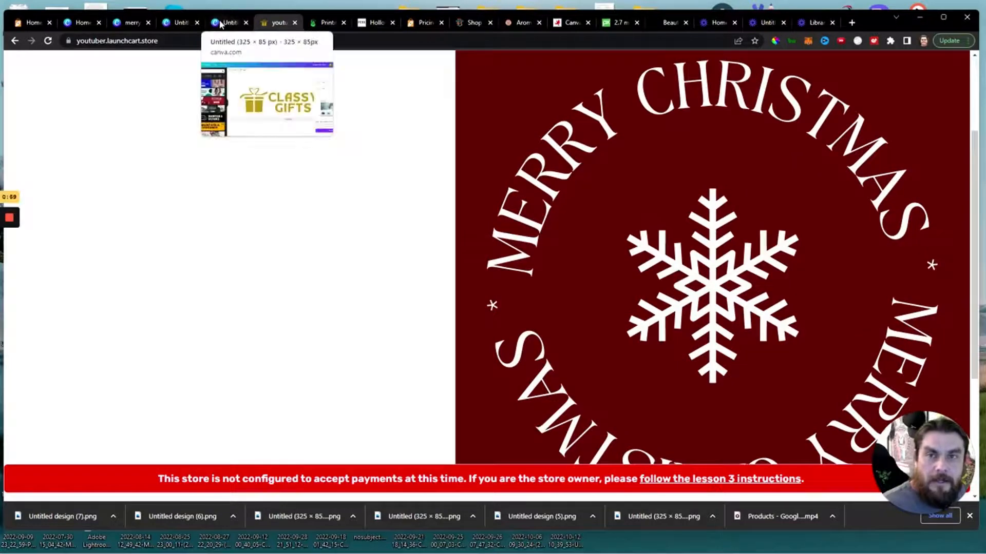
Add the BOO, Coffee Witch and MOMSTER Unisex Jersey Short Sleeve Tees as featured products in the theme editor's homepage settings and save.
{"action": "left_click", "coordinate": [32, 23]}
{"action": "scroll", "coordinate": [642, 331], "scroll_direction": "down", "scroll_amount": 4}
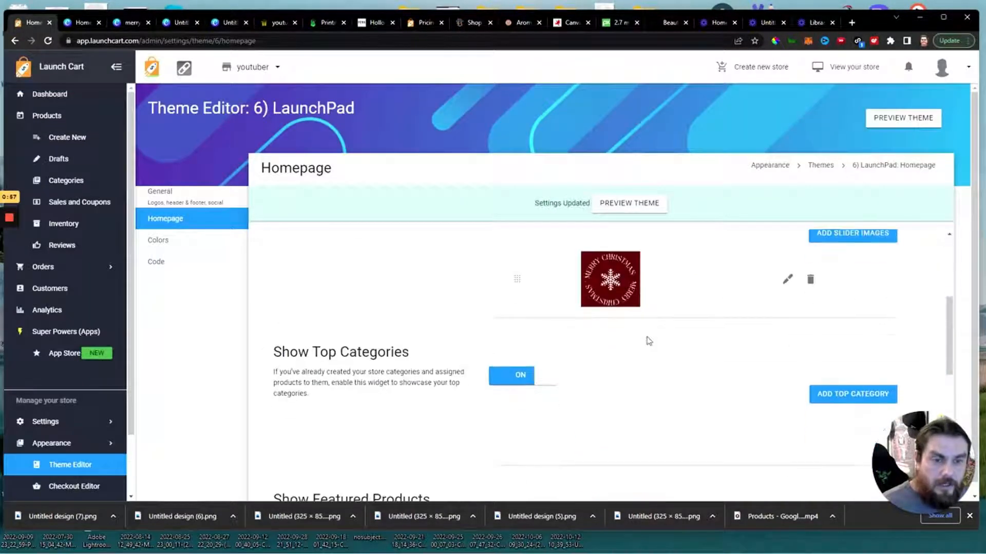
{"action": "scroll", "coordinate": [529, 385], "scroll_direction": "down", "scroll_amount": 3}
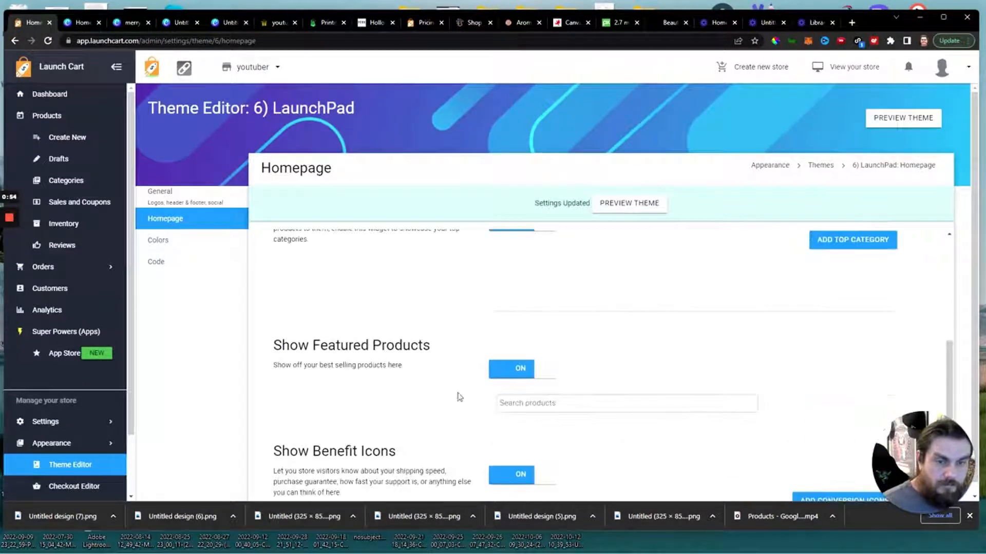
{"action": "left_click", "coordinate": [534, 403]}
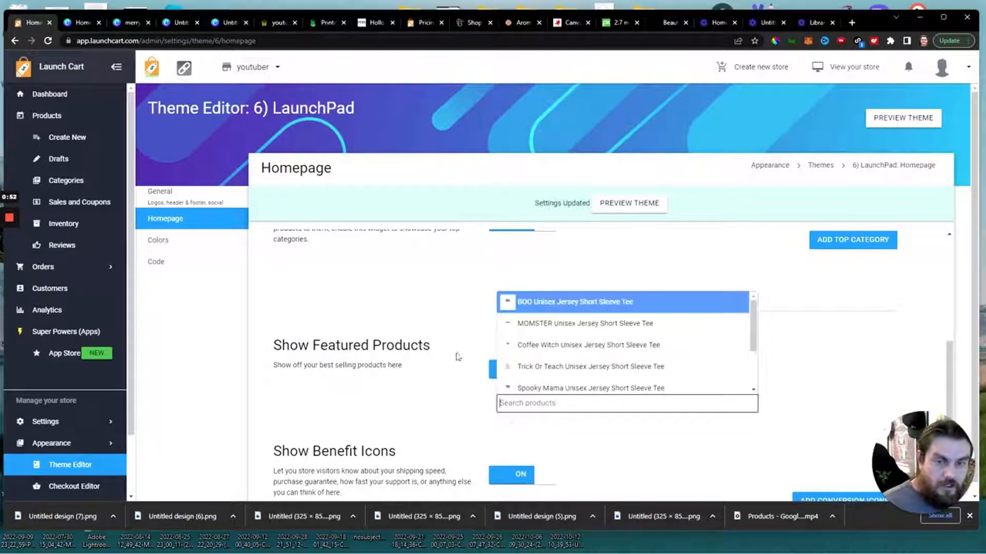
{"action": "left_click", "coordinate": [543, 303]}
{"action": "left_click", "coordinate": [668, 404]}
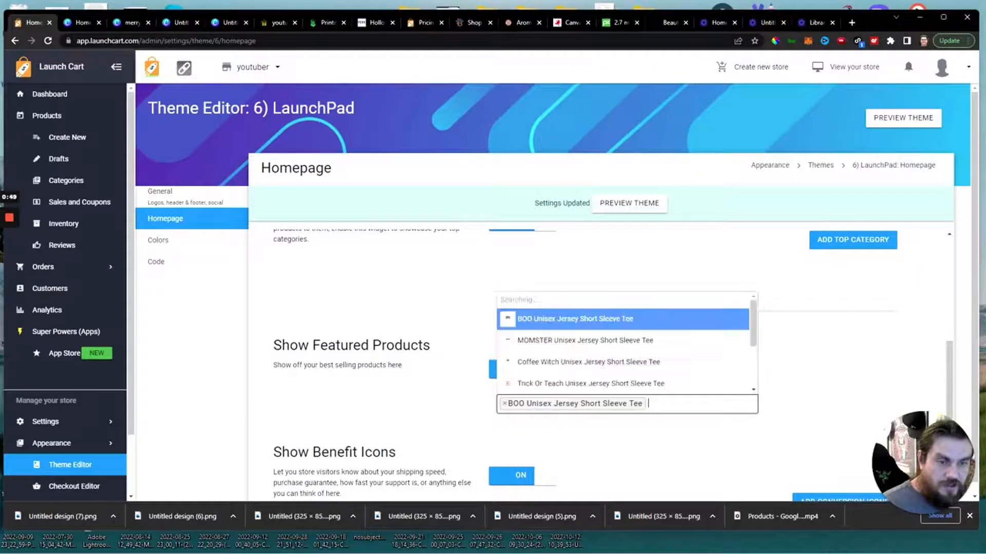
{"action": "left_click", "coordinate": [599, 346]}
{"action": "left_click", "coordinate": [708, 419]}
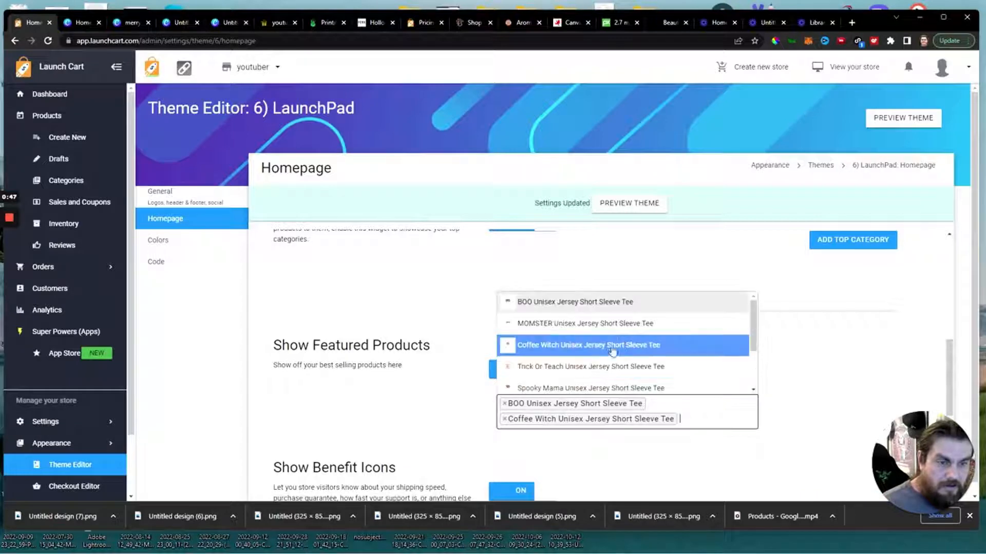
{"action": "left_click", "coordinate": [595, 322]}
{"action": "scroll", "coordinate": [565, 426], "scroll_direction": "down", "scroll_amount": 5}
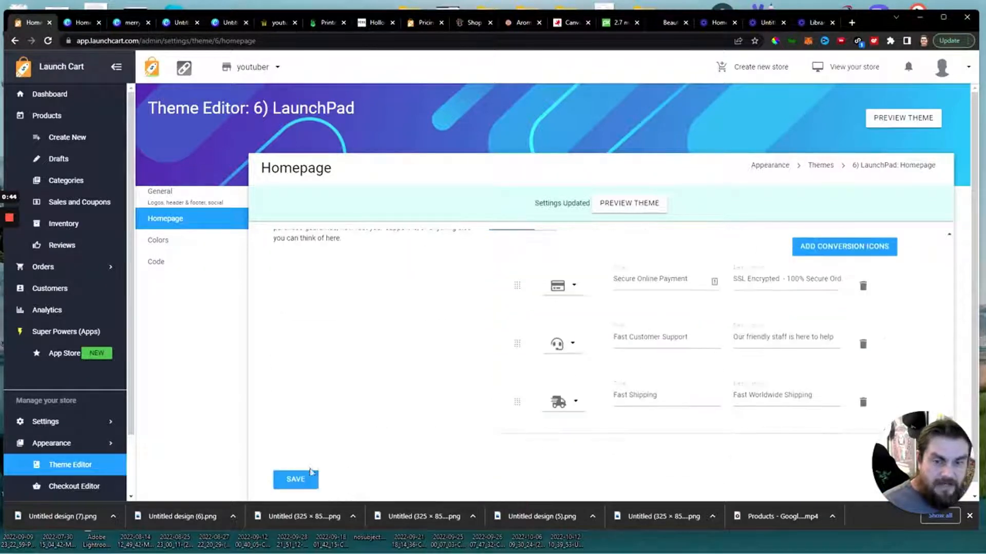
{"action": "left_click", "coordinate": [308, 479]}
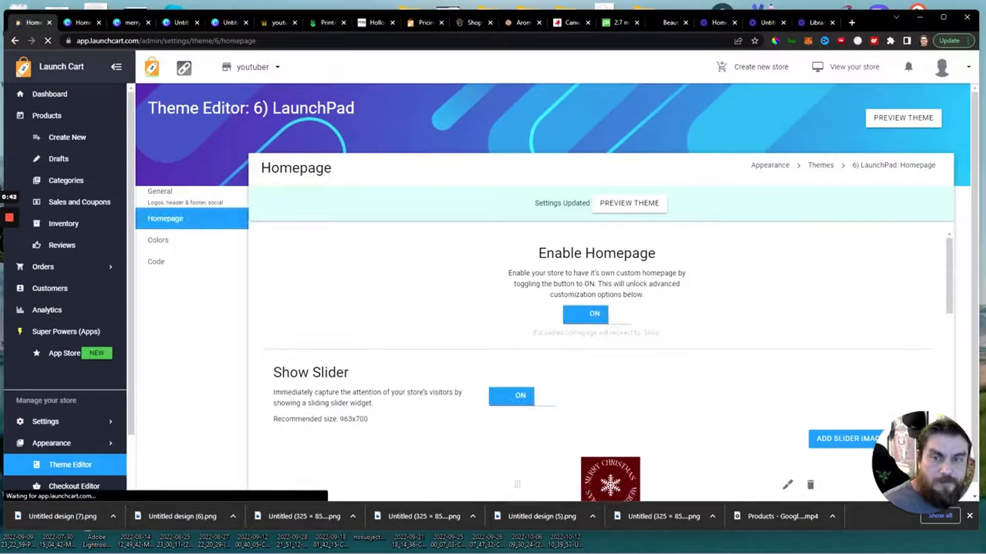
Return to the storefront's homepage and examine the slider image together with the Featured products section.
{"action": "left_click", "coordinate": [266, 26]}
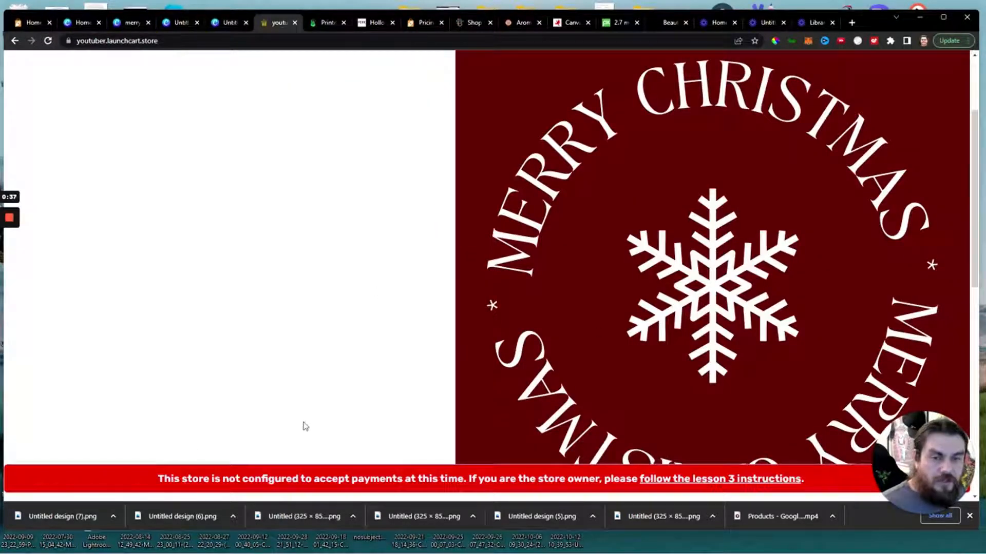
{"action": "scroll", "coordinate": [450, 411], "scroll_direction": "down", "scroll_amount": 10}
{"action": "scroll", "coordinate": [589, 302], "scroll_direction": "up", "scroll_amount": 10}
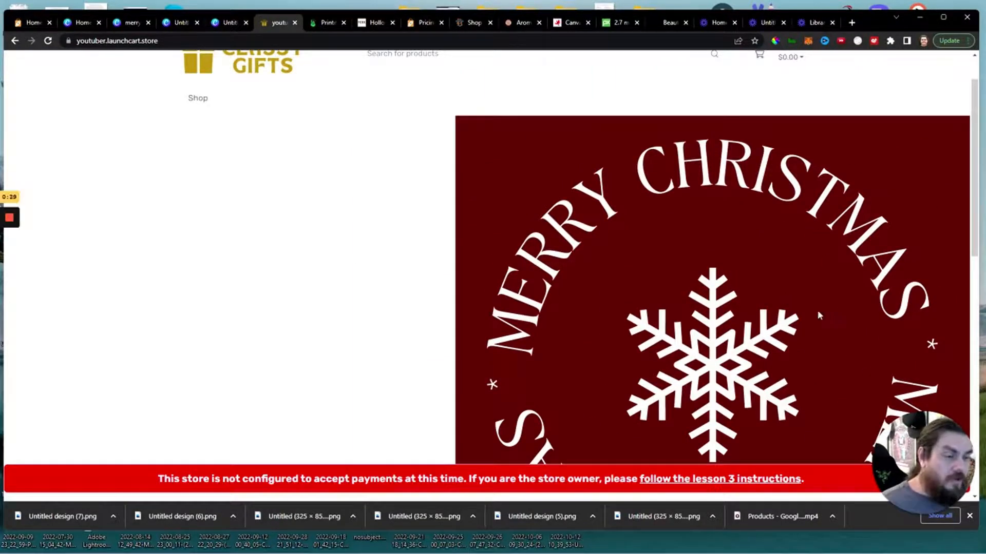
{"action": "scroll", "coordinate": [798, 308], "scroll_direction": "down", "scroll_amount": 5}
{"action": "scroll", "coordinate": [667, 272], "scroll_direction": "up", "scroll_amount": 1}
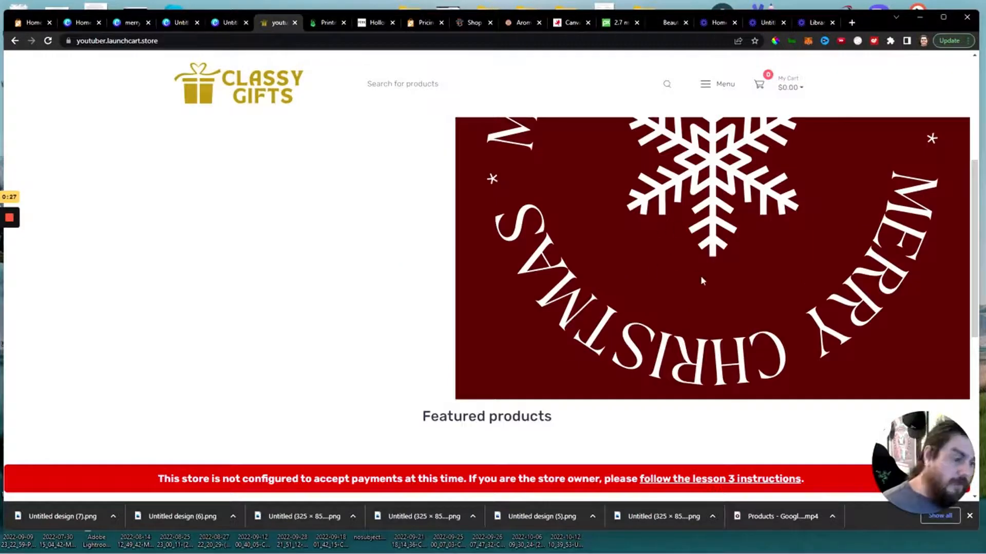
{"action": "scroll", "coordinate": [702, 281], "scroll_direction": "up", "scroll_amount": 5}
{"action": "scroll", "coordinate": [619, 264], "scroll_direction": "down", "scroll_amount": 5}
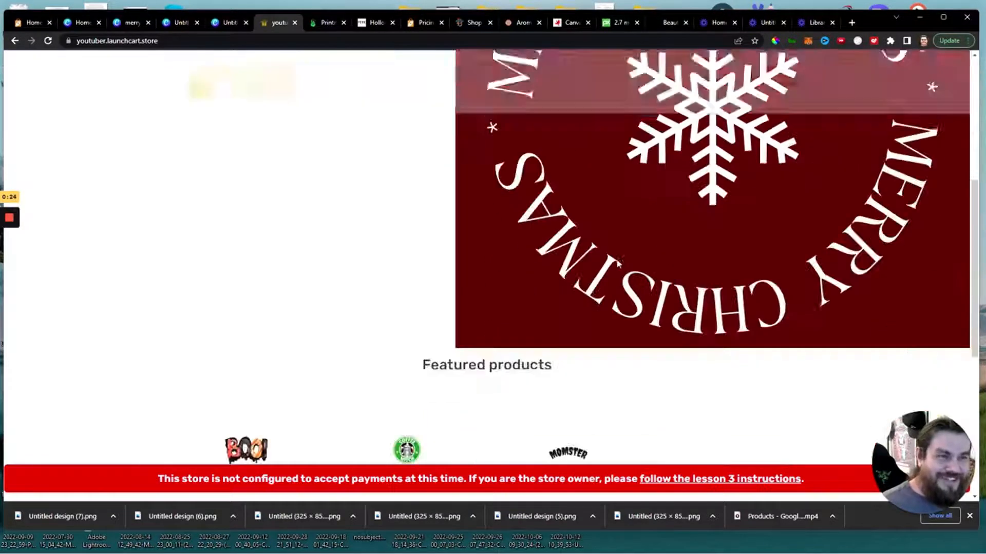
{"action": "scroll", "coordinate": [619, 264], "scroll_direction": "down", "scroll_amount": 4}
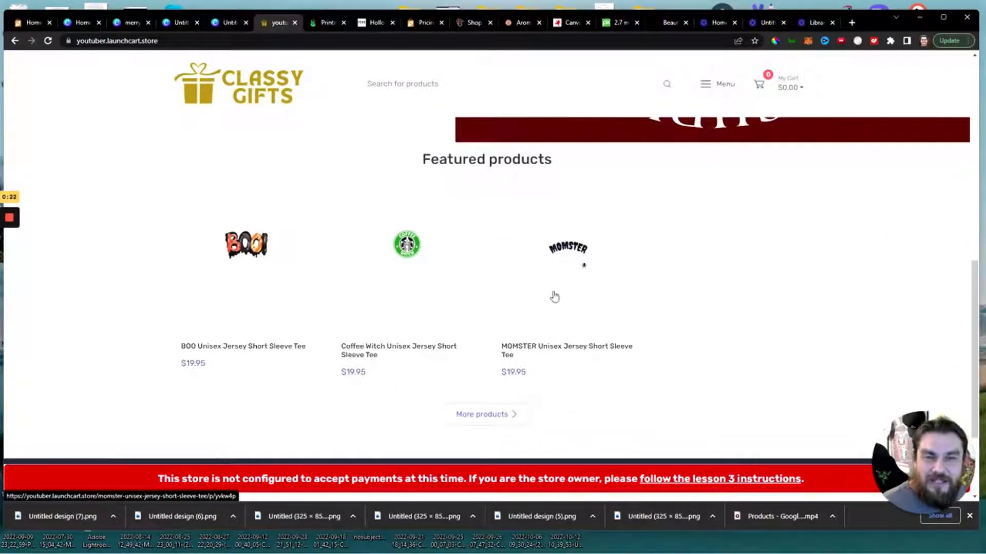
{"action": "scroll", "coordinate": [554, 296], "scroll_direction": "up", "scroll_amount": 6}
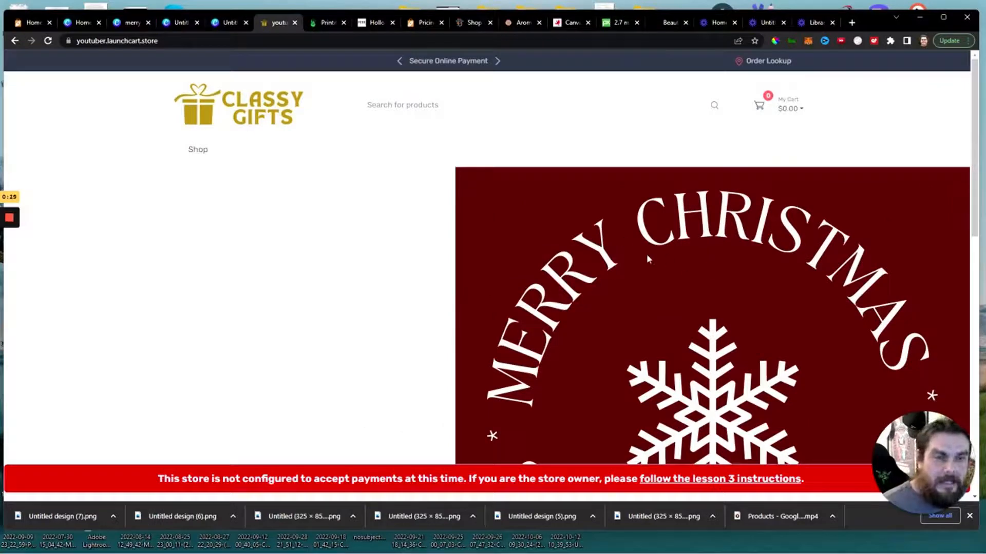
{"action": "scroll", "coordinate": [686, 286], "scroll_direction": "down", "scroll_amount": 4}
{"action": "scroll", "coordinate": [616, 268], "scroll_direction": "up", "scroll_amount": 3}
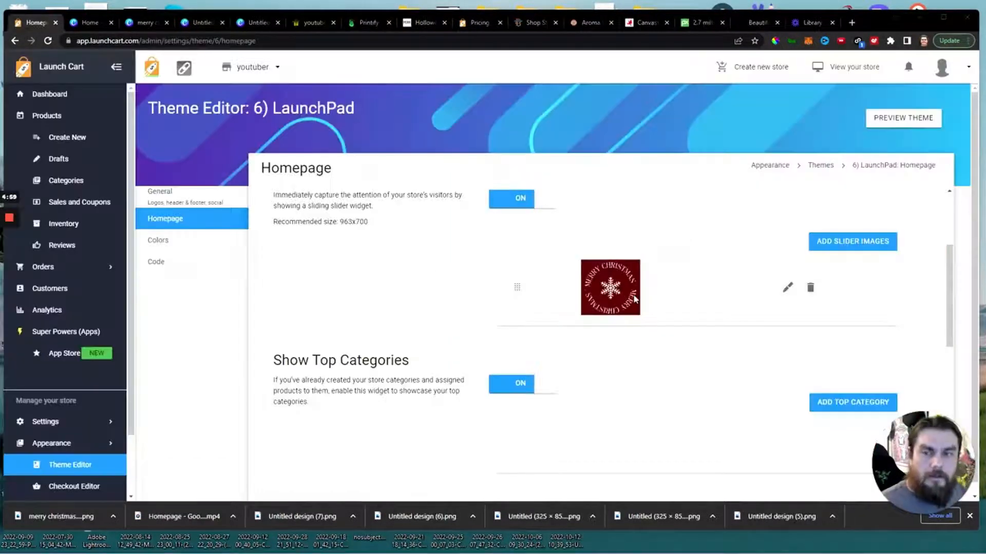
Switch to the Merry Christmas design in Canva and resize it to 680 × 500 px.
{"action": "left_click", "coordinate": [144, 22]}
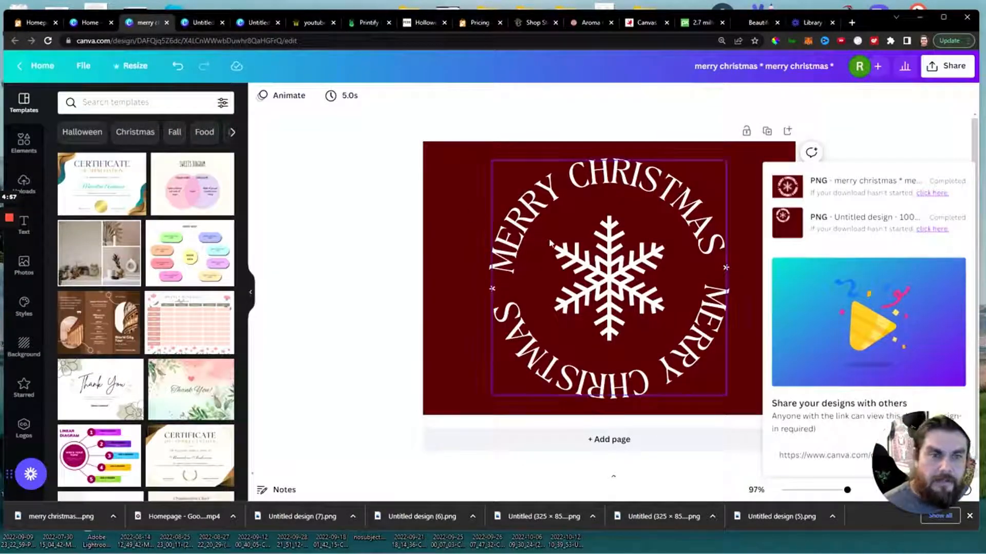
{"action": "left_click", "coordinate": [133, 66]}
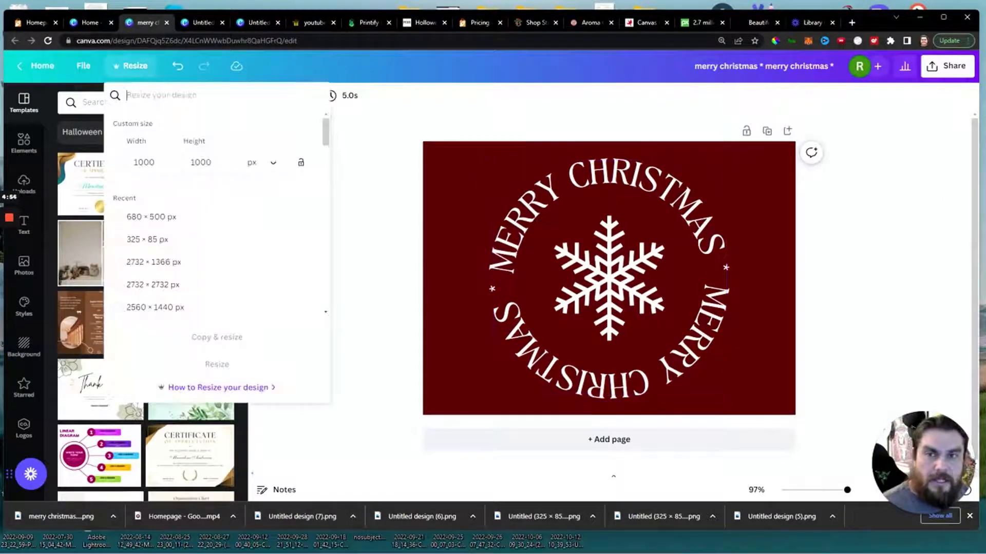
{"action": "left_click_drag", "start_coordinate": [154, 163], "coordinate": [124, 167]}
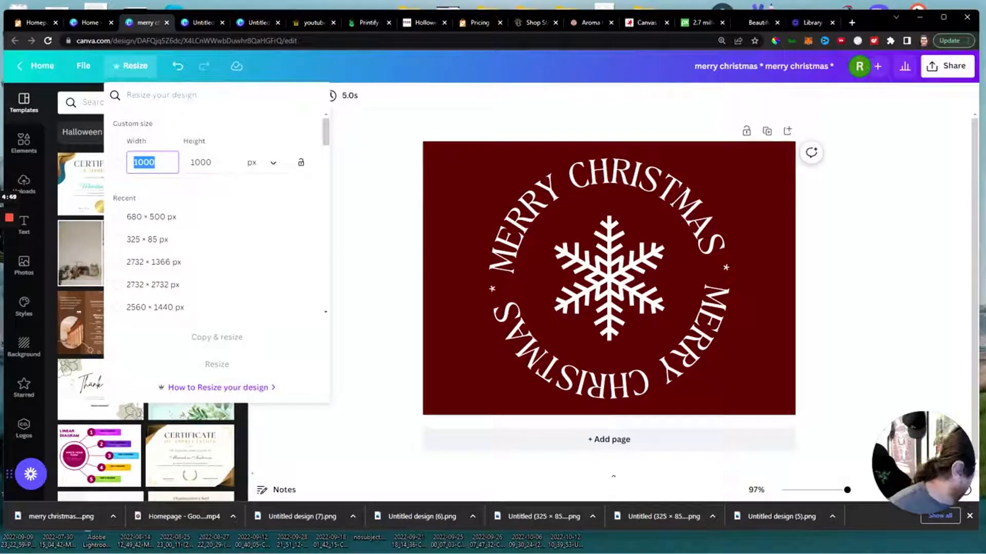
{"action": "type", "text": "680"}
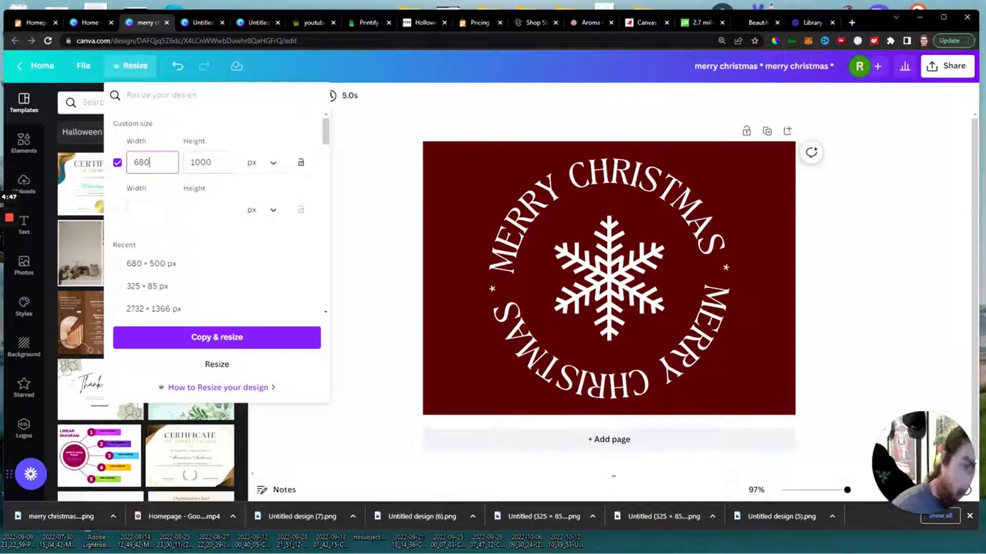
{"action": "key", "text": "Tab"}
{"action": "type", "text": "500"}
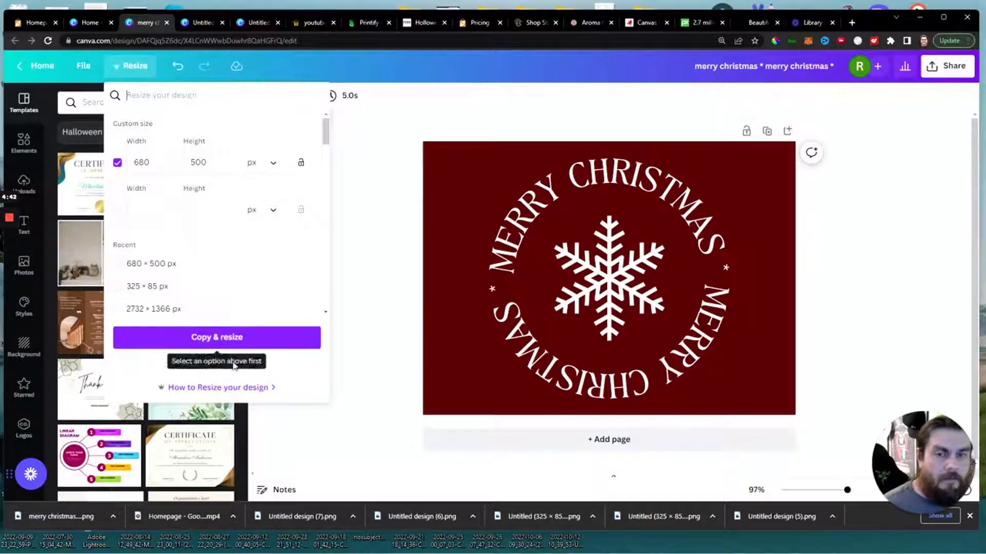
{"action": "left_click", "coordinate": [217, 365]}
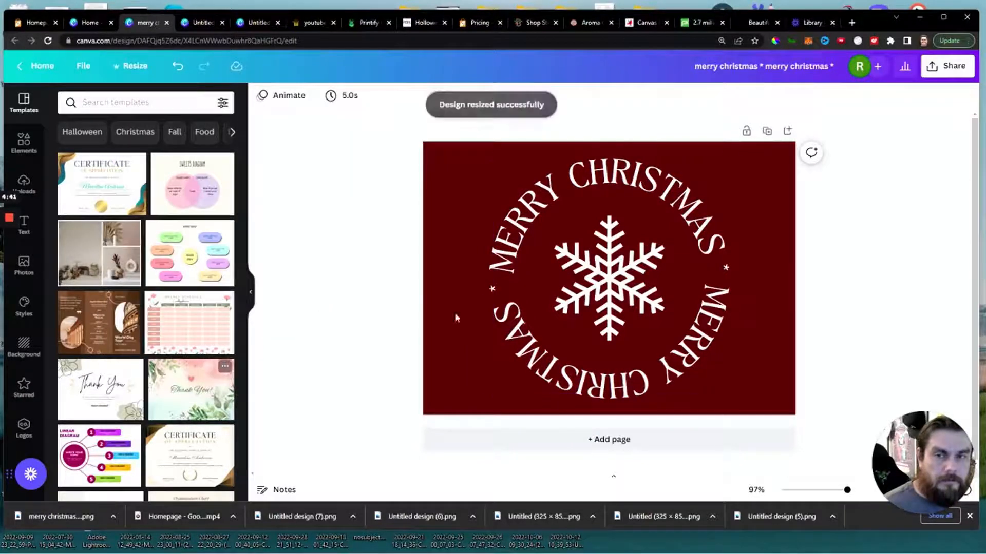
Download the resized Merry Christmas design as a PNG at 680 × 500 px.
{"action": "left_click", "coordinate": [947, 65]}
{"action": "left_click", "coordinate": [828, 338]}
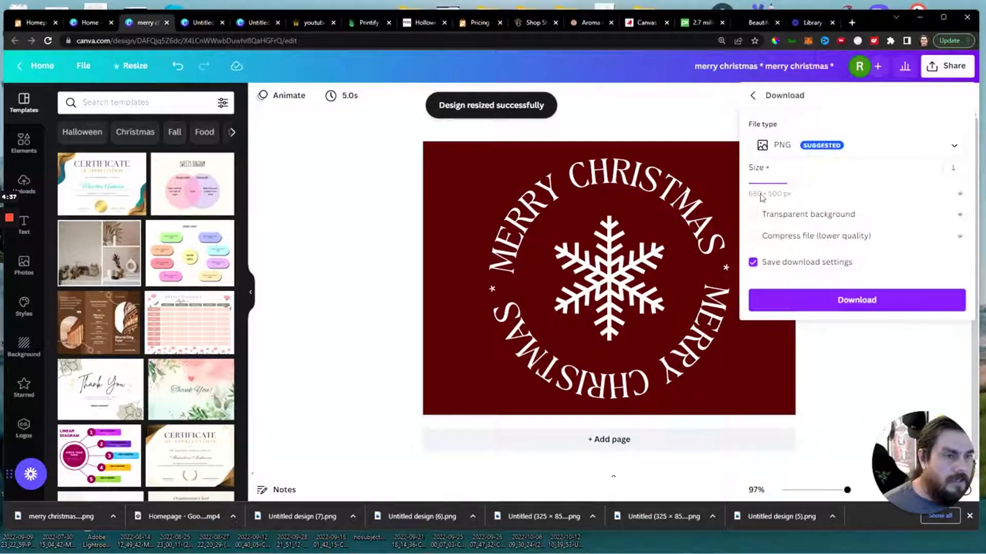
{"action": "left_click", "coordinate": [826, 304]}
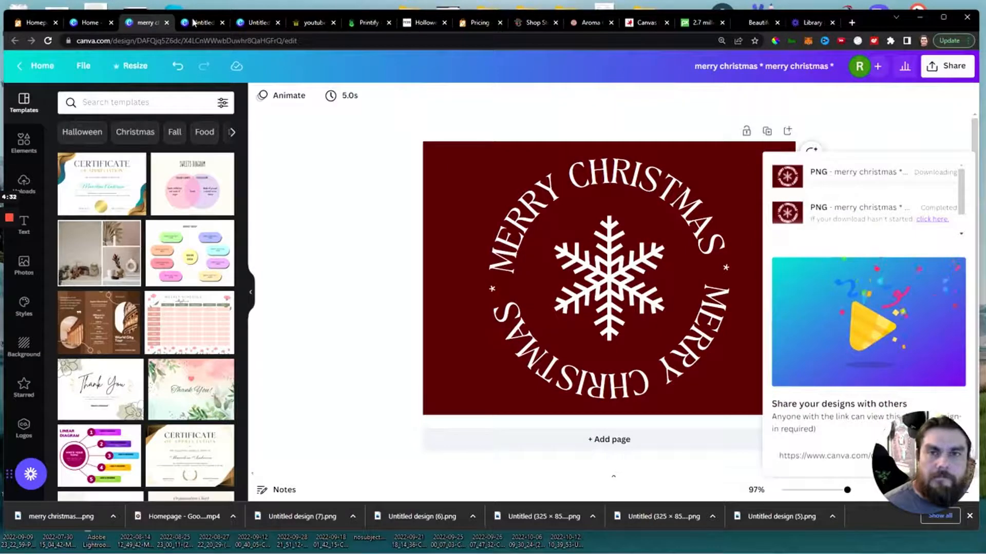
In the Launch Cart theme editor, replace the slider image with "merry christmas merry christmas (1).png" and save the homepage settings.
{"action": "left_click", "coordinate": [310, 22]}
{"action": "left_click", "coordinate": [36, 22]}
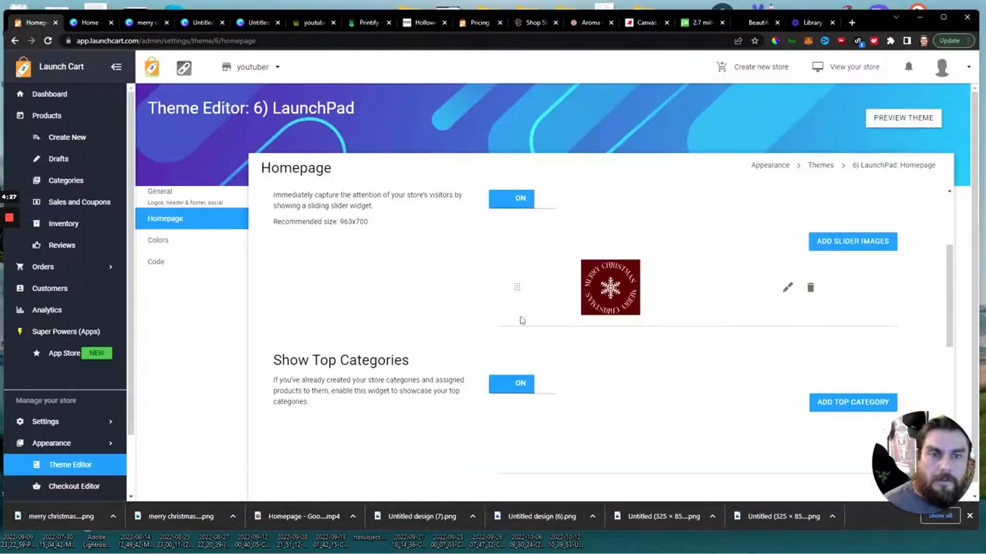
{"action": "left_click", "coordinate": [787, 287]}
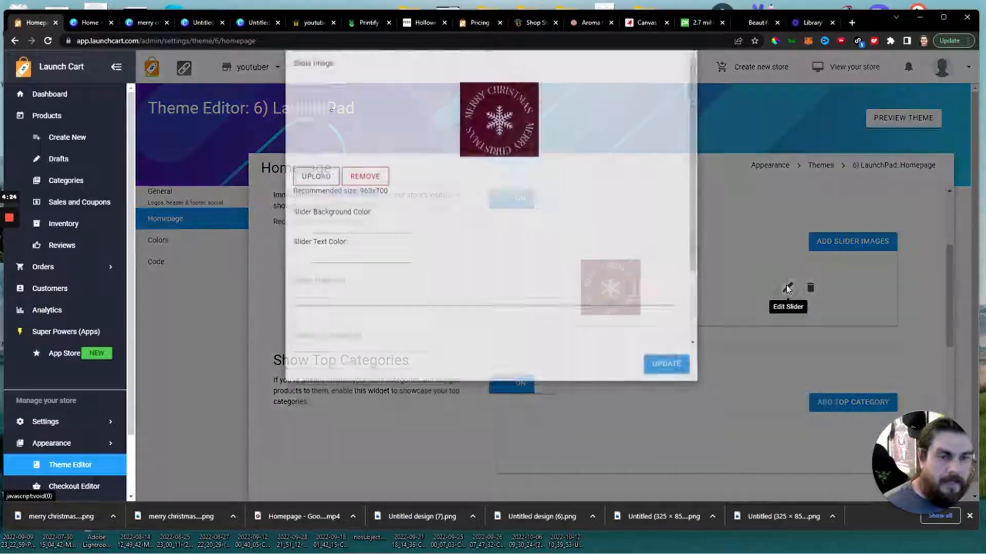
{"action": "left_click", "coordinate": [315, 221]}
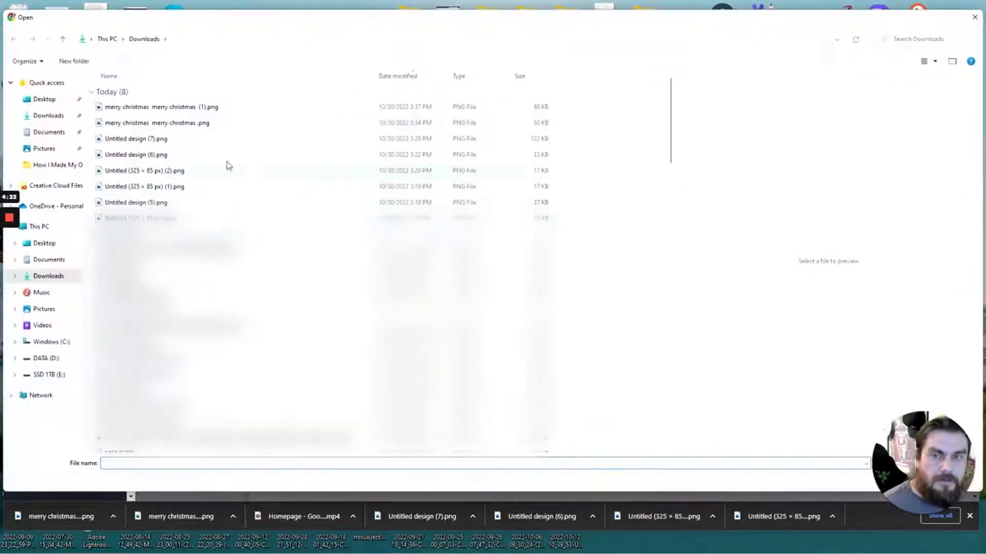
{"action": "left_click", "coordinate": [171, 107]}
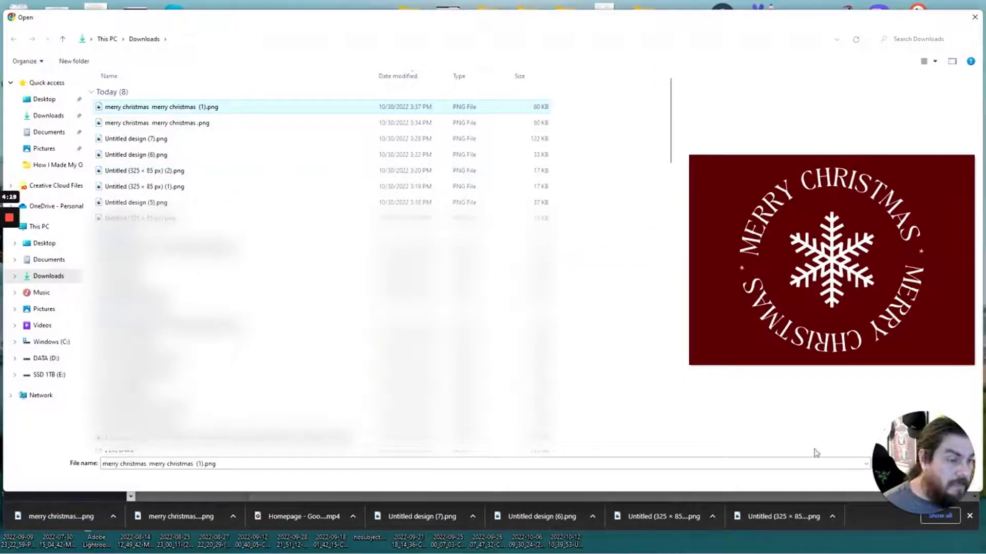
{"action": "left_click", "coordinate": [911, 478]}
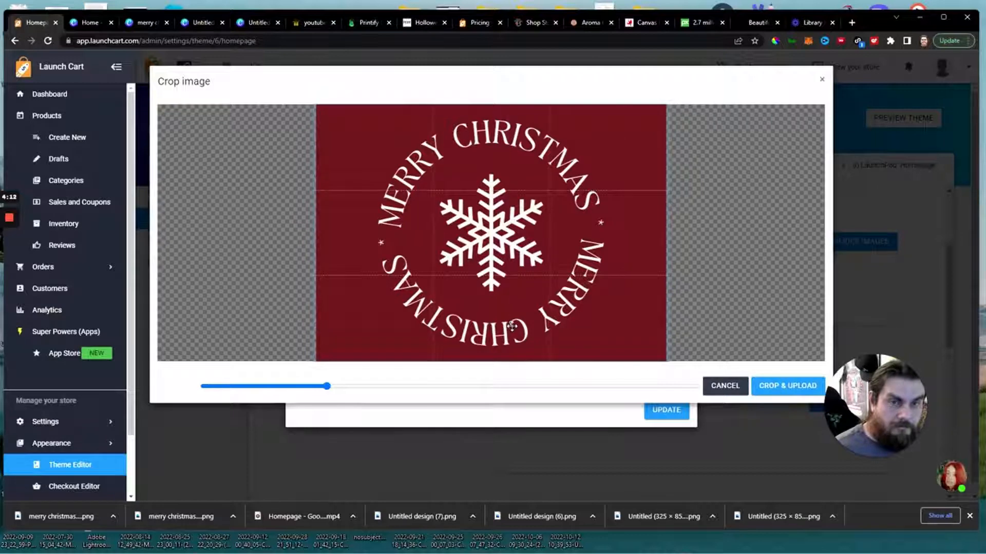
{"action": "left_click", "coordinate": [786, 387]}
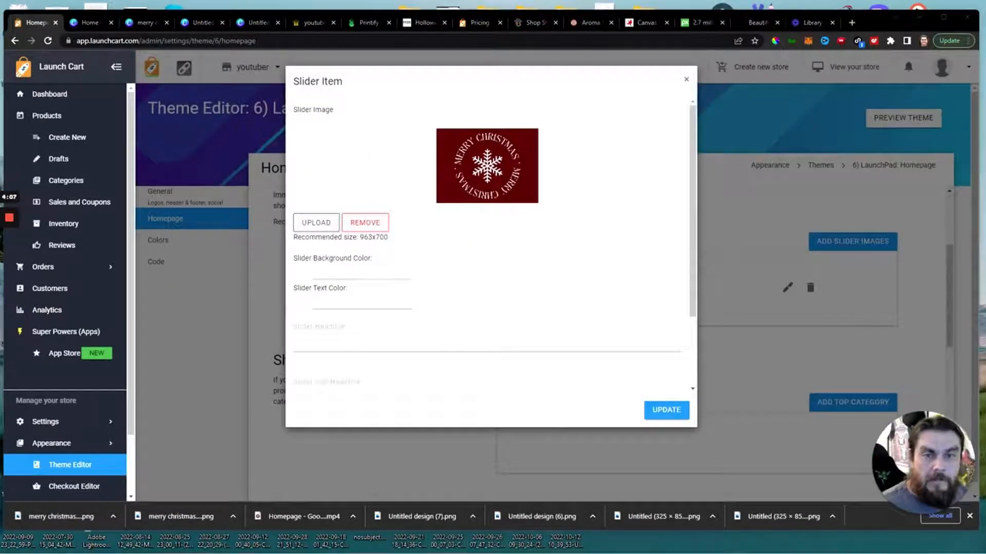
{"action": "left_click", "coordinate": [666, 410]}
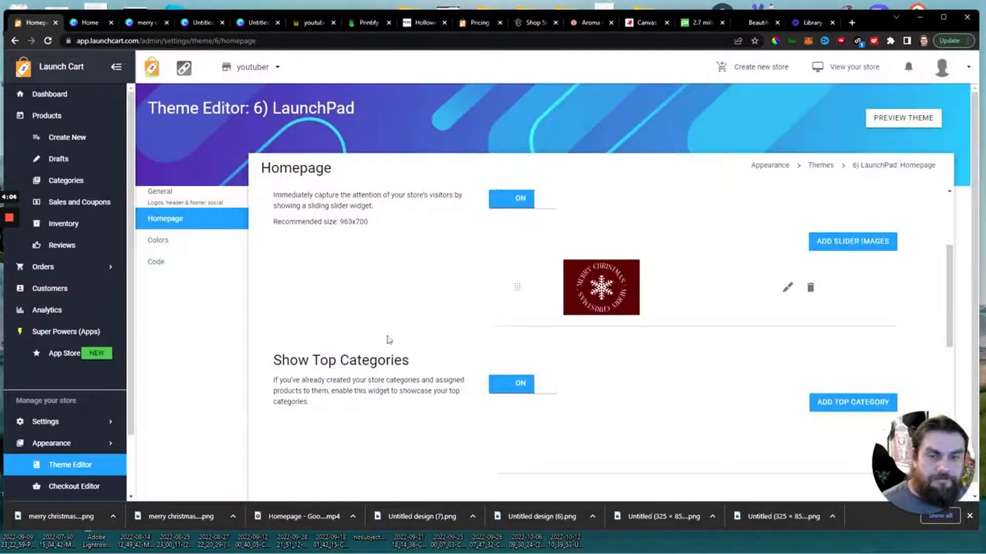
{"action": "scroll", "coordinate": [339, 336], "scroll_direction": "down", "scroll_amount": 10}
{"action": "left_click", "coordinate": [292, 470]}
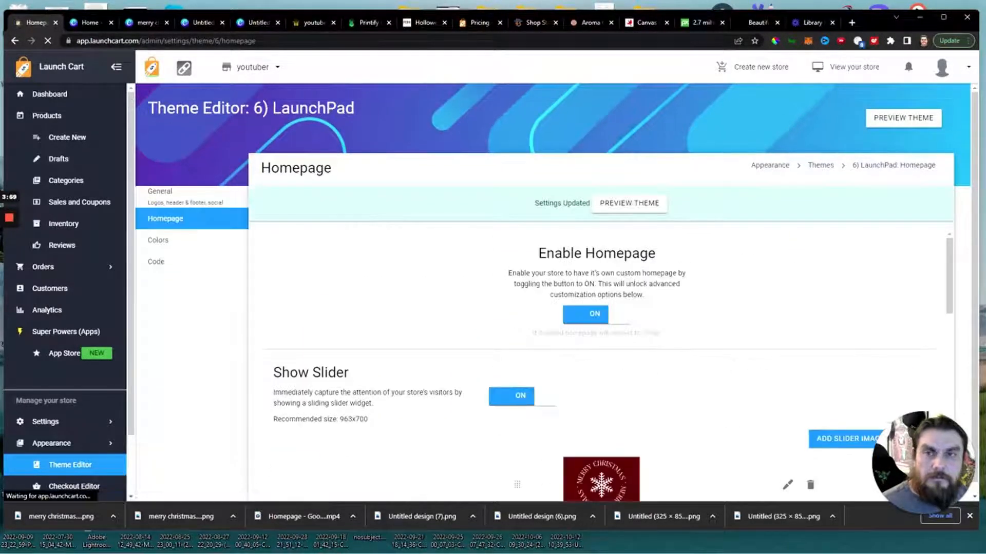
Reload the youtuber.launchcart.store homepage and compare its slider with the Halloween Sale banner on justaperk.com.
{"action": "left_click", "coordinate": [306, 23]}
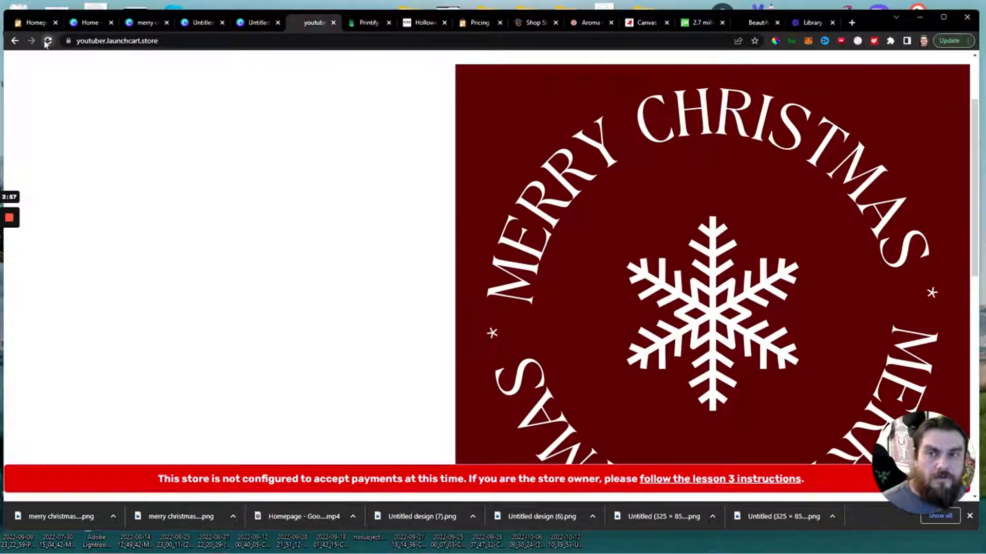
{"action": "key", "text": "F5"}
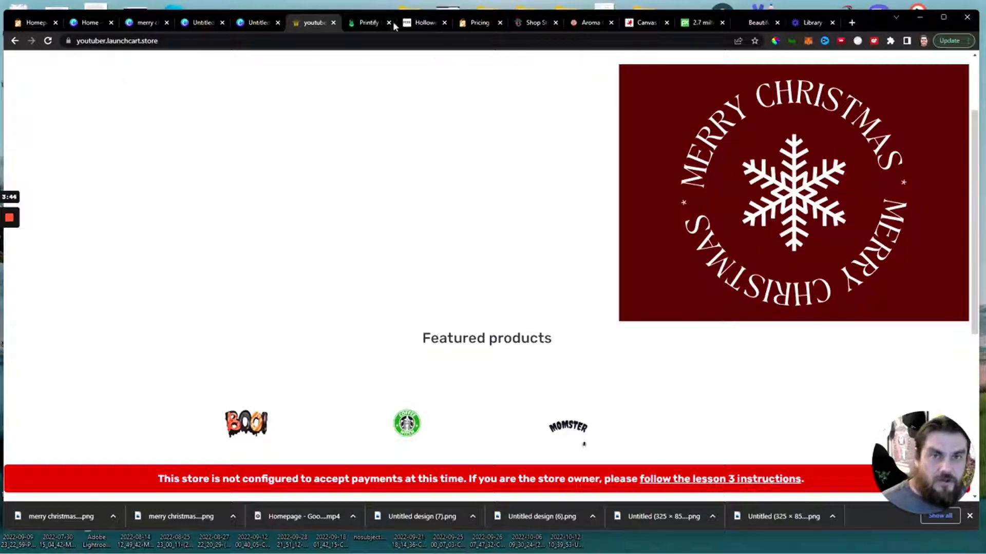
{"action": "left_click", "coordinate": [408, 23]}
{"action": "scroll", "coordinate": [634, 214], "scroll_direction": "up", "scroll_amount": 15}
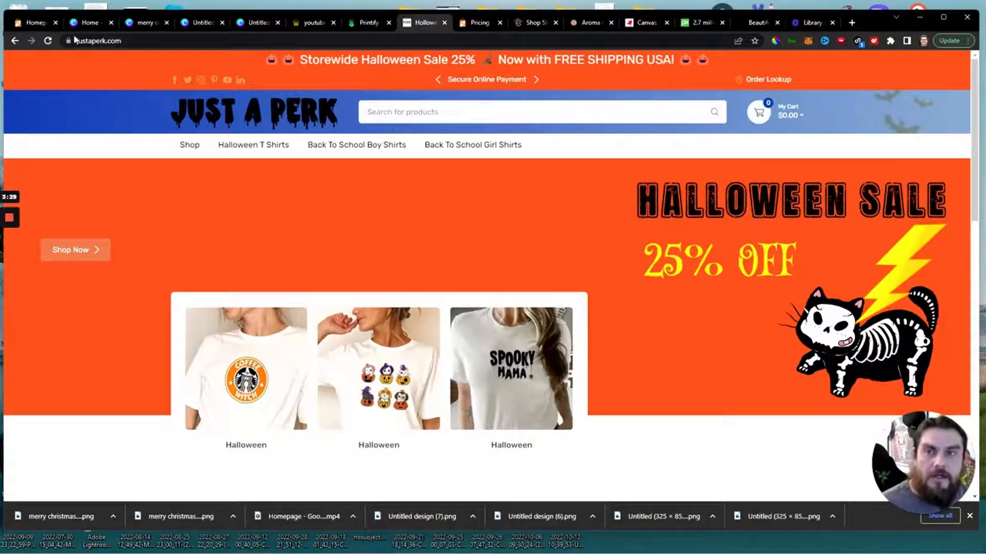
Reopen the Merry Christmas slider item in the theme editor and sample its dark red, 691111, with ColorPick Eyedropper.
{"action": "left_click", "coordinate": [34, 23]}
{"action": "scroll", "coordinate": [719, 321], "scroll_direction": "down", "scroll_amount": 5}
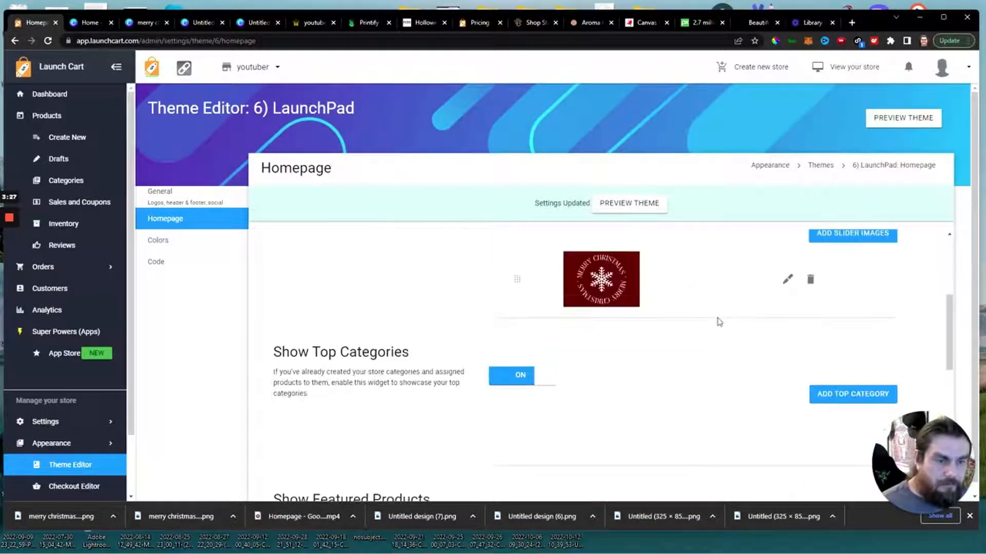
{"action": "scroll", "coordinate": [667, 332], "scroll_direction": "up", "scroll_amount": 2}
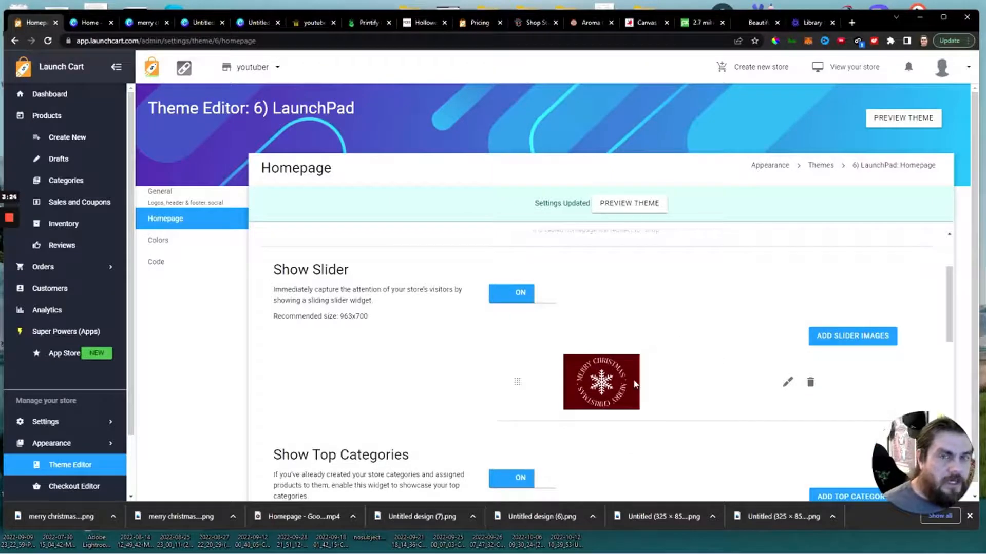
{"action": "left_click", "coordinate": [787, 383]}
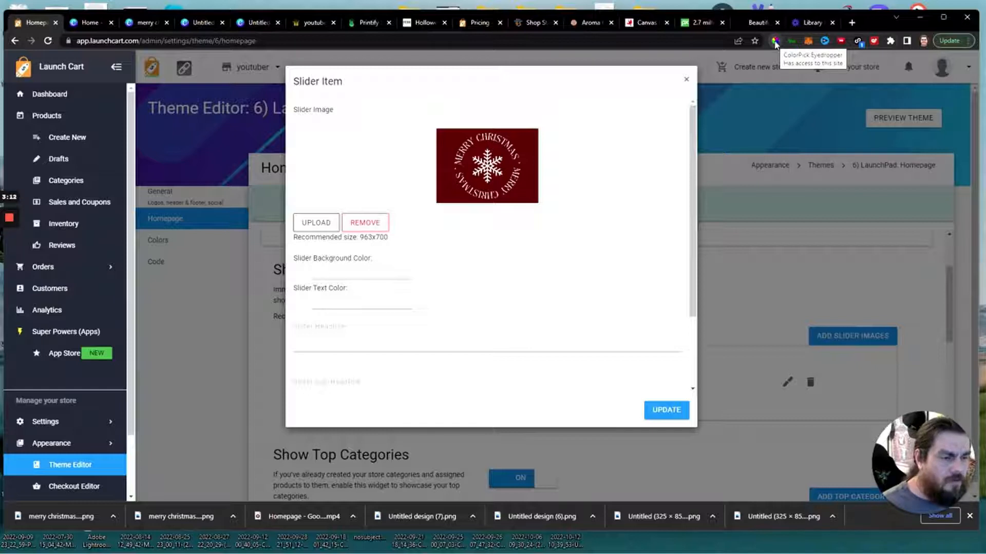
{"action": "left_click", "coordinate": [776, 43]}
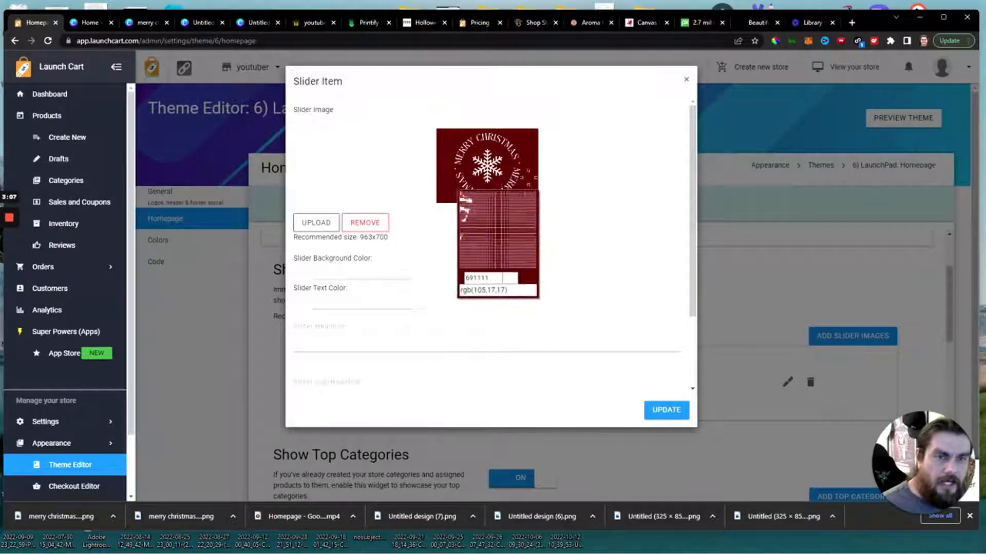
{"action": "left_click", "coordinate": [490, 179]}
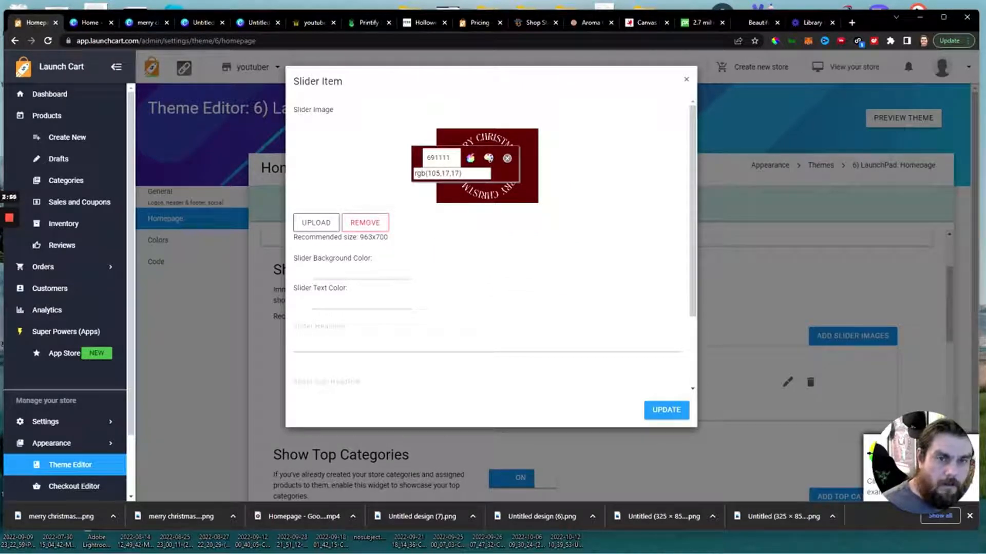
{"action": "left_click", "coordinate": [507, 159]}
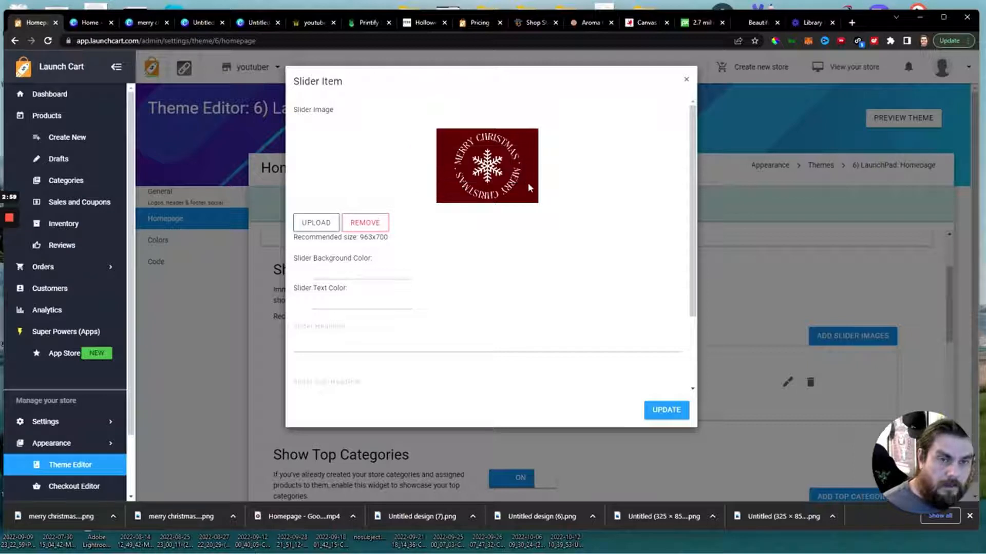
{"action": "left_click", "coordinate": [775, 40]}
{"action": "left_click", "coordinate": [444, 208]}
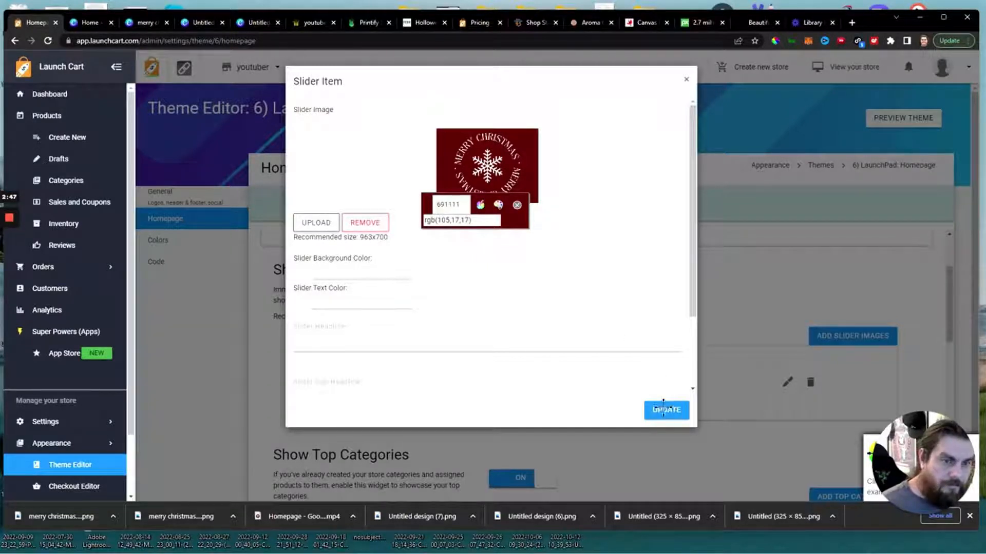
{"action": "left_click", "coordinate": [517, 205]}
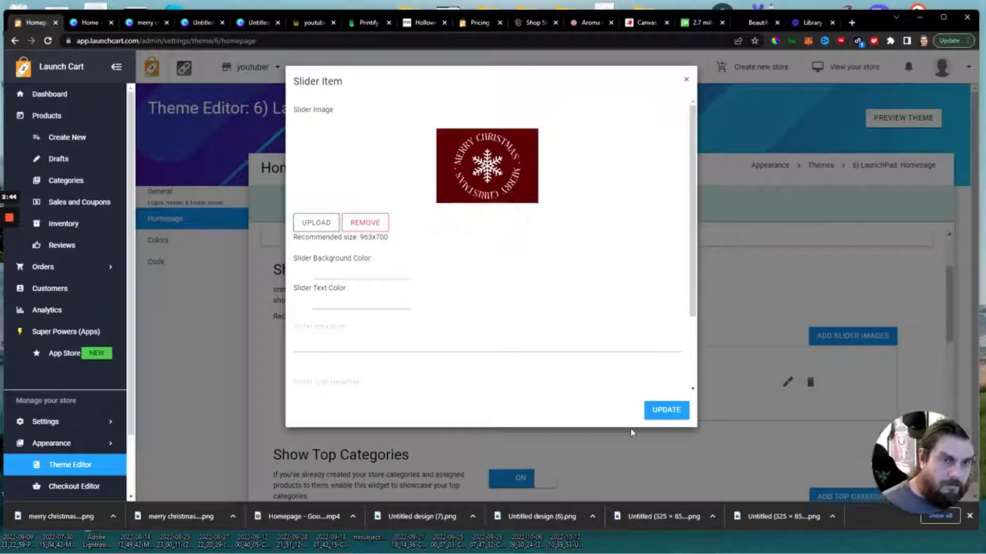
{"action": "left_click", "coordinate": [338, 280]}
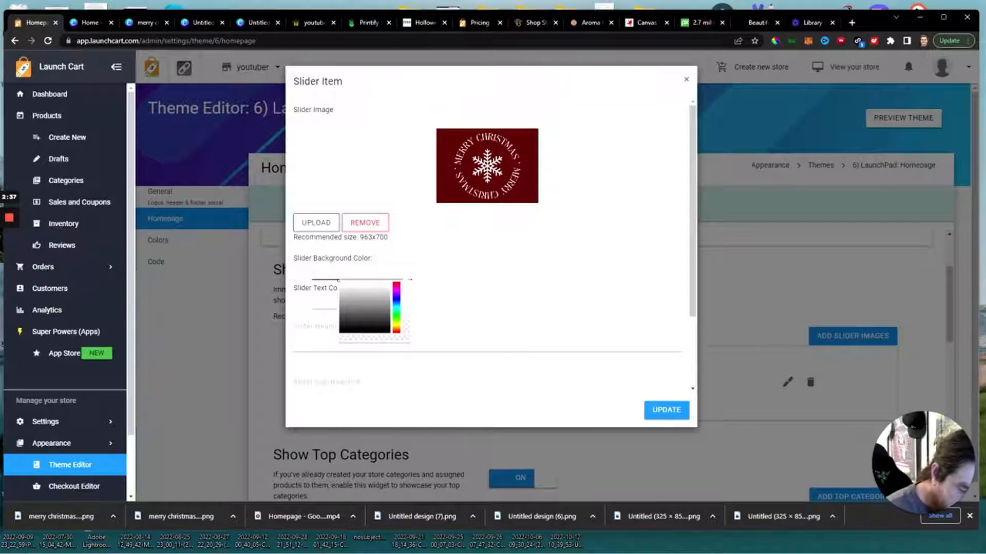
{"action": "type", "text": "#"}
{"action": "key", "text": "ctrl+v"}
{"action": "key", "text": "ctrl+a"}
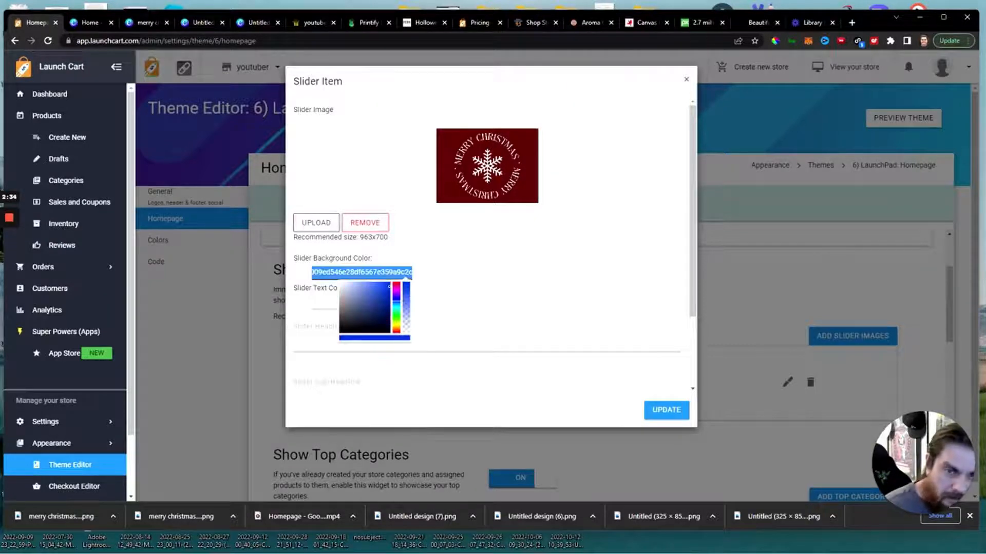
{"action": "key", "text": "BackSpace"}
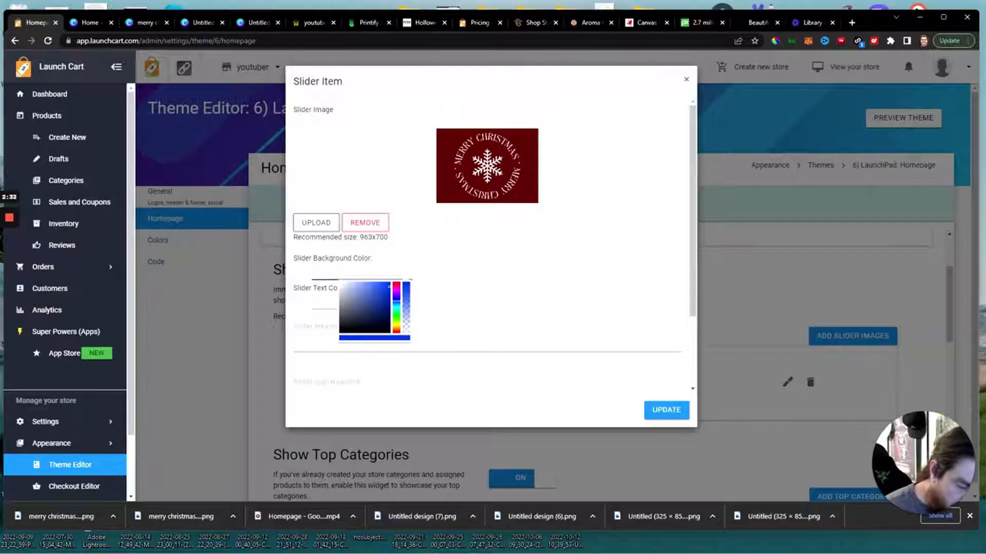
Set the slider background color to #691111, update the slider item and save the homepage settings.
{"action": "type", "text": "#69111"}
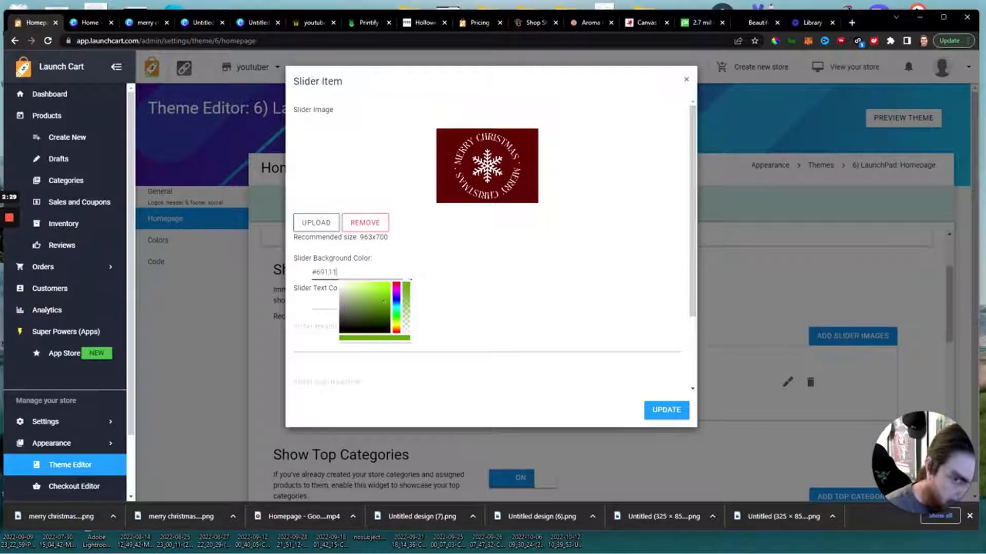
{"action": "type", "text": "1"}
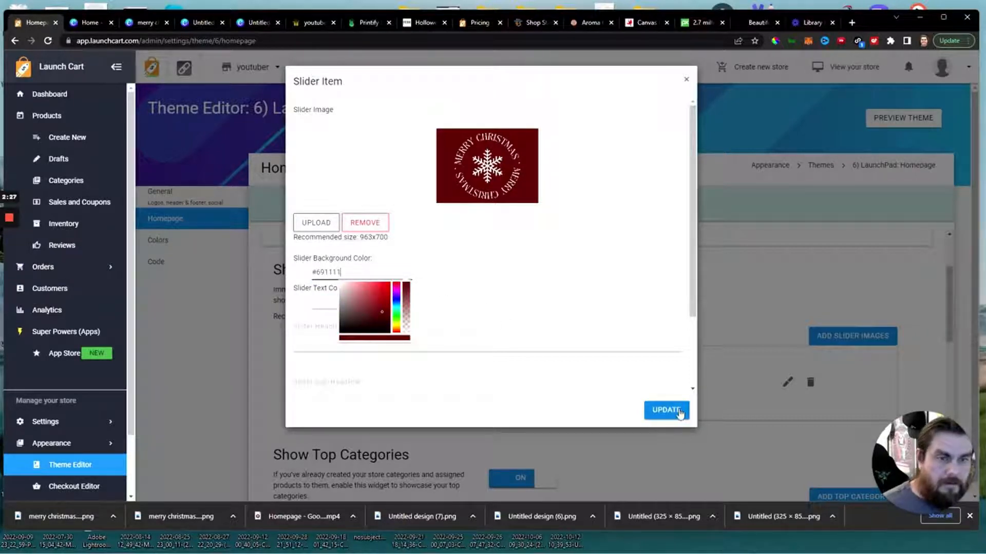
{"action": "left_click", "coordinate": [677, 411]}
{"action": "scroll", "coordinate": [467, 385], "scroll_direction": "down", "scroll_amount": 10}
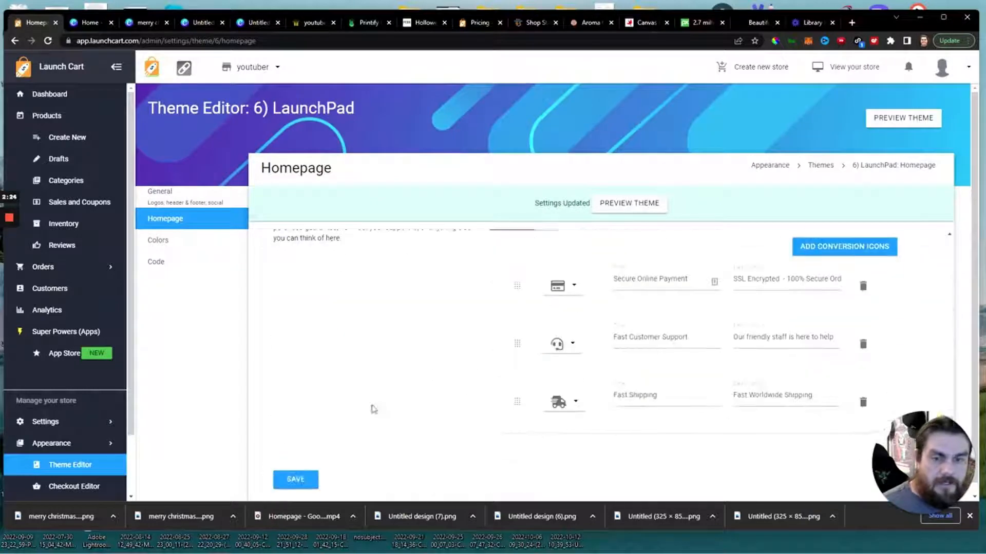
{"action": "left_click", "coordinate": [292, 469]}
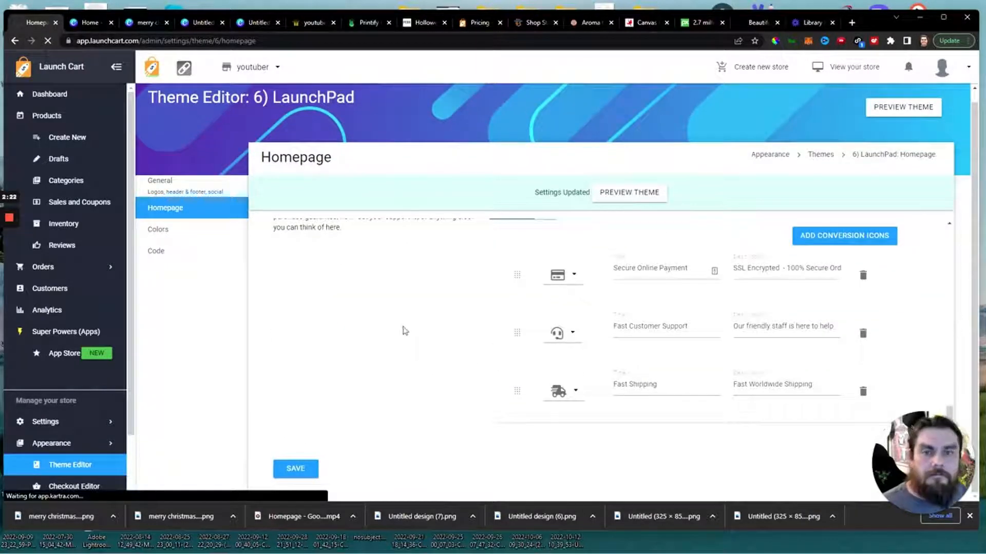
Reload the youtuber.launchcart.store homepage and check the slider's background color, header and featured products.
{"action": "left_click", "coordinate": [306, 27]}
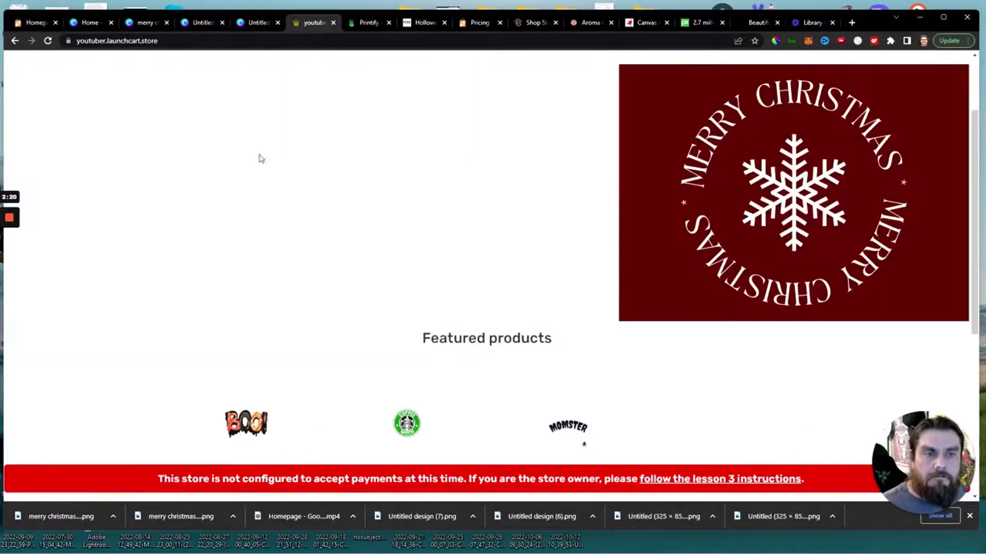
{"action": "left_click", "coordinate": [47, 41]}
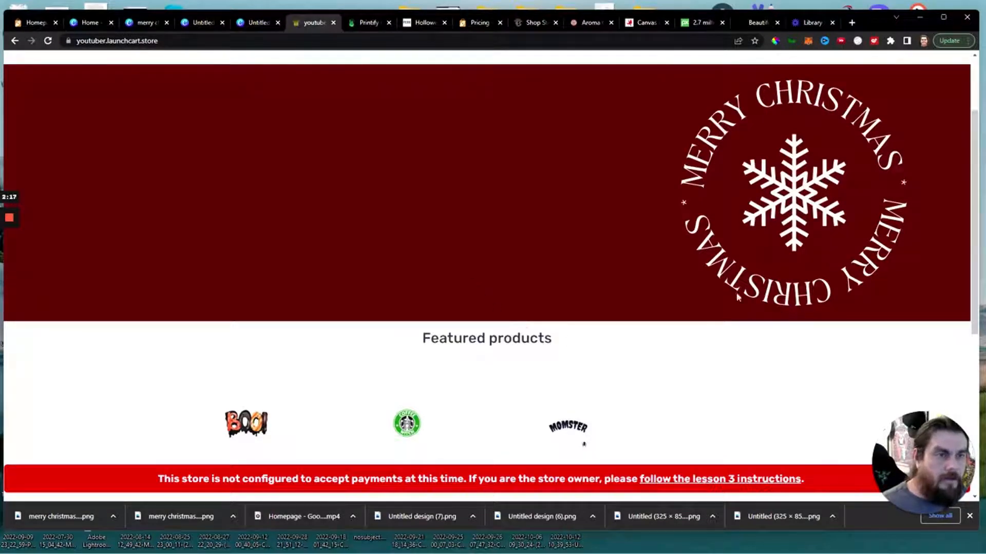
{"action": "scroll", "coordinate": [513, 267], "scroll_direction": "up", "scroll_amount": 2}
{"action": "scroll", "coordinate": [620, 291], "scroll_direction": "down", "scroll_amount": 3}
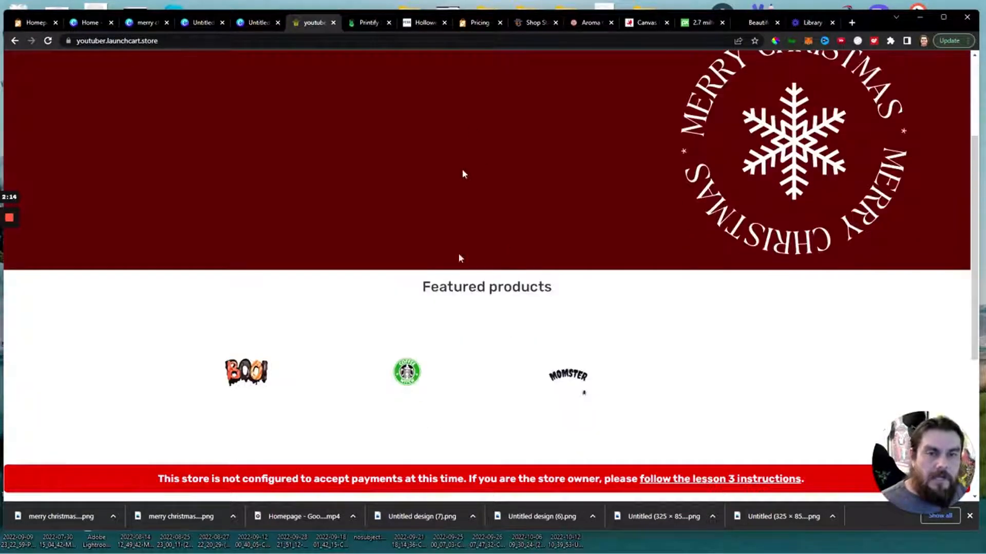
{"action": "scroll", "coordinate": [385, 251], "scroll_direction": "up", "scroll_amount": 2}
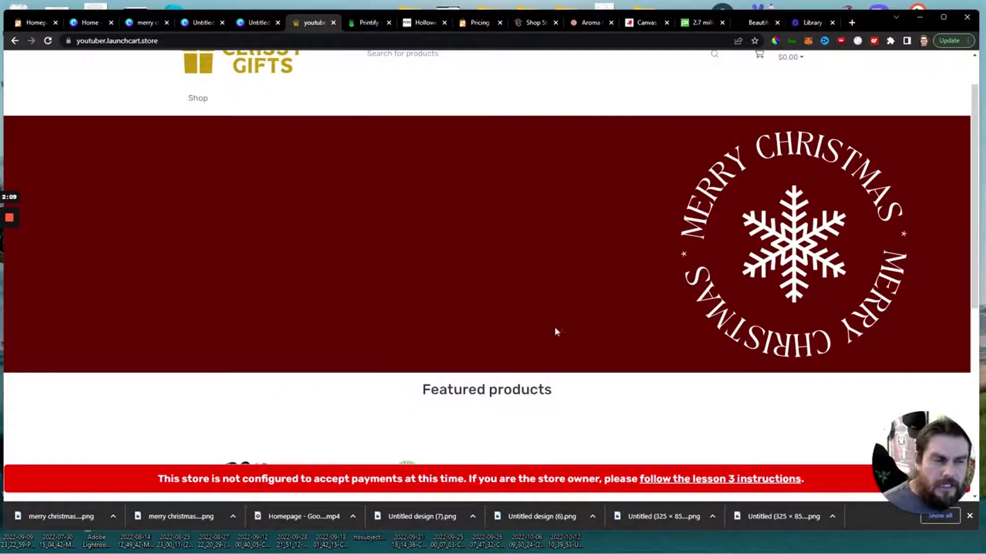
{"action": "scroll", "coordinate": [380, 280], "scroll_direction": "up", "scroll_amount": 1}
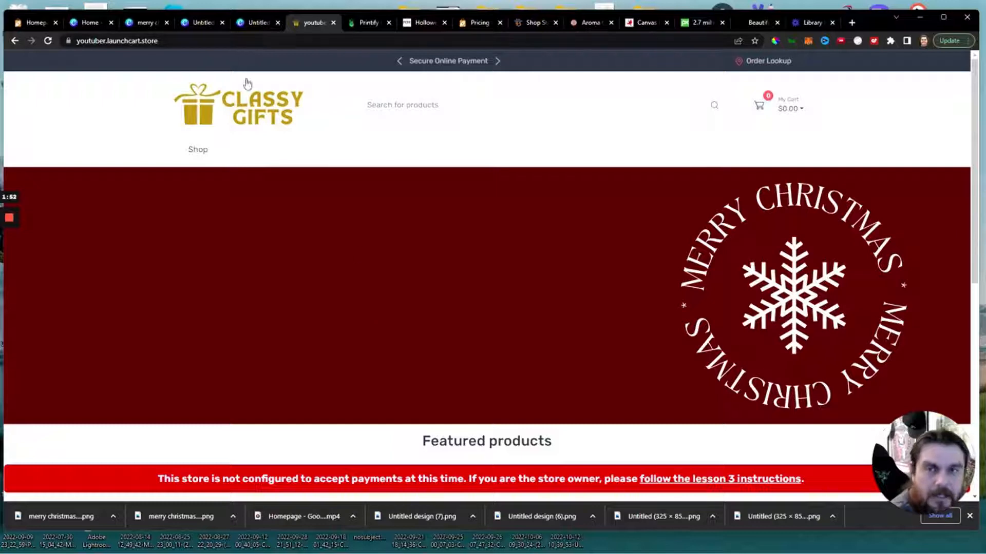
{"action": "mouse_move", "coordinate": [260, 27]}
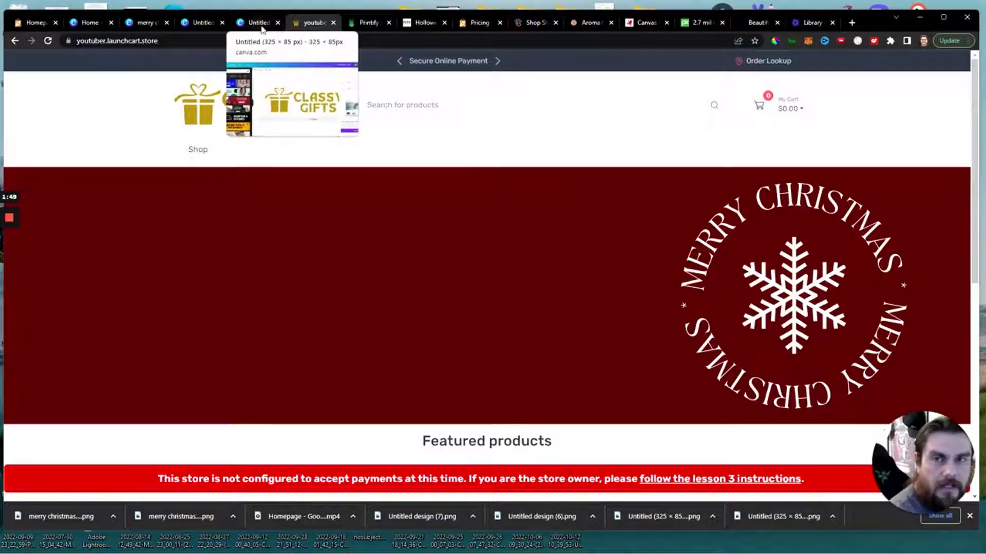
{"action": "mouse_move", "coordinate": [155, 32]}
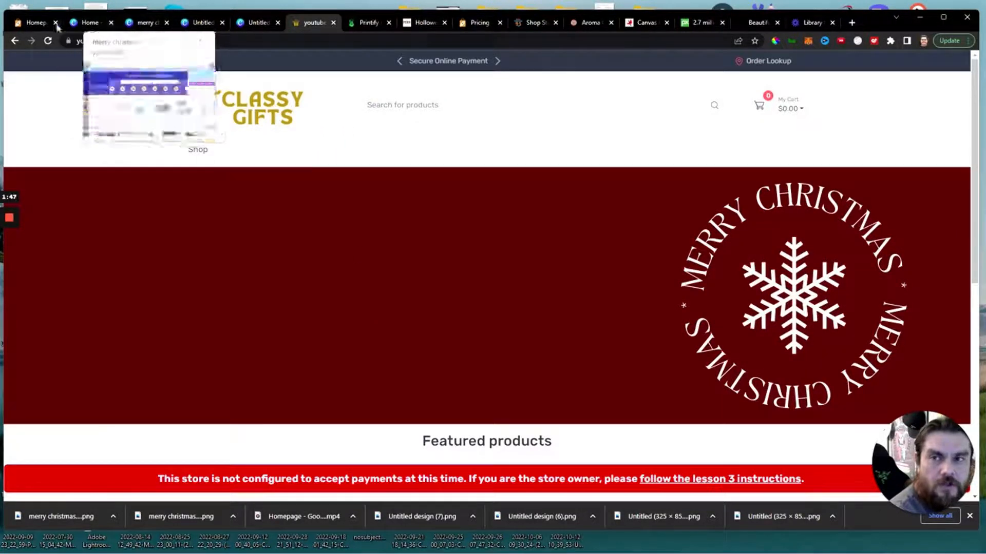
{"action": "scroll", "coordinate": [505, 287], "scroll_direction": "down", "scroll_amount": 5}
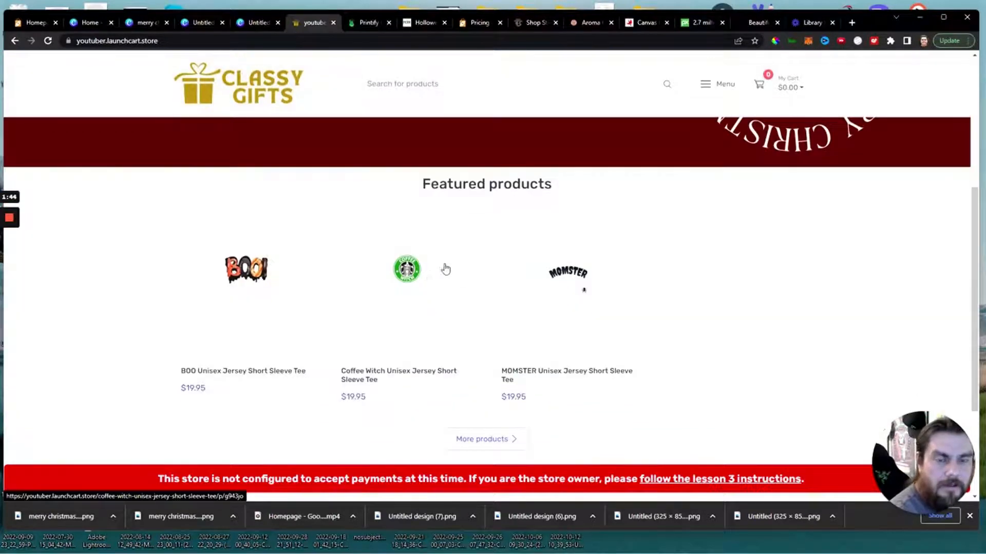
{"action": "scroll", "coordinate": [565, 360], "scroll_direction": "up", "scroll_amount": 2}
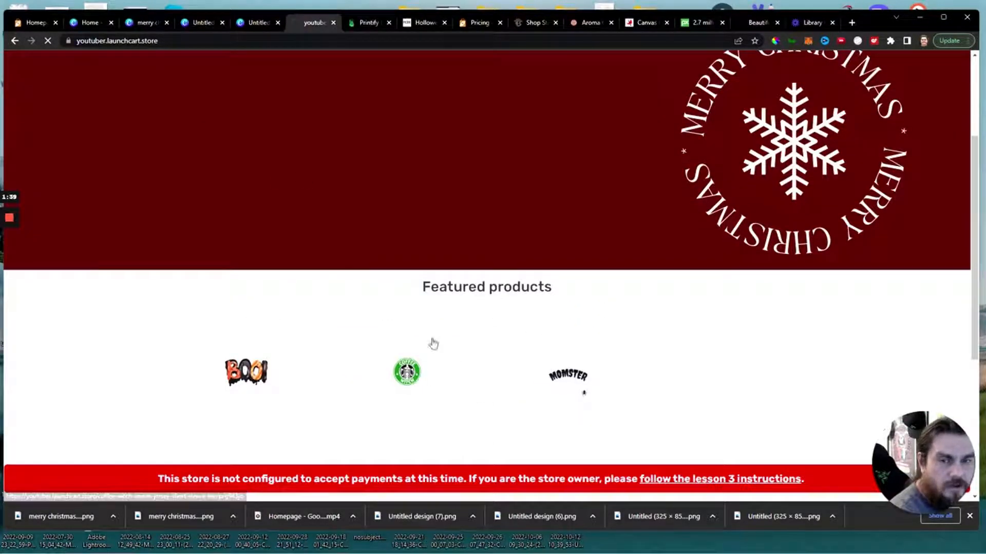
Open the Coffee Witch Unisex Jersey Short Sleeve Tee product page and save its main image to the Downloads folder.
{"action": "left_click", "coordinate": [411, 379]}
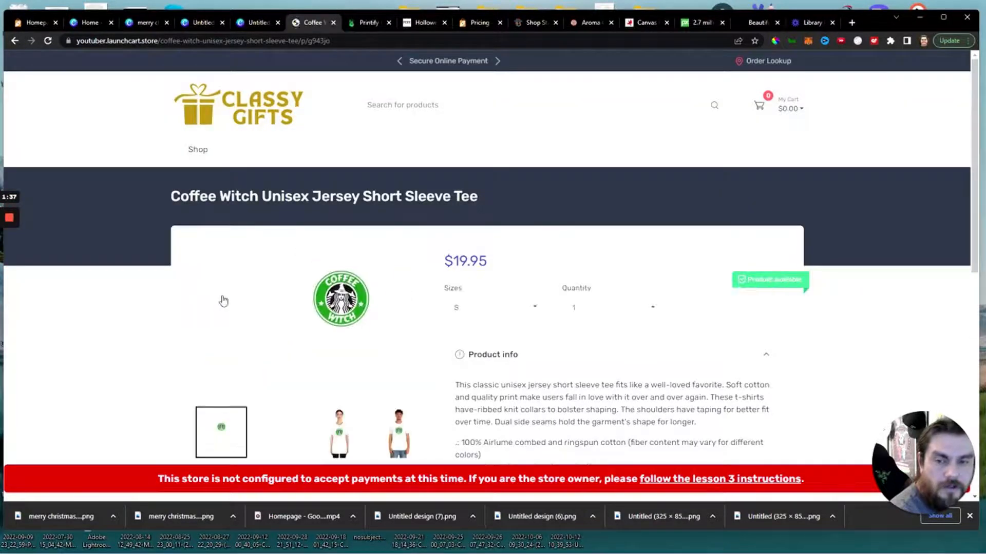
{"action": "right_click", "coordinate": [310, 311]}
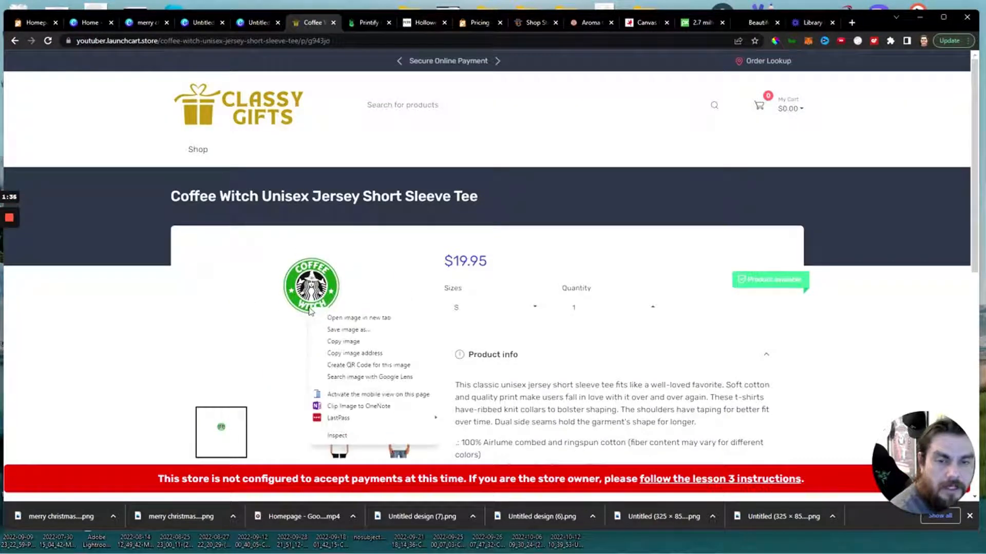
{"action": "left_click", "coordinate": [342, 330]}
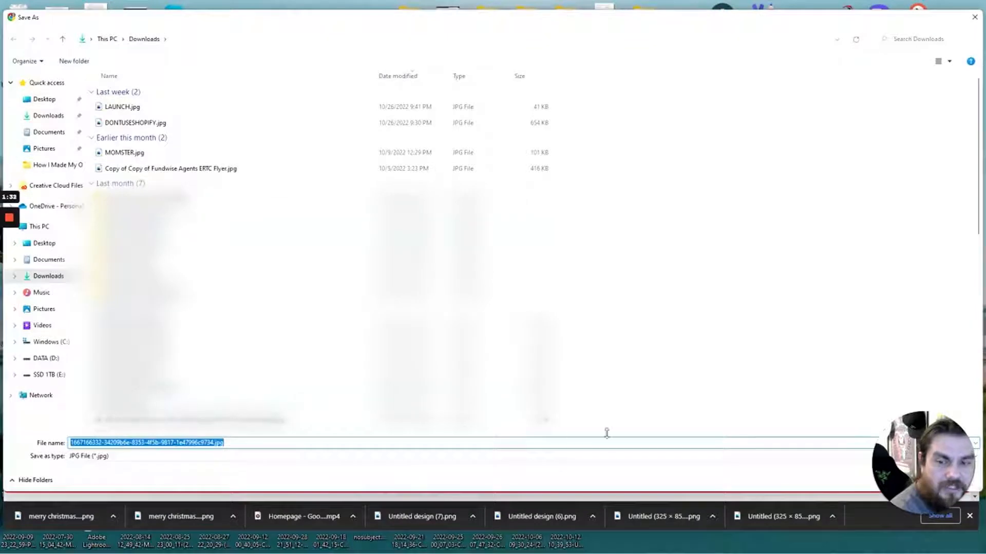
{"action": "left_click_drag", "start_coordinate": [918, 470], "coordinate": [885, 417]}
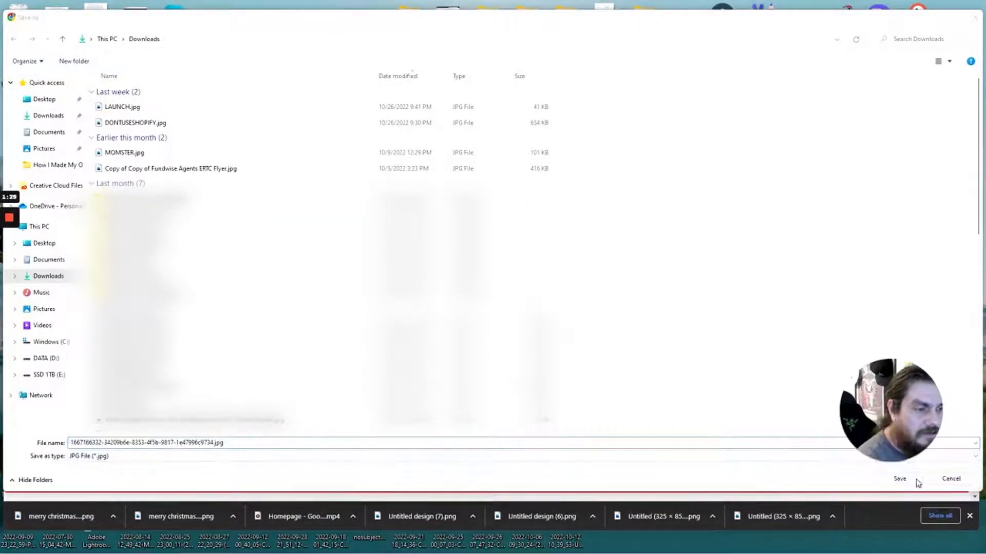
{"action": "left_click_drag", "start_coordinate": [888, 461], "coordinate": [863, 417]}
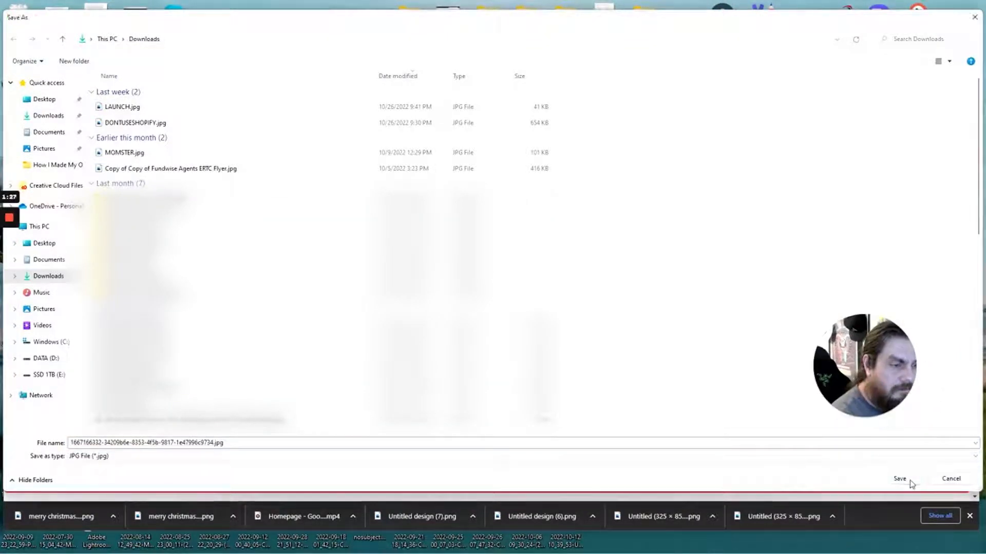
{"action": "left_click", "coordinate": [899, 479]}
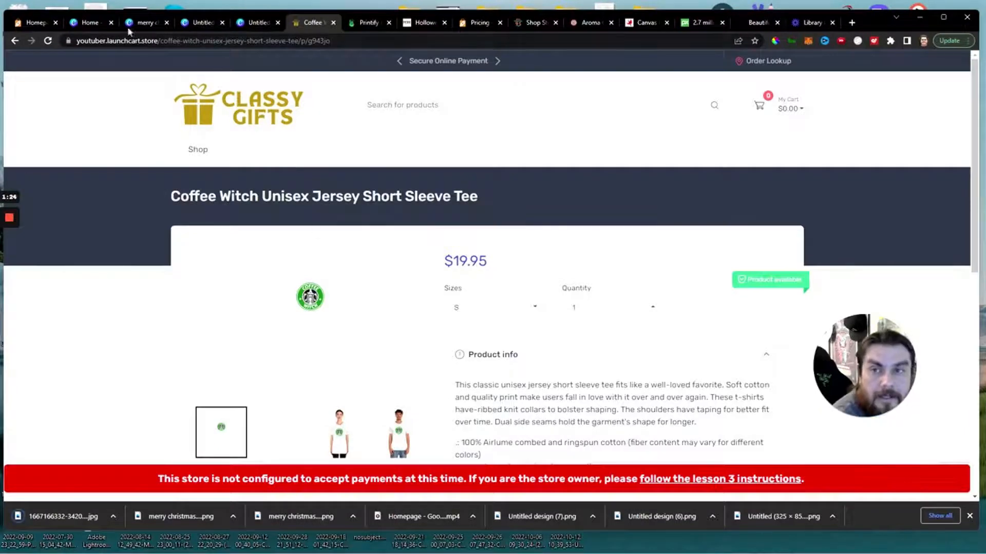
Return to the Launch Cart theme editor and start a new top category using Halloween Shirts.
{"action": "left_click", "coordinate": [93, 25]}
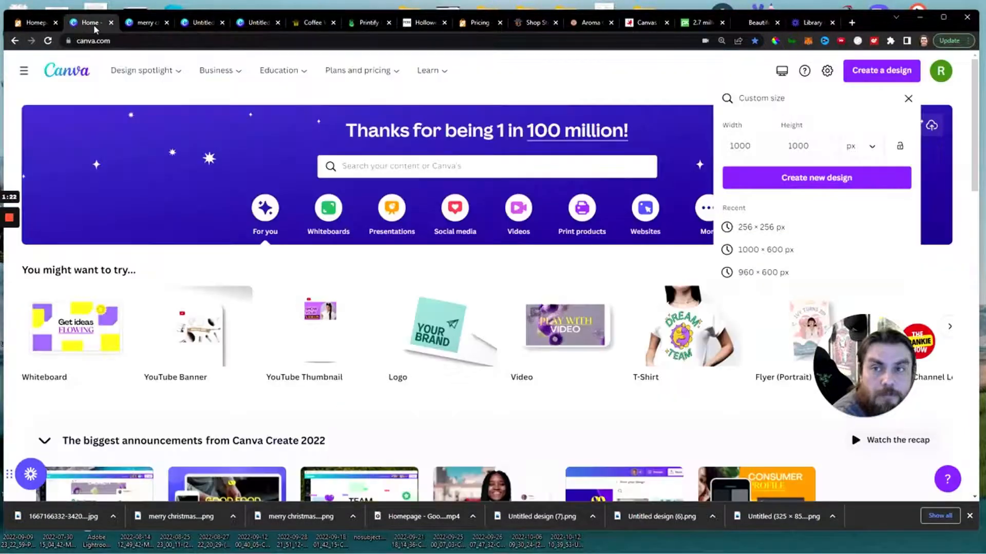
{"action": "left_click", "coordinate": [26, 24]}
{"action": "scroll", "coordinate": [457, 358], "scroll_direction": "down", "scroll_amount": 5}
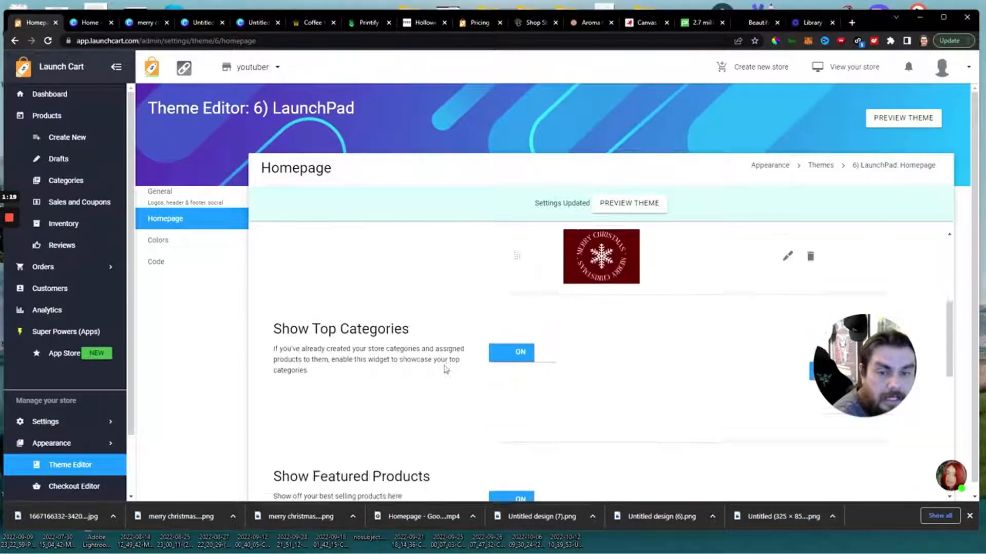
{"action": "scroll", "coordinate": [363, 429], "scroll_direction": "down", "scroll_amount": 3}
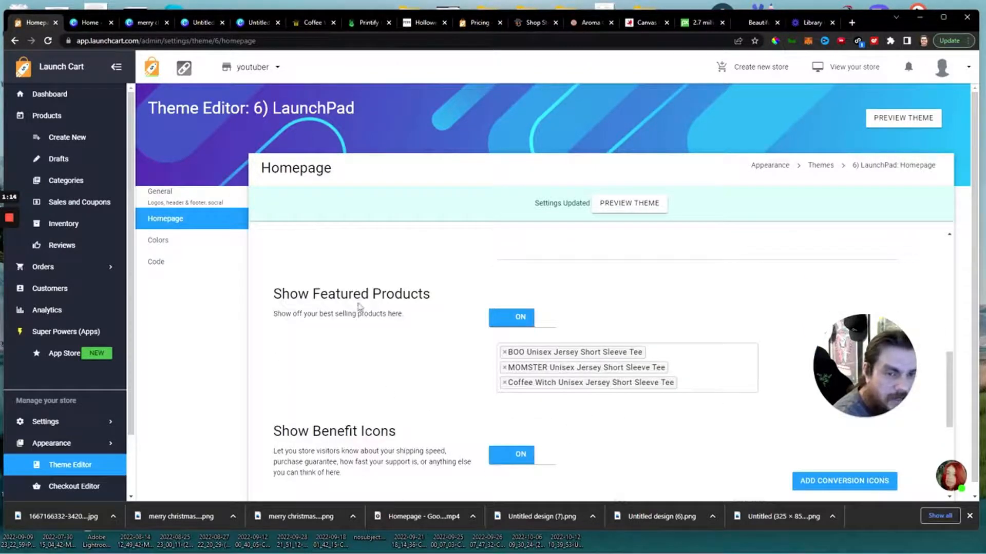
{"action": "scroll", "coordinate": [360, 308], "scroll_direction": "up", "scroll_amount": 3}
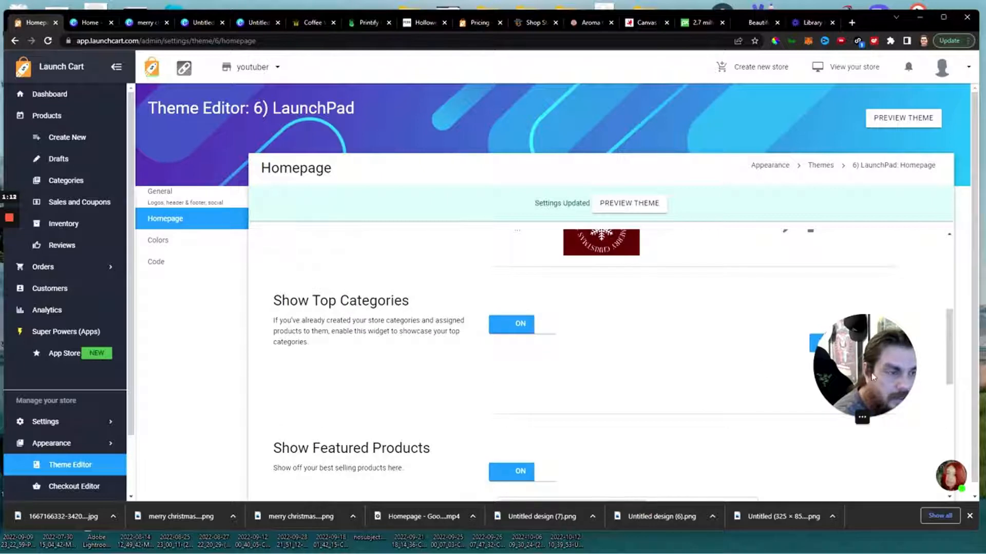
{"action": "left_click", "coordinate": [850, 344]}
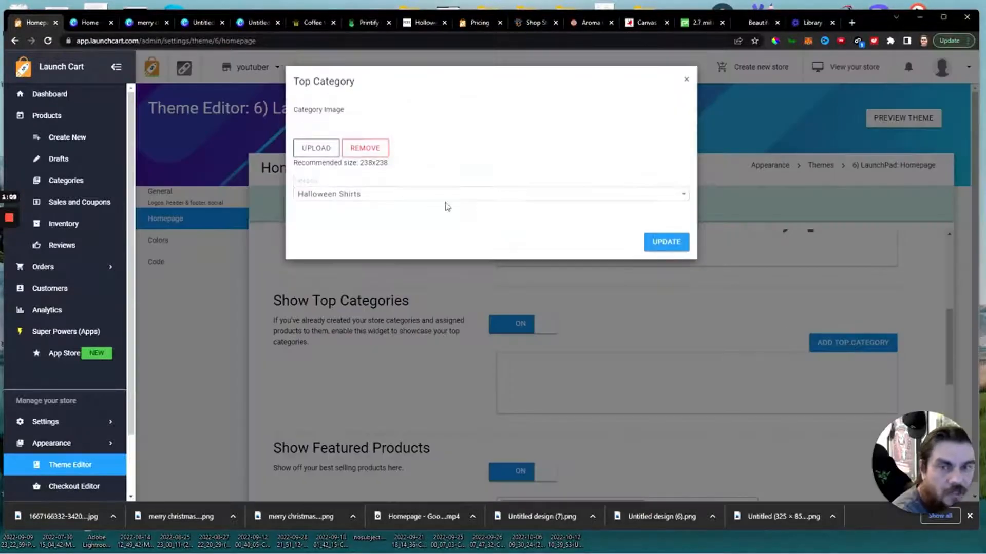
{"action": "left_click", "coordinate": [330, 199]}
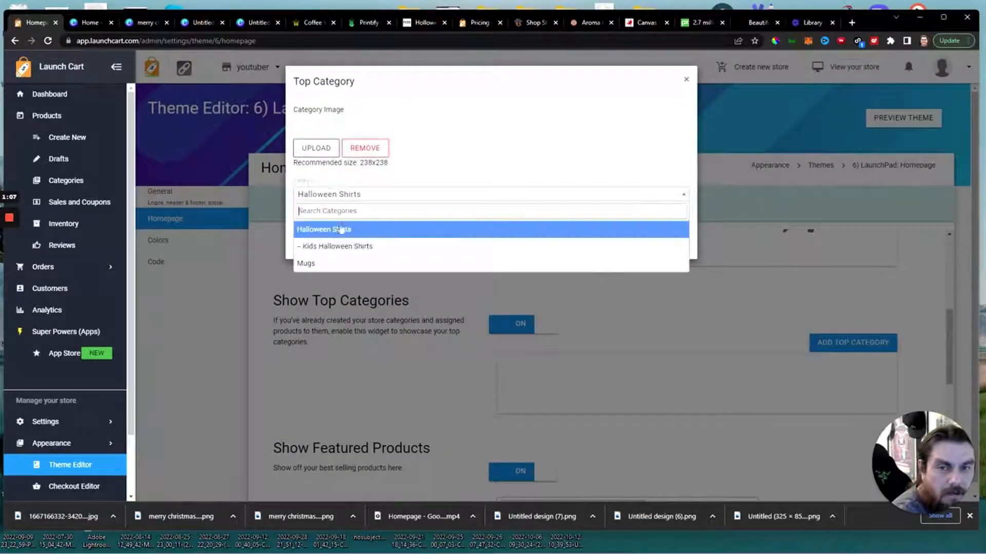
{"action": "left_click", "coordinate": [338, 227]}
Upload the downloaded Coffee Witch image, zoomed out in the crop, as the category image, update the top category and save the homepage settings.
{"action": "left_click", "coordinate": [315, 148]}
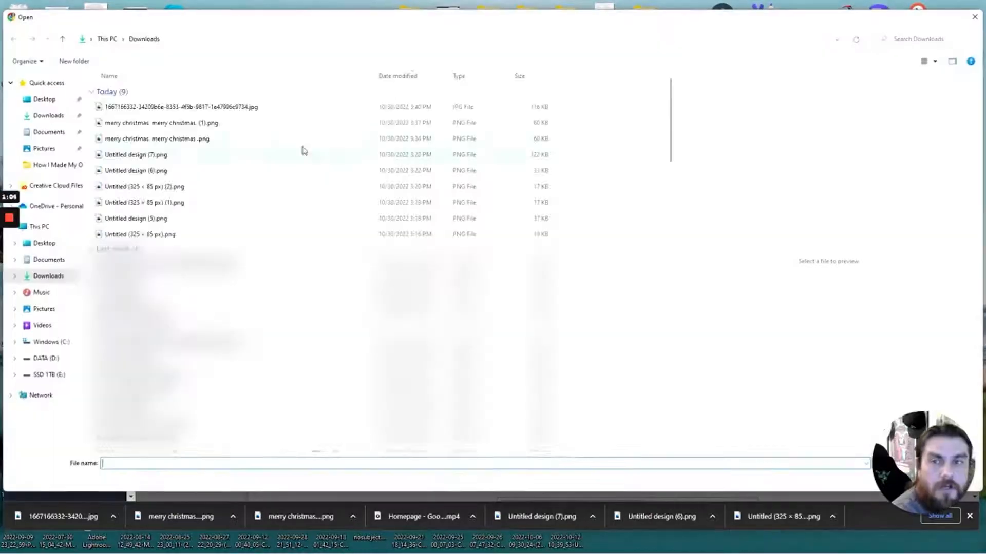
{"action": "left_click", "coordinate": [203, 107]}
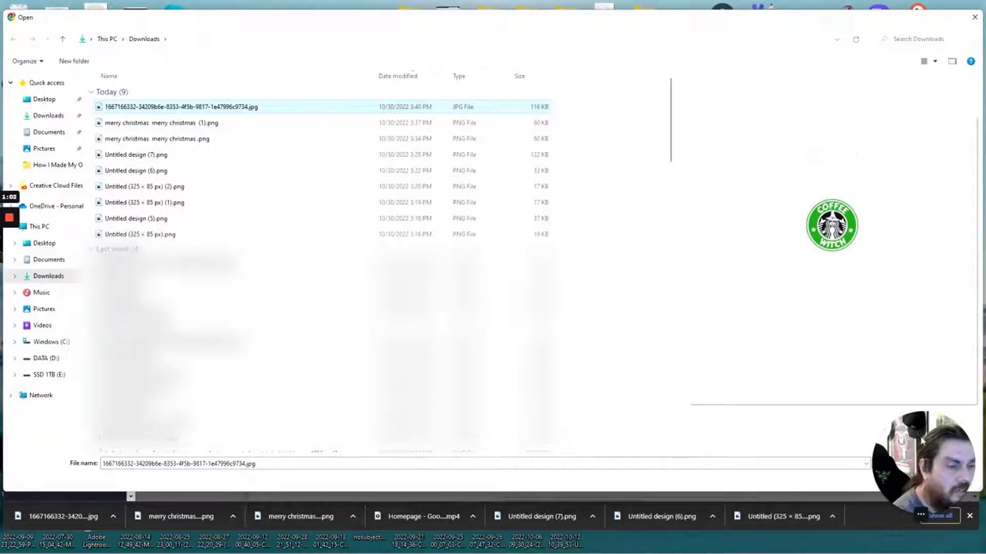
{"action": "left_click", "coordinate": [897, 483]}
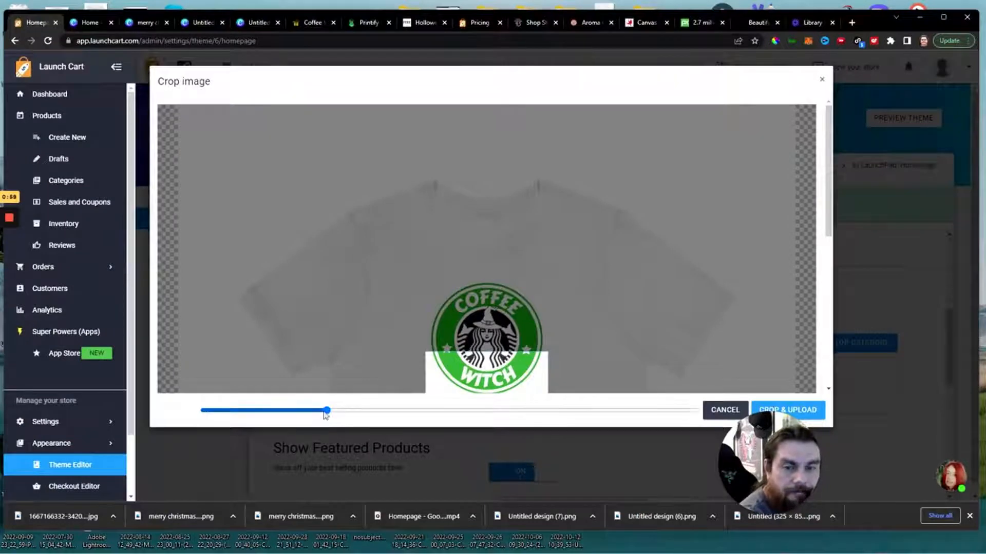
{"action": "left_click_drag", "start_coordinate": [325, 410], "coordinate": [234, 414]}
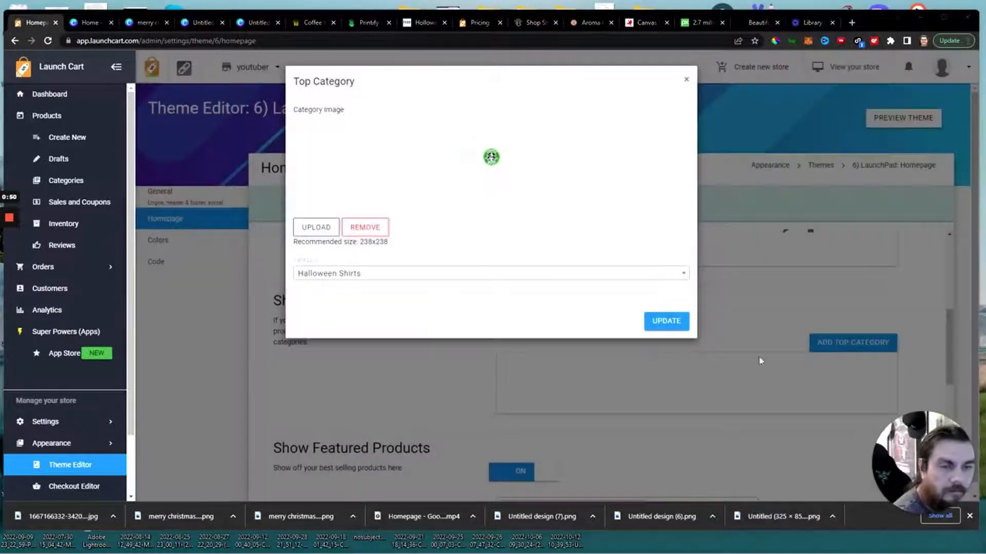
{"action": "left_click", "coordinate": [666, 323]}
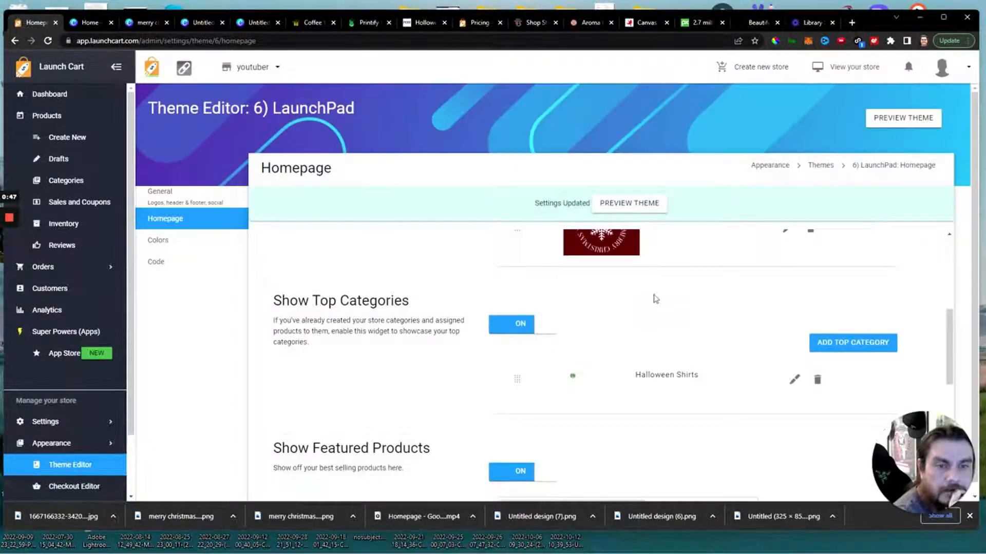
{"action": "scroll", "coordinate": [302, 418], "scroll_direction": "down", "scroll_amount": 10}
{"action": "left_click", "coordinate": [295, 472]}
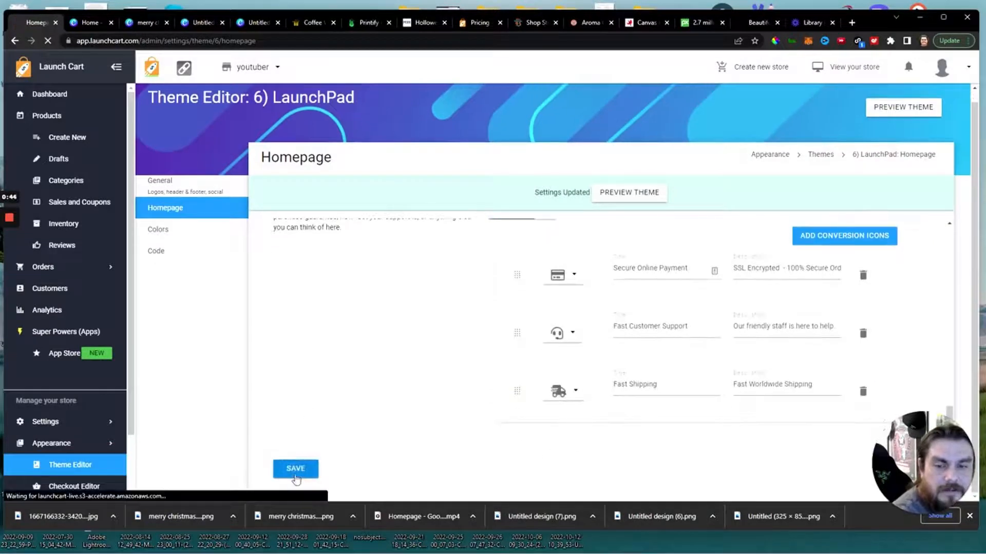
Open the storefront homepage from the Coffee Witch product page and check the Halloween Shirts category and featured products.
{"action": "left_click", "coordinate": [302, 26]}
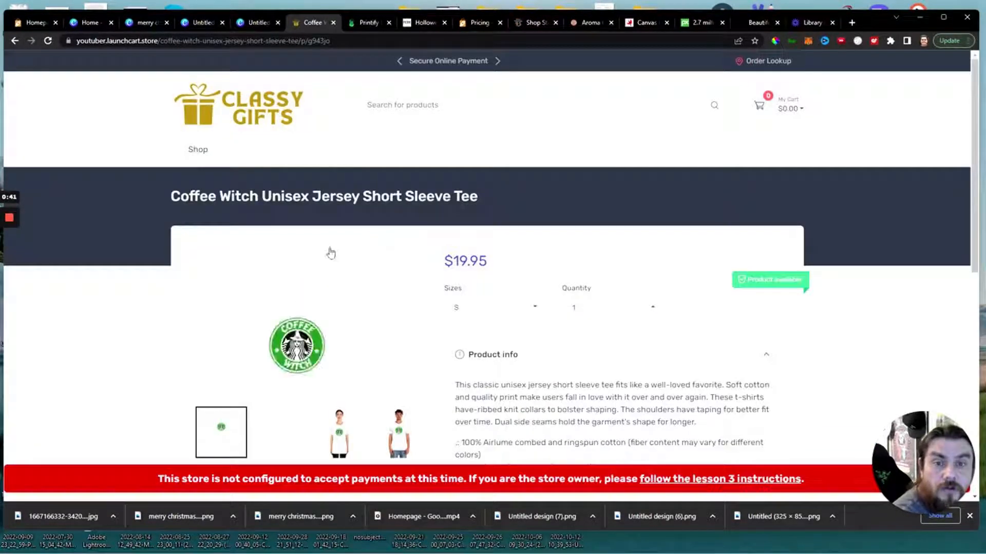
{"action": "left_click", "coordinate": [230, 105]}
{"action": "scroll", "coordinate": [382, 360], "scroll_direction": "down", "scroll_amount": 4}
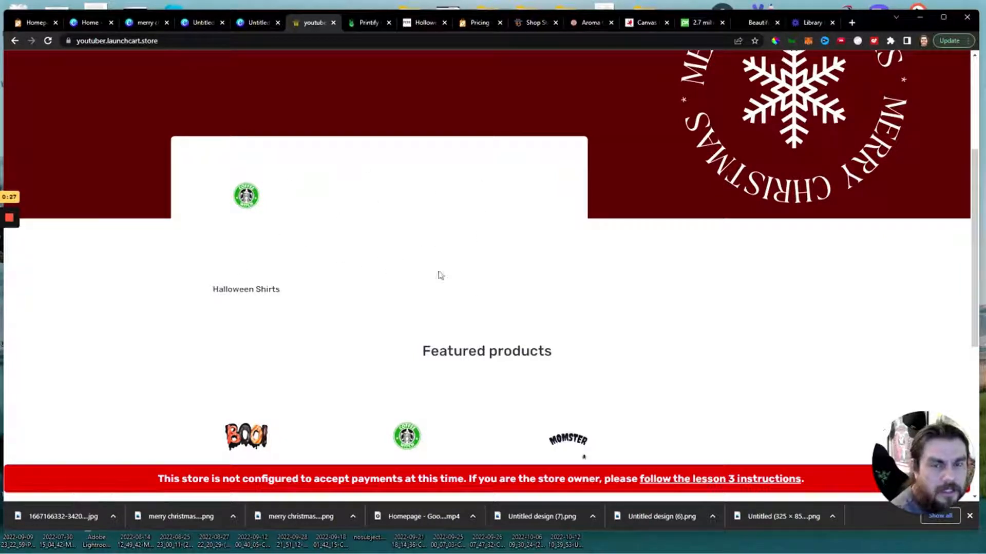
{"action": "scroll", "coordinate": [443, 319], "scroll_direction": "down", "scroll_amount": 2}
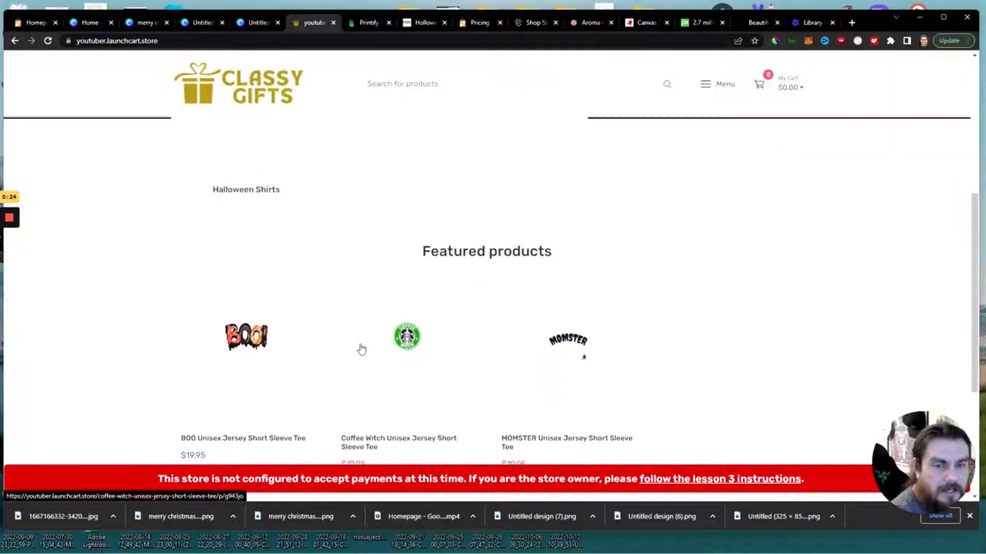
{"action": "scroll", "coordinate": [361, 348], "scroll_direction": "up", "scroll_amount": 3}
{"action": "scroll", "coordinate": [312, 262], "scroll_direction": "down", "scroll_amount": 3}
{"action": "scroll", "coordinate": [548, 372], "scroll_direction": "up", "scroll_amount": 4}
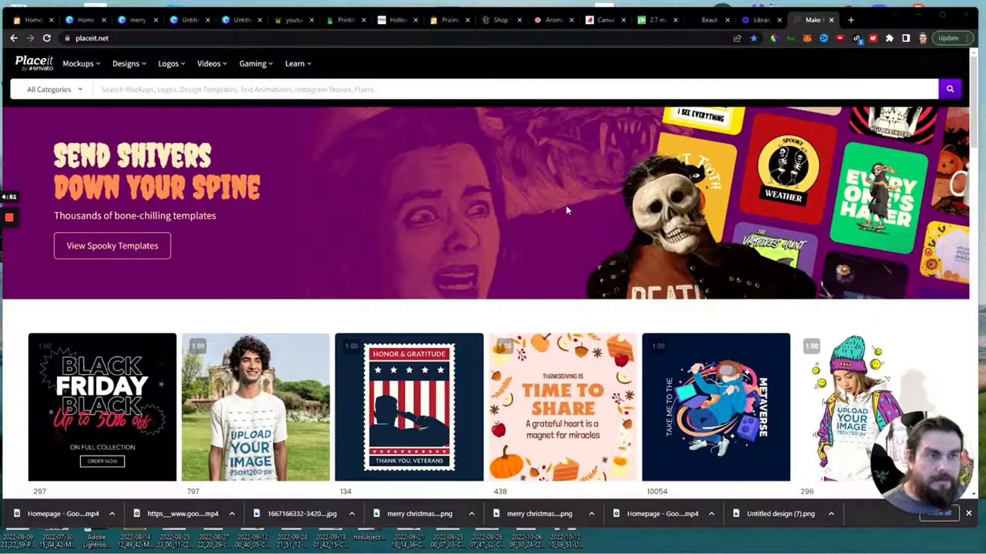
Search placeit.net for "shirt mockup" and browse the T-shirt mockup templates.
{"action": "scroll", "coordinate": [220, 89], "scroll_direction": "down", "scroll_amount": 4}
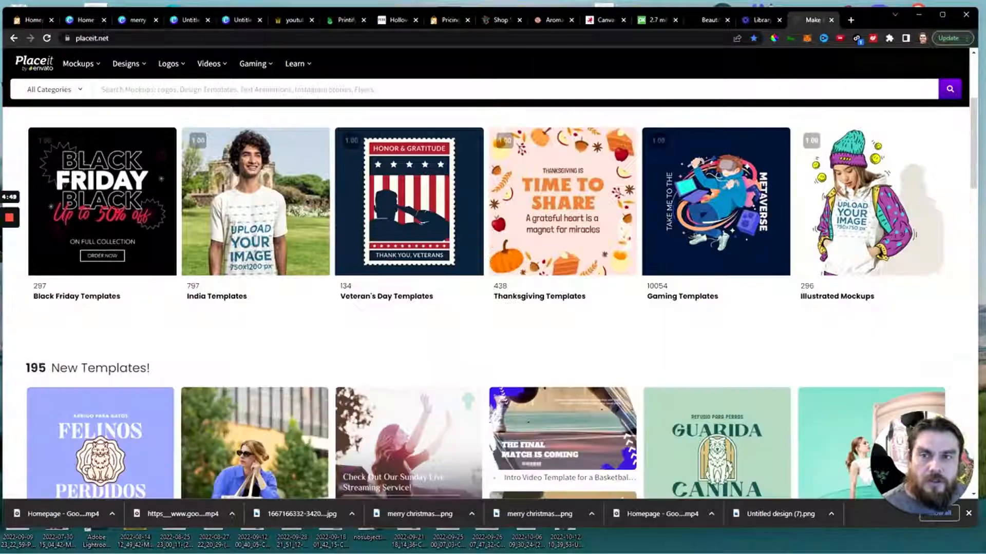
{"action": "type", "text": "shirt"}
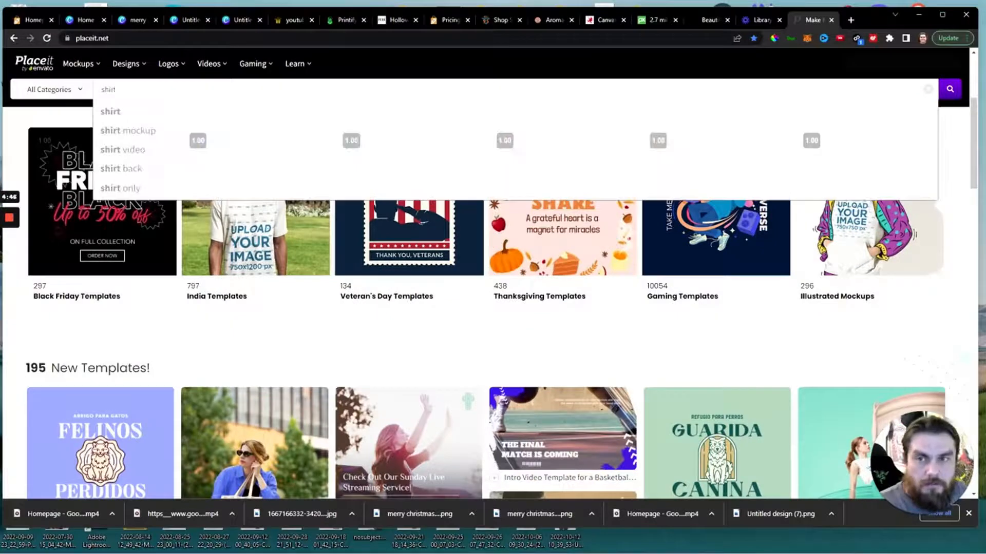
{"action": "left_click", "coordinate": [148, 134]}
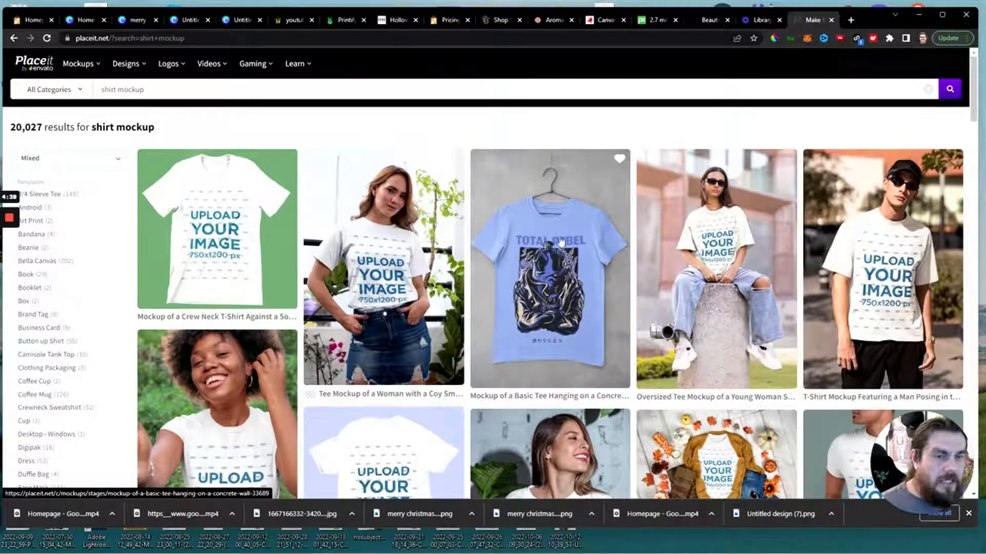
{"action": "scroll", "coordinate": [539, 367], "scroll_direction": "down", "scroll_amount": 3}
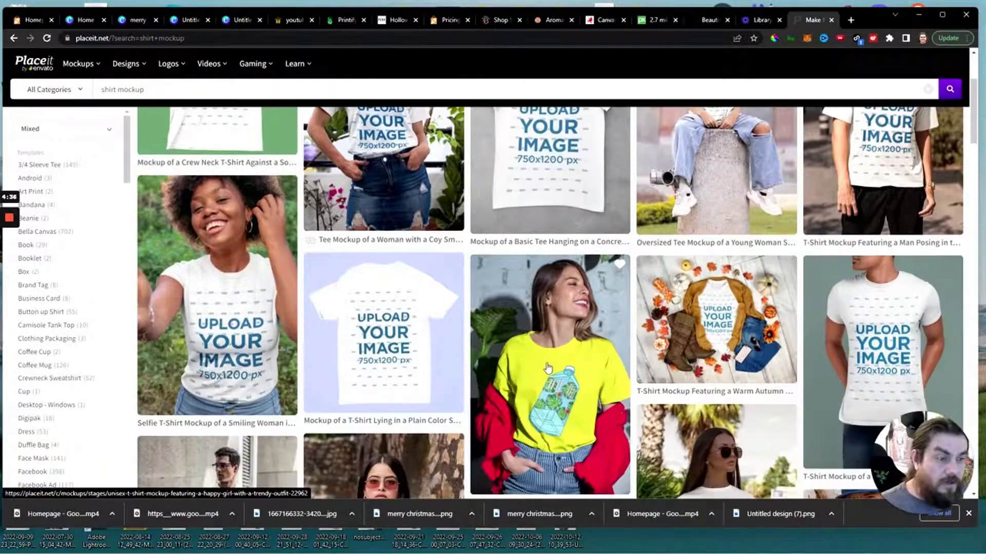
Browse the shirt mockup results and open the T-shirt mockup featuring a woman on a picnic.
{"action": "scroll", "coordinate": [547, 367], "scroll_direction": "down", "scroll_amount": 4}
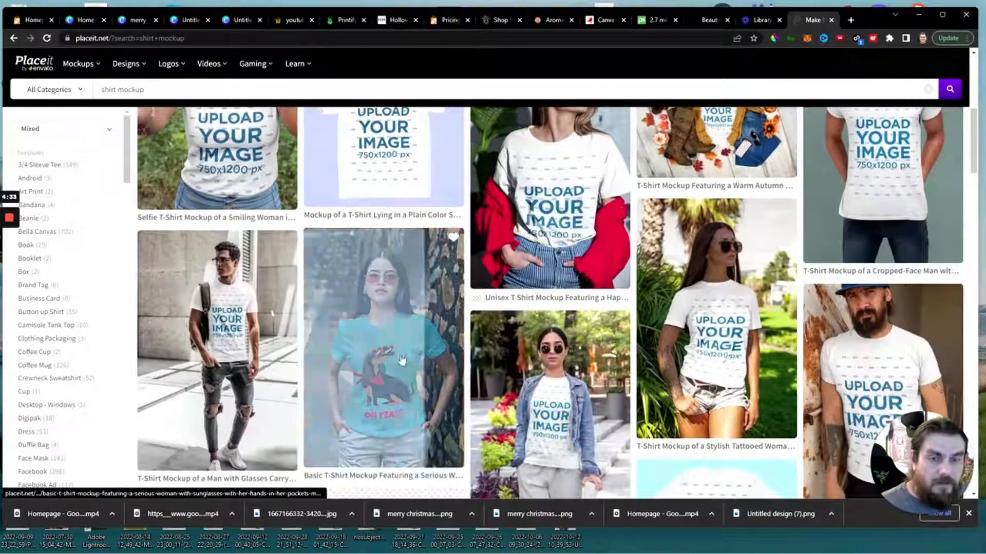
{"action": "scroll", "coordinate": [402, 360], "scroll_direction": "down", "scroll_amount": 6}
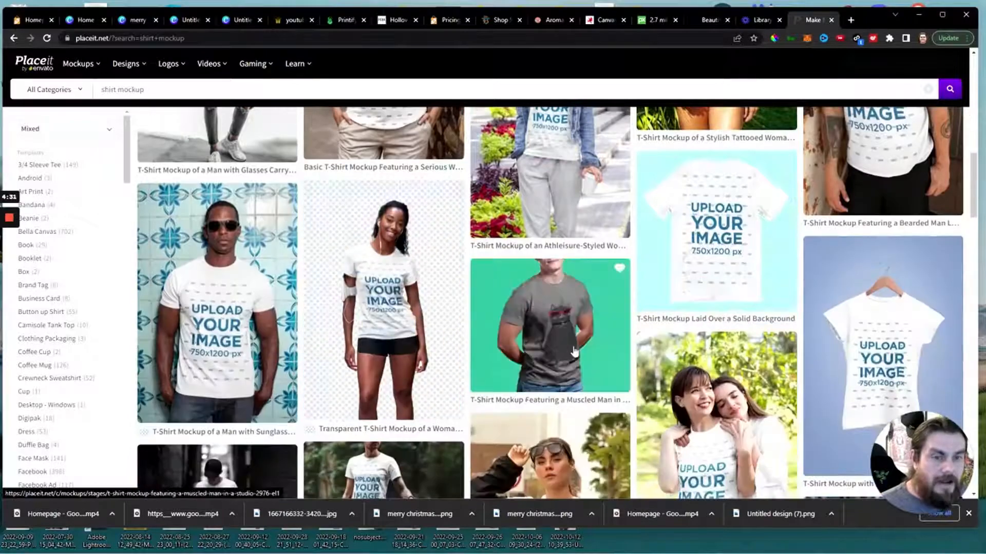
{"action": "scroll", "coordinate": [574, 352], "scroll_direction": "down", "scroll_amount": 4}
{"action": "scroll", "coordinate": [574, 352], "scroll_direction": "down", "scroll_amount": 8}
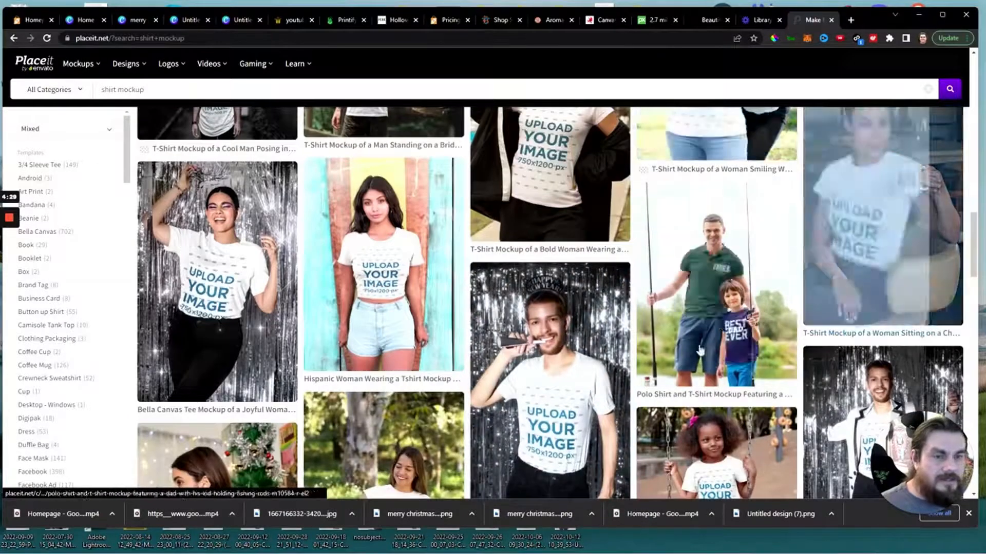
{"action": "scroll", "coordinate": [701, 351], "scroll_direction": "down", "scroll_amount": 4}
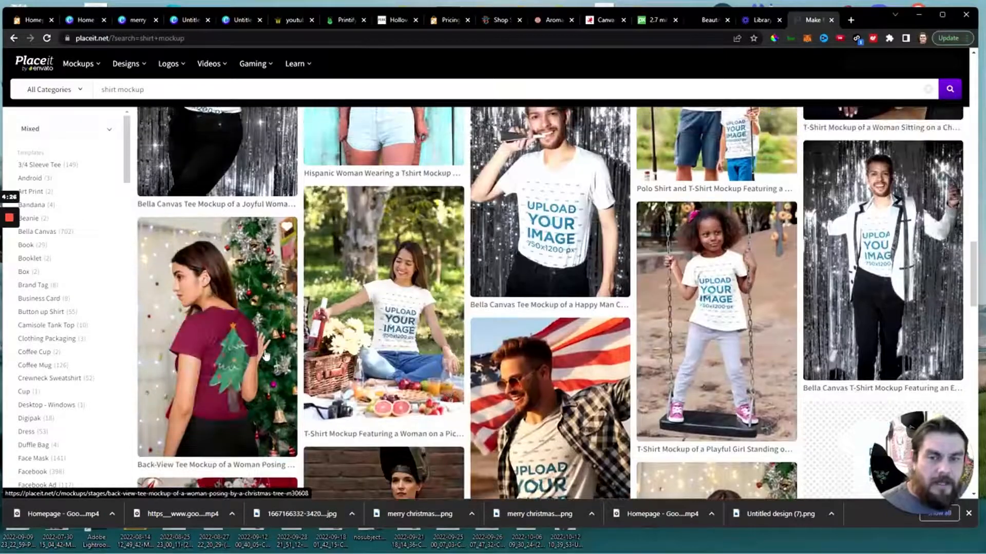
{"action": "scroll", "coordinate": [226, 341], "scroll_direction": "up", "scroll_amount": 4}
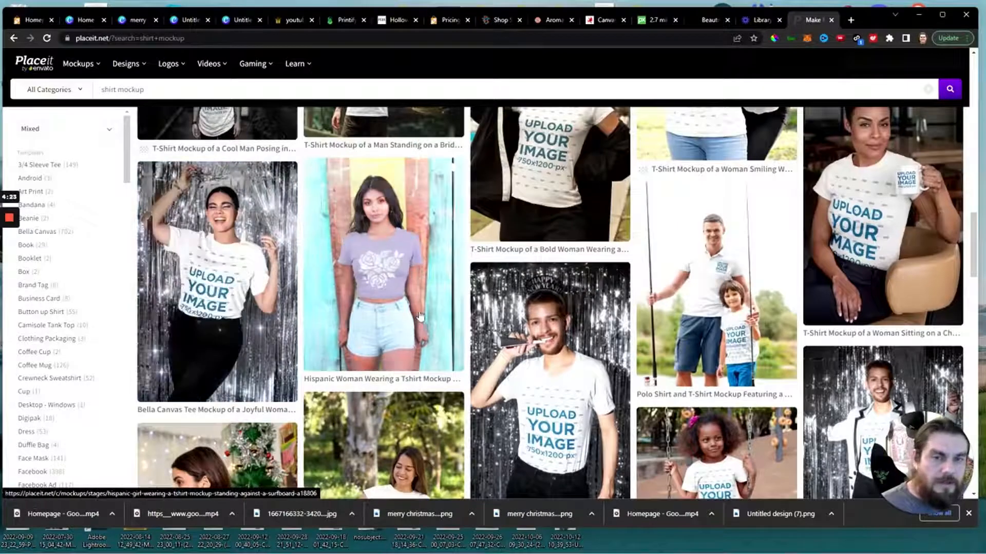
{"action": "scroll", "coordinate": [420, 316], "scroll_direction": "down", "scroll_amount": 4}
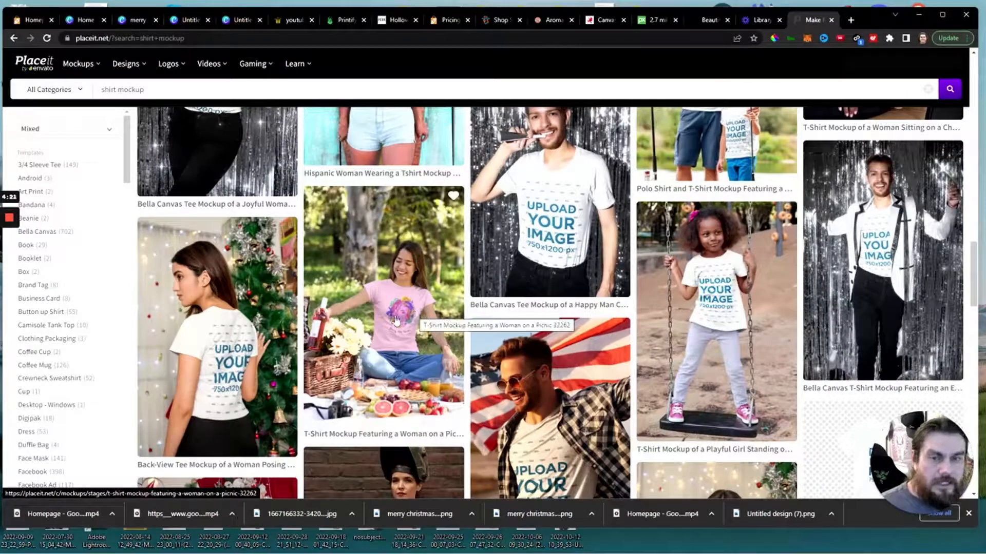
{"action": "left_click", "coordinate": [395, 321]}
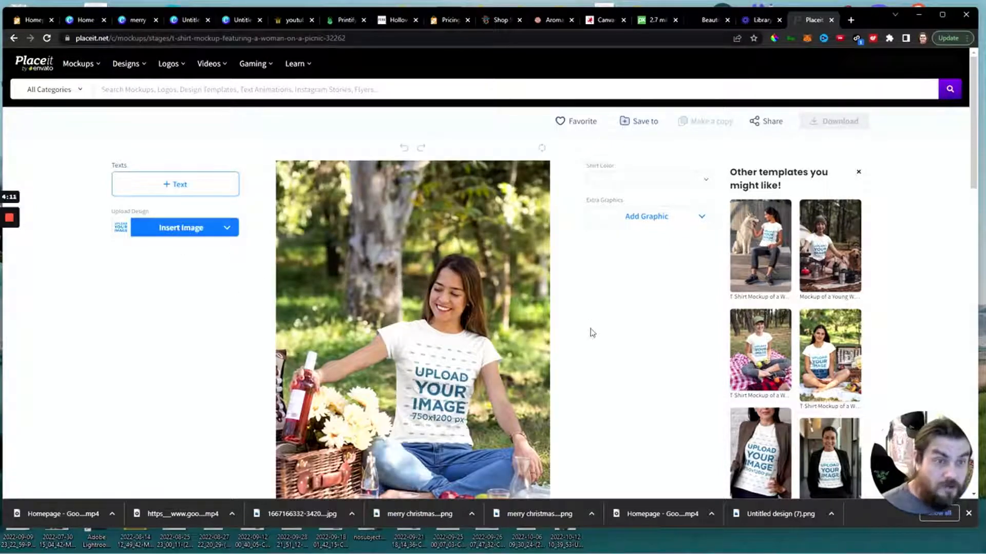
Insert the recently uploaded BOO! design on the shirt, moved up within the crop area, and download the finished mockup.
{"action": "scroll", "coordinate": [592, 332], "scroll_direction": "down", "scroll_amount": 1}
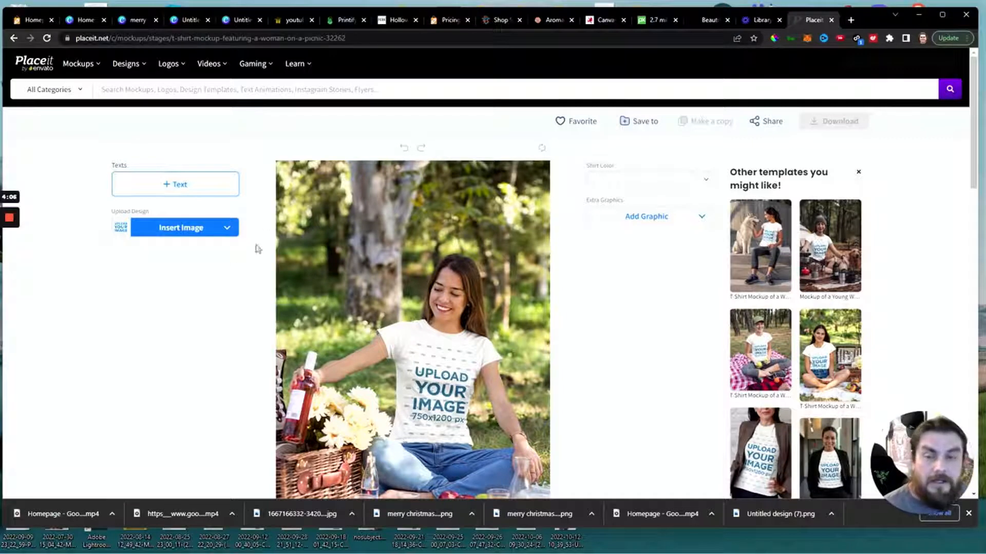
{"action": "left_click", "coordinate": [180, 233]}
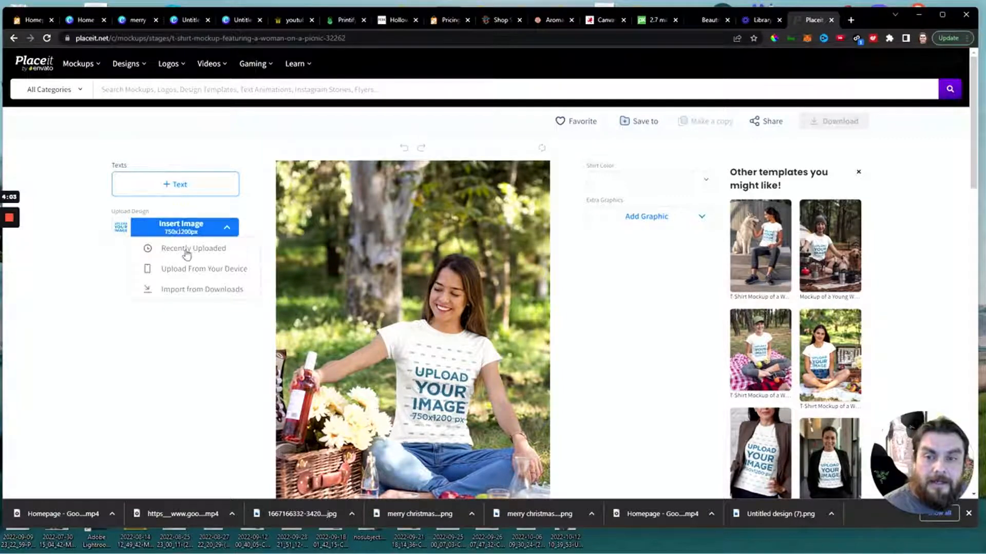
{"action": "left_click", "coordinate": [186, 250]}
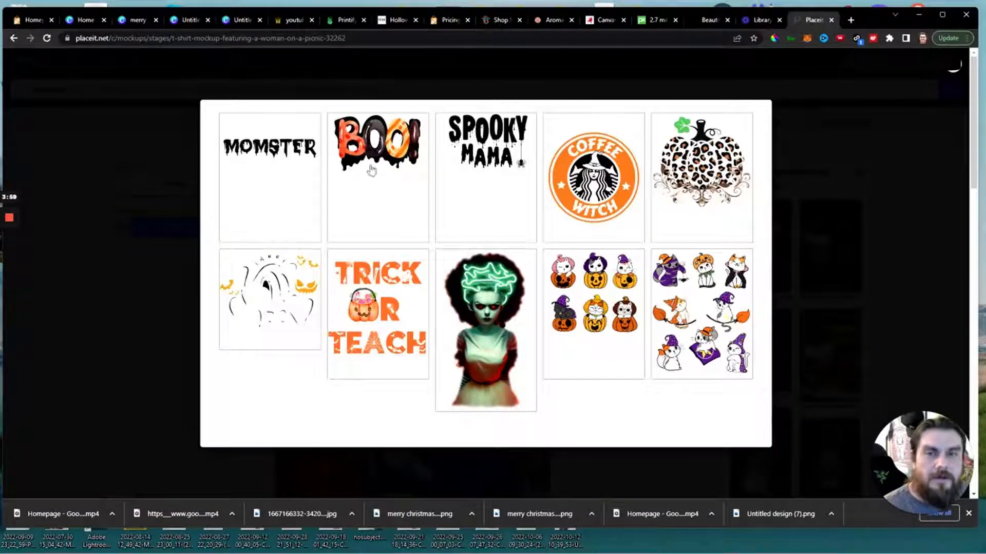
{"action": "left_click", "coordinate": [371, 161]}
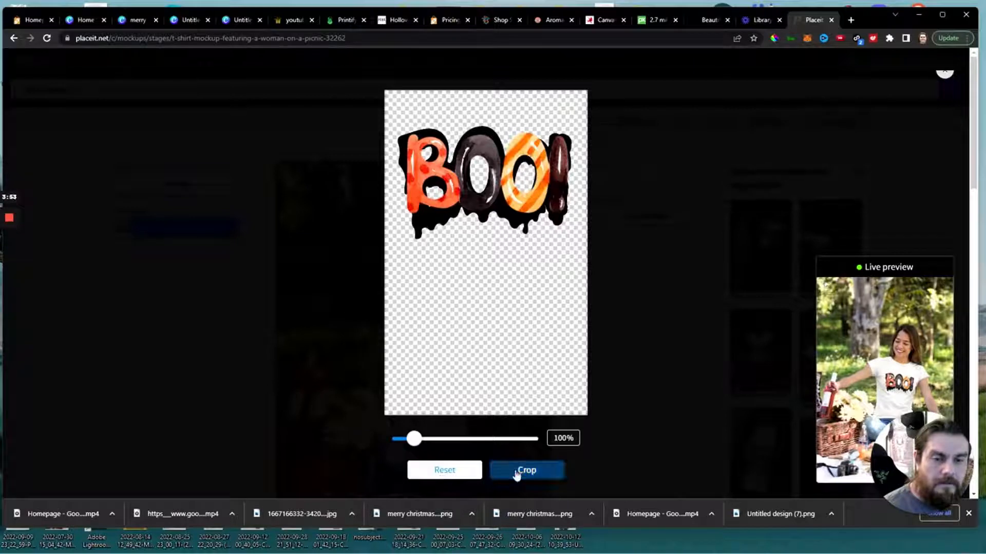
{"action": "left_click_drag", "start_coordinate": [475, 163], "coordinate": [483, 138]}
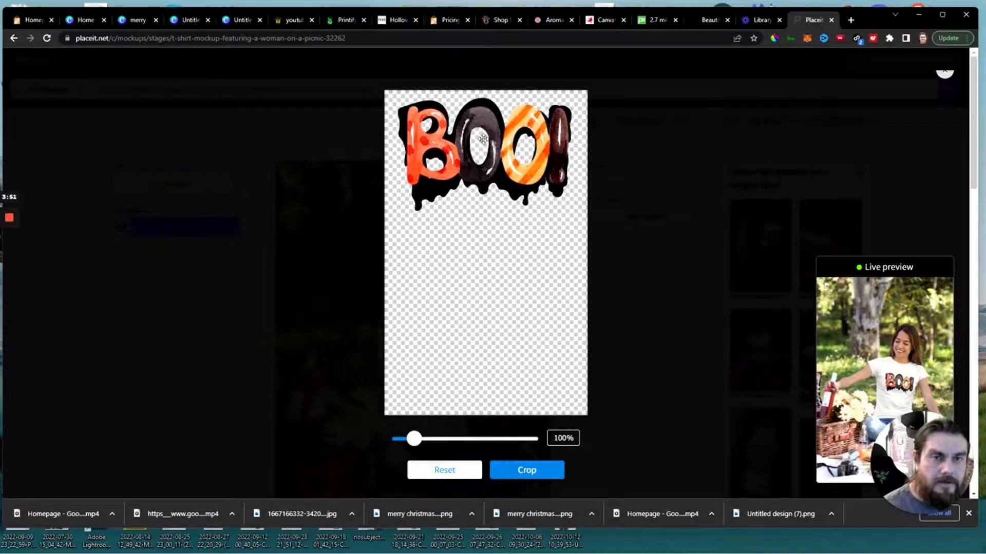
{"action": "left_click", "coordinate": [507, 472]}
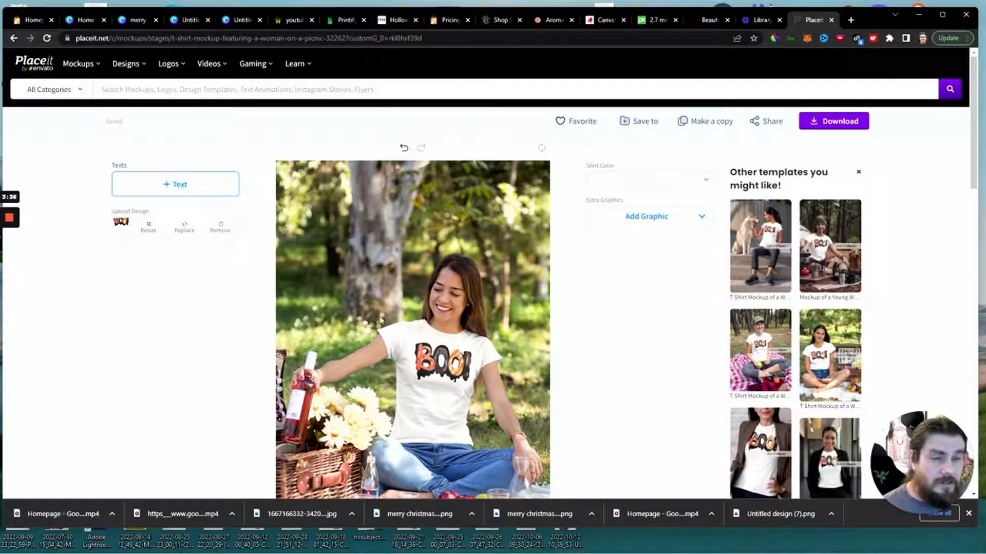
{"action": "left_click", "coordinate": [832, 126]}
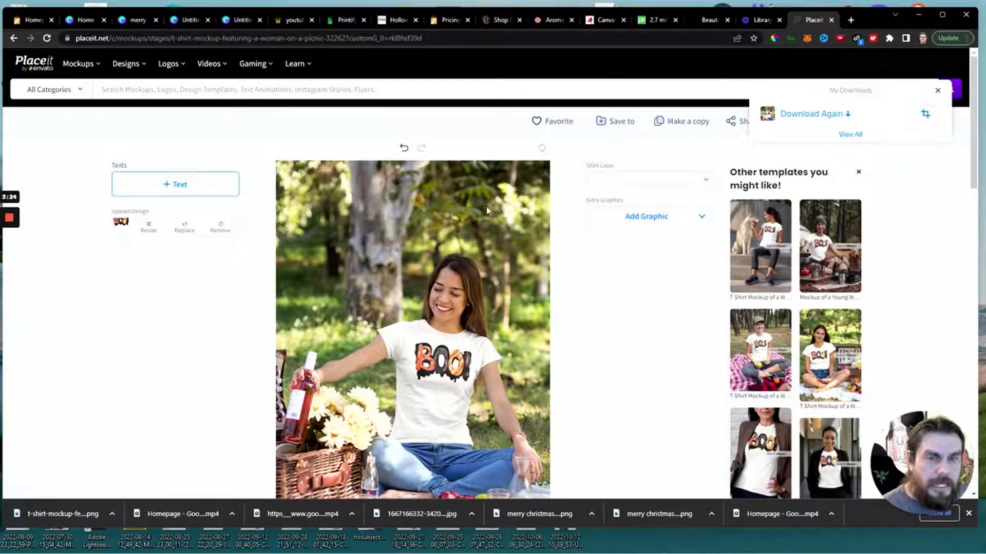
{"action": "scroll", "coordinate": [586, 305], "scroll_direction": "down", "scroll_amount": 1}
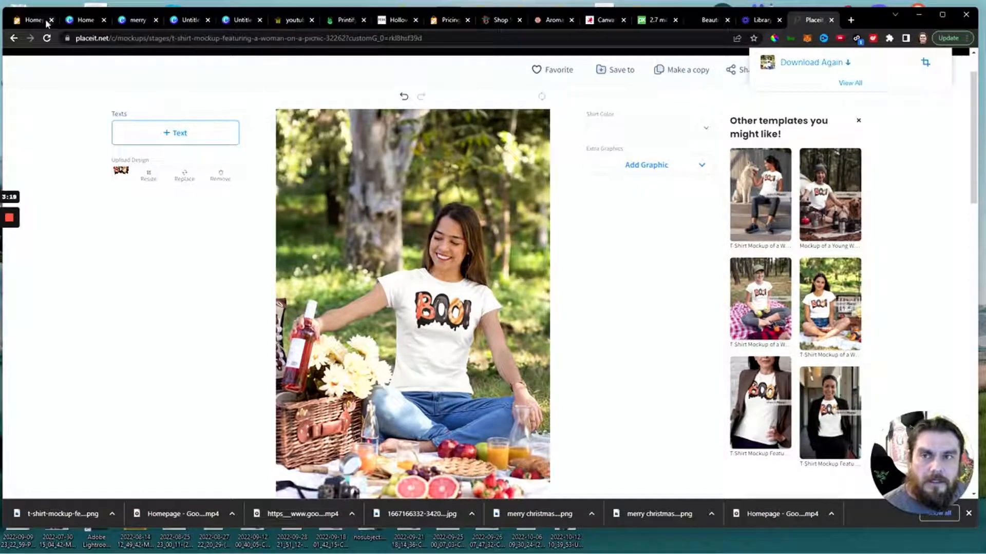
Switch to the Launch Cart theme editor and choose t-shirt-mockup-featuring-a-woman-on-a-picnic-32262.png as the Halloween Shirts top category image.
{"action": "left_click", "coordinate": [30, 19]}
{"action": "scroll", "coordinate": [418, 326], "scroll_direction": "down", "scroll_amount": 5}
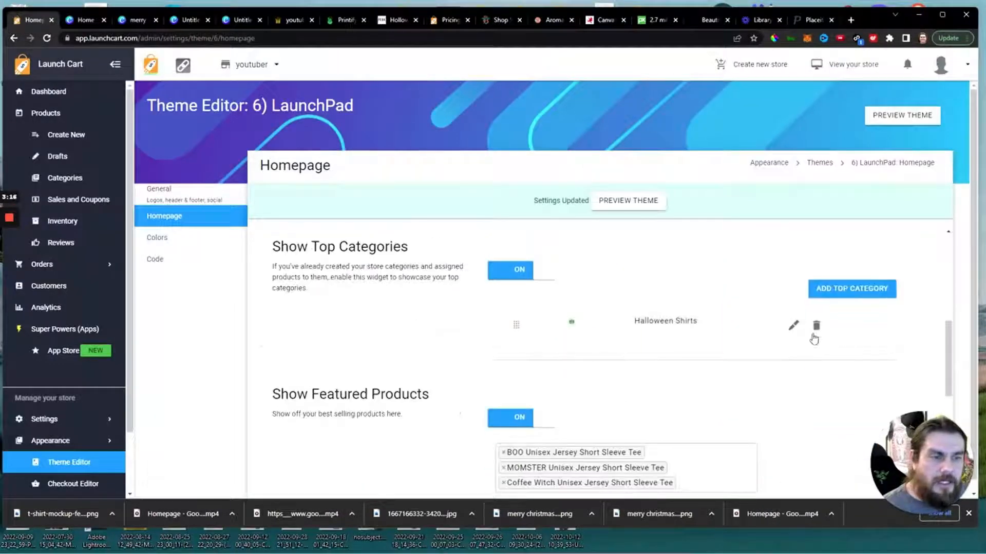
{"action": "left_click", "coordinate": [793, 325]}
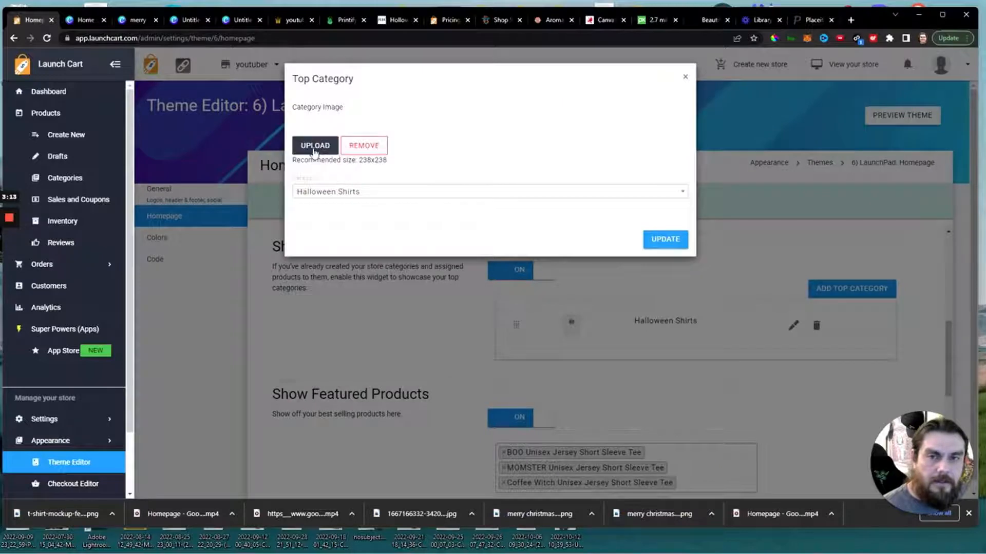
{"action": "left_click", "coordinate": [313, 149]}
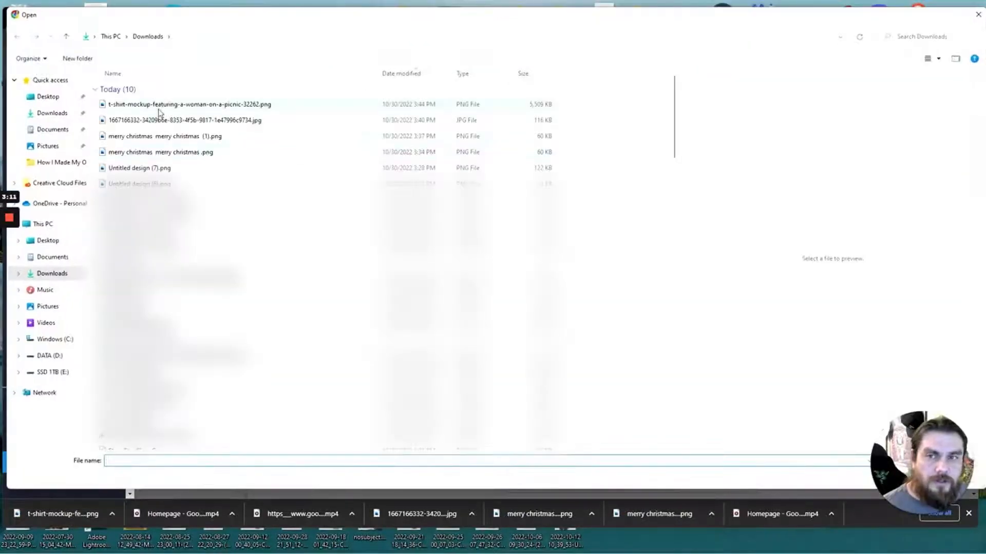
{"action": "left_click", "coordinate": [159, 105]}
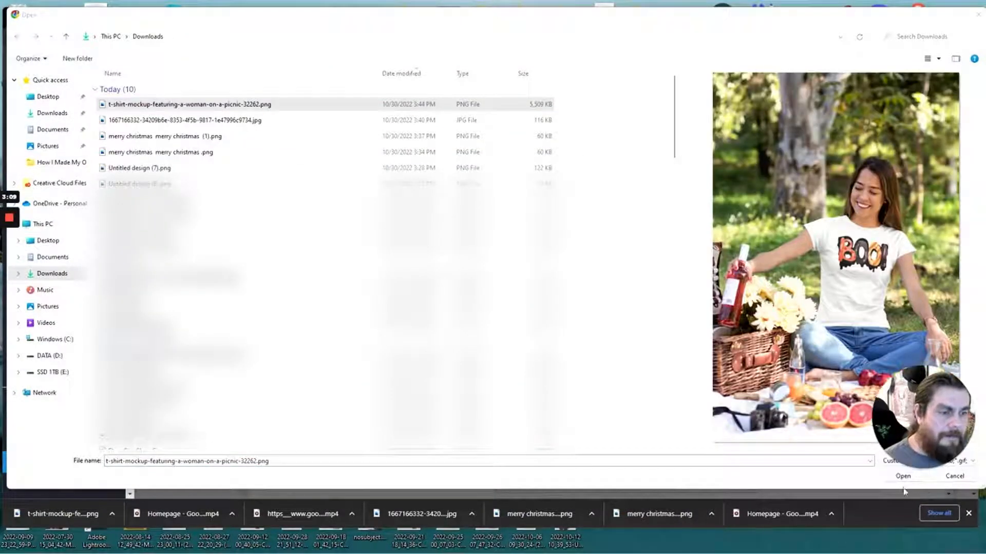
{"action": "left_click", "coordinate": [901, 474]}
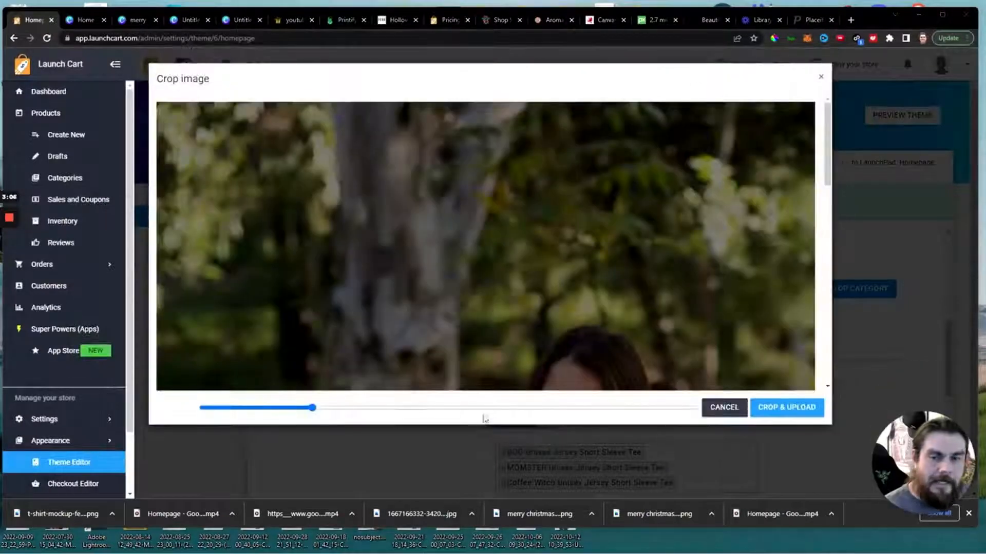
Zoom out the category image, frame the woman's face and BOO! shirt in the crop square, and upload the crop.
{"action": "scroll", "coordinate": [454, 333], "scroll_direction": "down", "scroll_amount": 5}
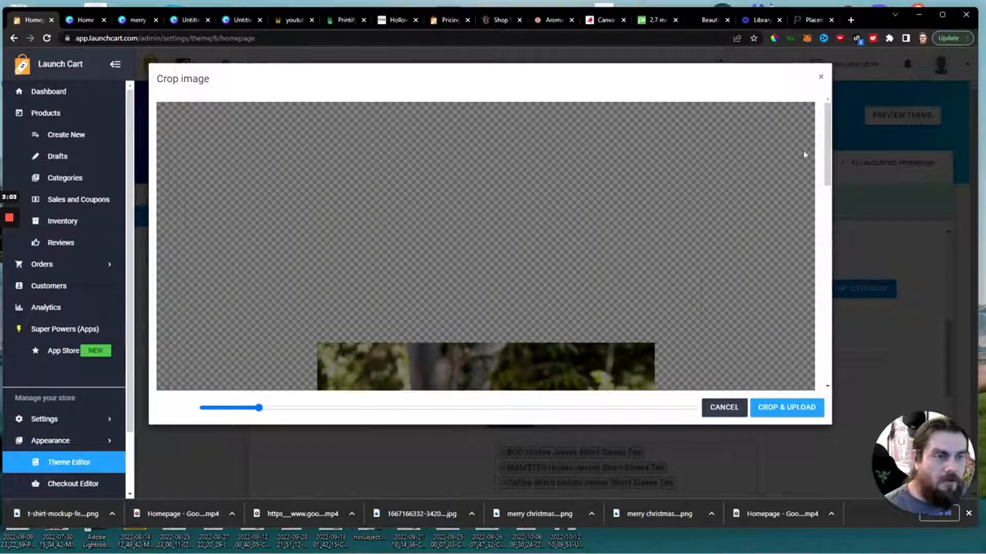
{"action": "left_click_drag", "start_coordinate": [827, 181], "coordinate": [827, 267]}
{"action": "mouse_move", "coordinate": [259, 410]}
{"action": "left_mouse_down"}
{"action": "mouse_move", "coordinate": [207, 418]}
{"action": "mouse_move", "coordinate": [244, 414]}
{"action": "left_mouse_up"}
{"action": "left_click_drag", "start_coordinate": [497, 315], "coordinate": [522, 281]}
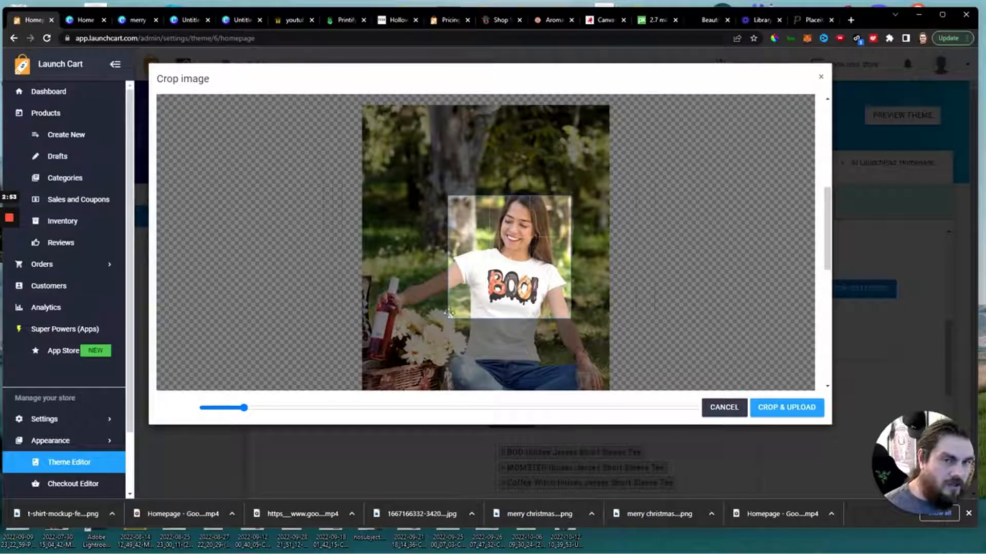
{"action": "left_click_drag", "start_coordinate": [243, 408], "coordinate": [239, 411]}
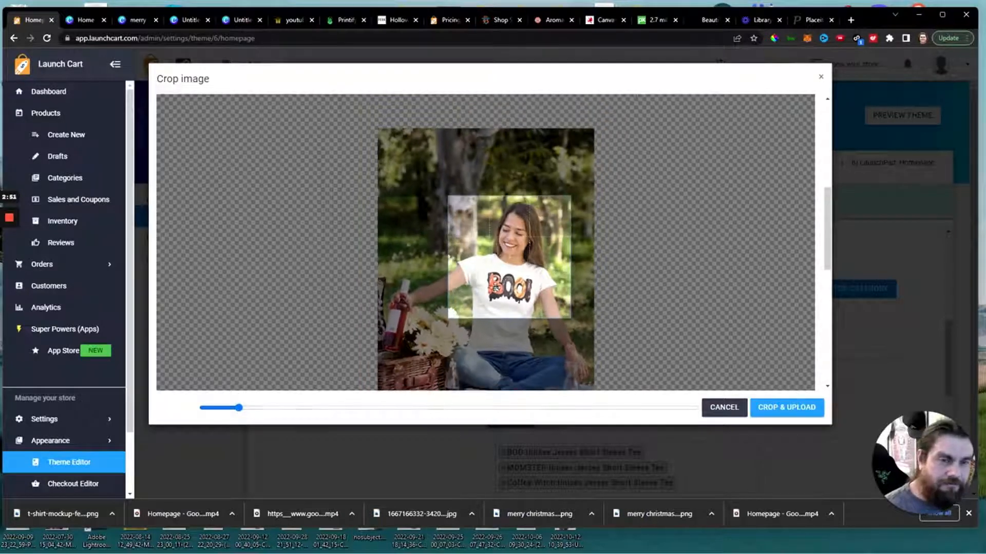
{"action": "left_click_drag", "start_coordinate": [495, 289], "coordinate": [489, 290]}
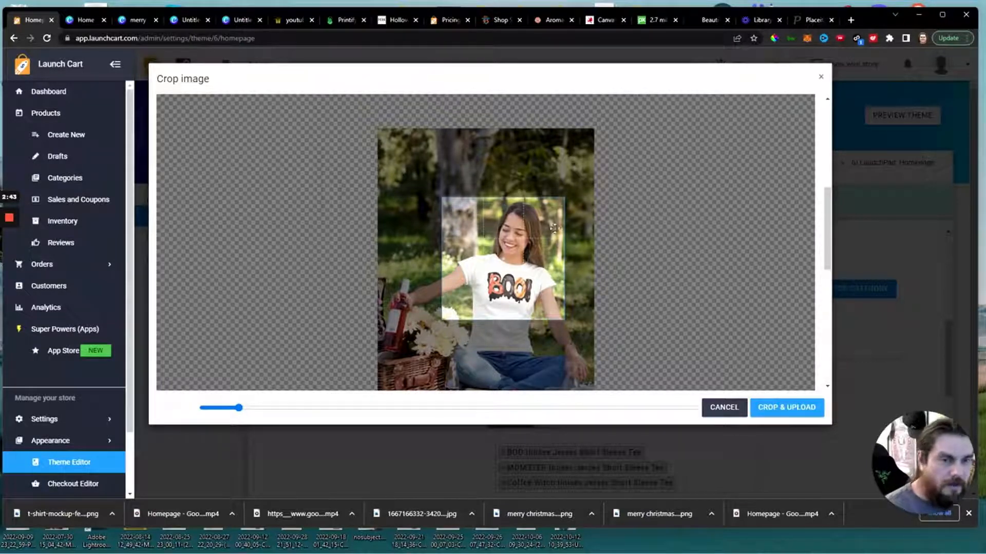
{"action": "left_click_drag", "start_coordinate": [238, 409], "coordinate": [241, 409]}
{"action": "left_click_drag", "start_coordinate": [484, 287], "coordinate": [489, 281]}
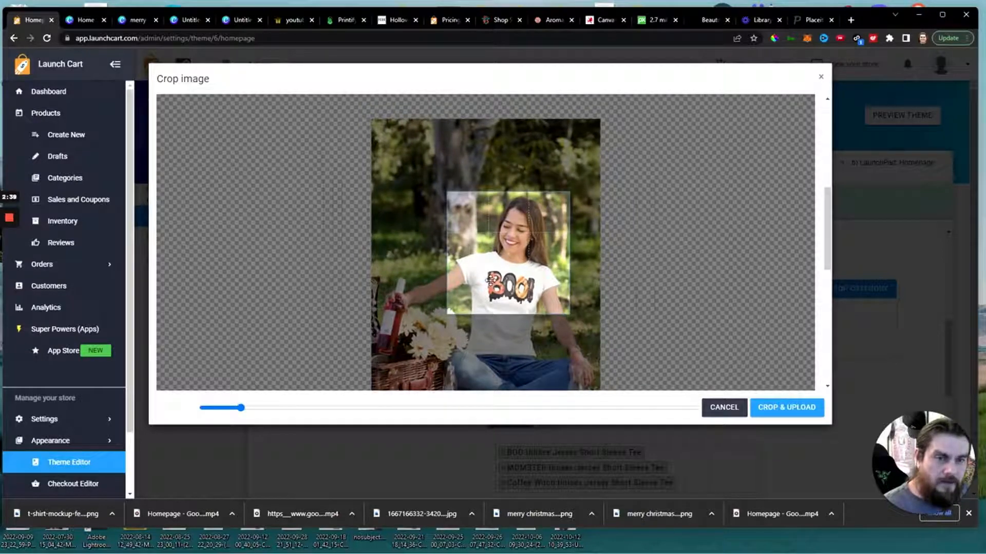
{"action": "left_click", "coordinate": [792, 409]}
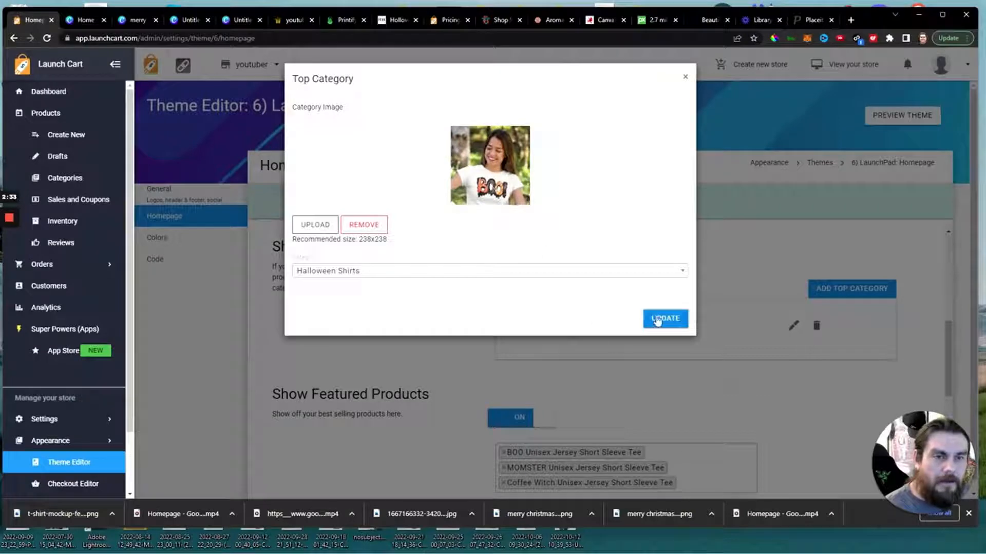
Update the Halloween Shirts top category with the new image and save the homepage settings.
{"action": "left_click", "coordinate": [662, 322]}
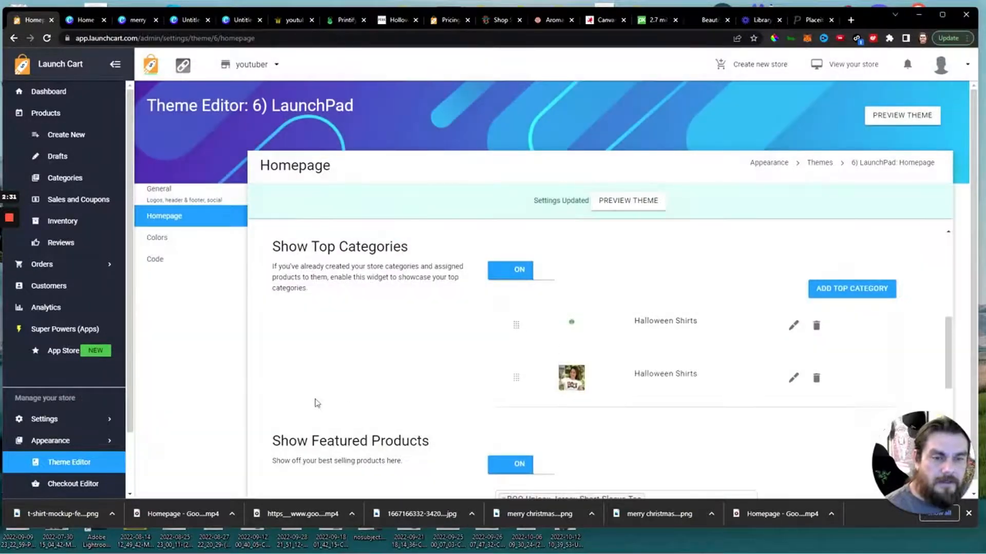
{"action": "scroll", "coordinate": [317, 403], "scroll_direction": "down", "scroll_amount": 10}
{"action": "left_click", "coordinate": [296, 468]}
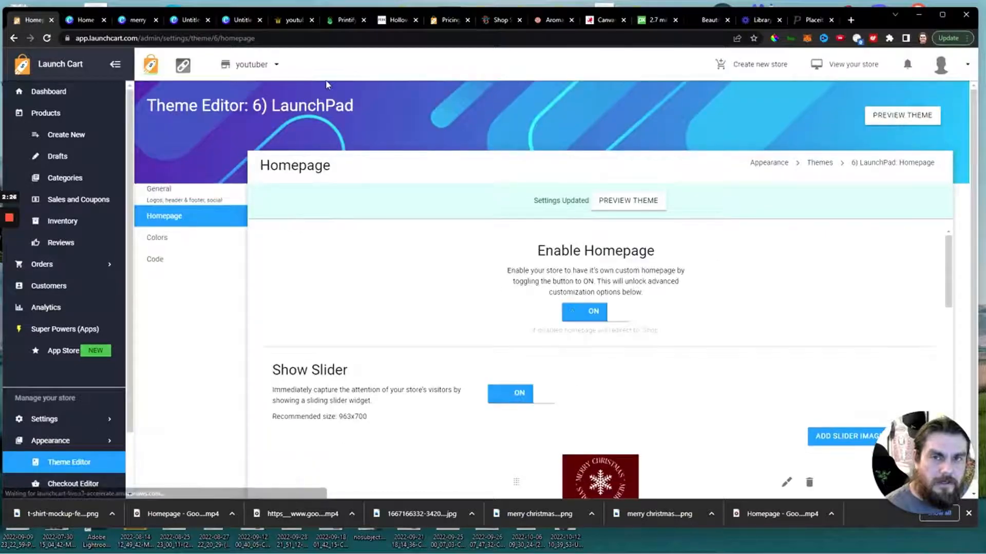
Return to the Placeit mockup page and search the templates for "videos".
{"action": "left_click", "coordinate": [813, 21]}
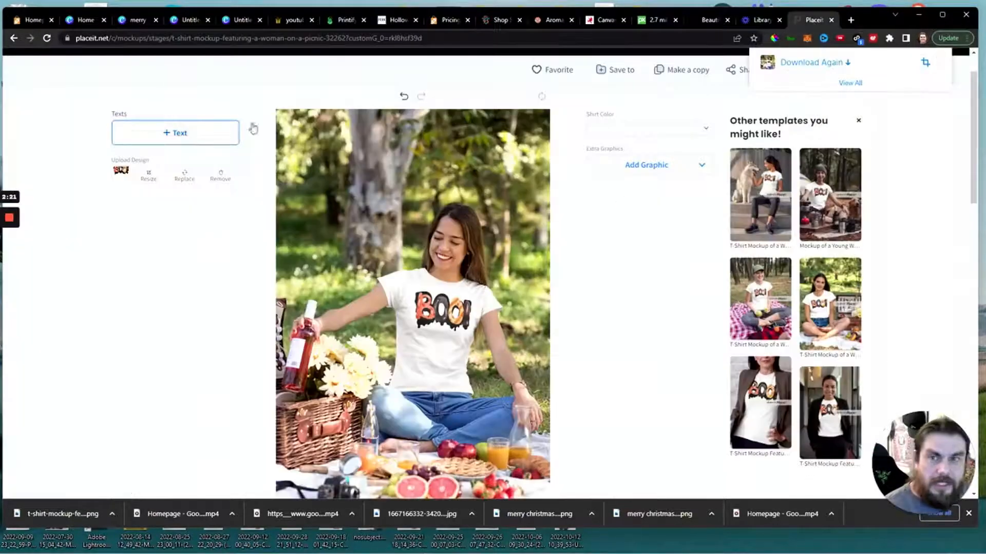
{"action": "scroll", "coordinate": [563, 308], "scroll_direction": "up", "scroll_amount": 1}
{"action": "left_click", "coordinate": [239, 89]}
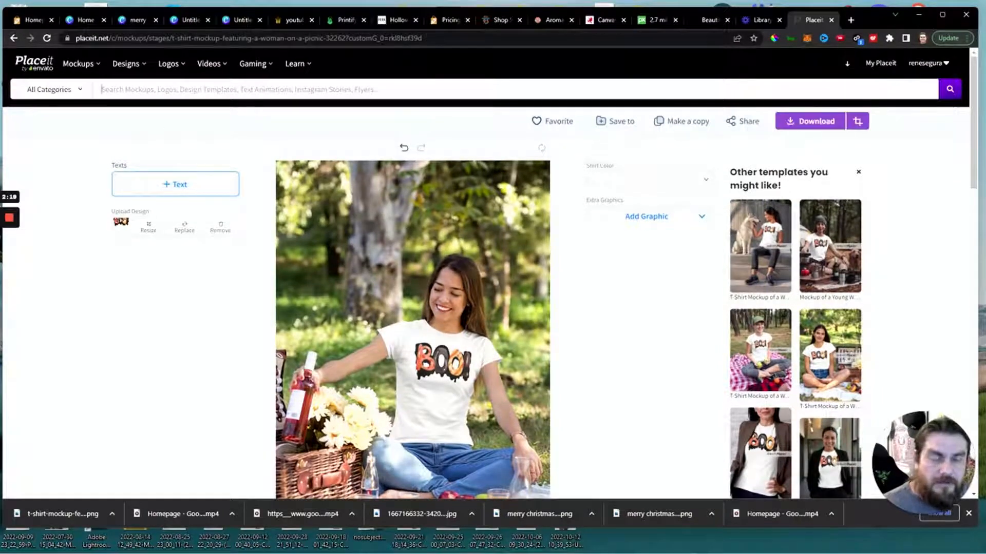
{"action": "type", "text": "vido"}
{"action": "type", "text": "os"}
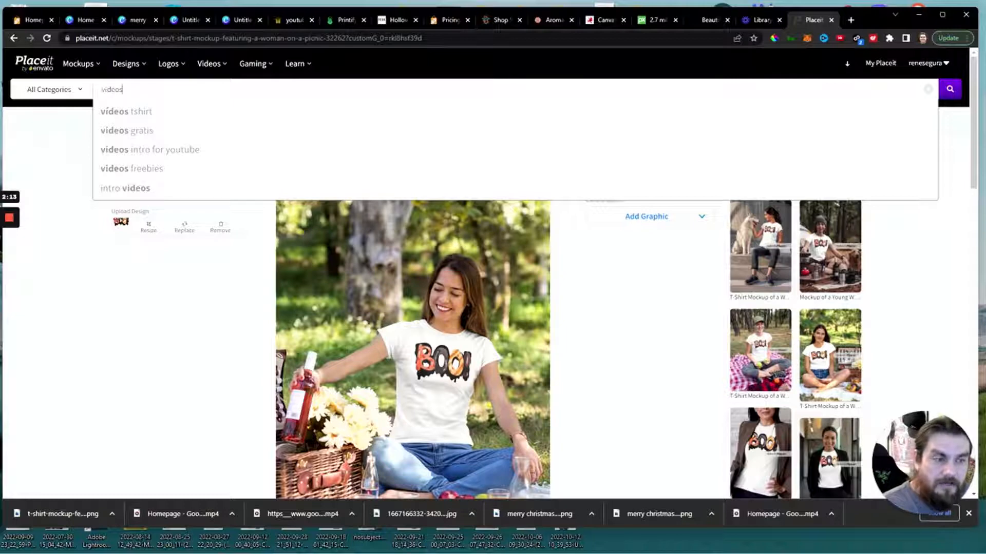
{"action": "key", "text": "Return"}
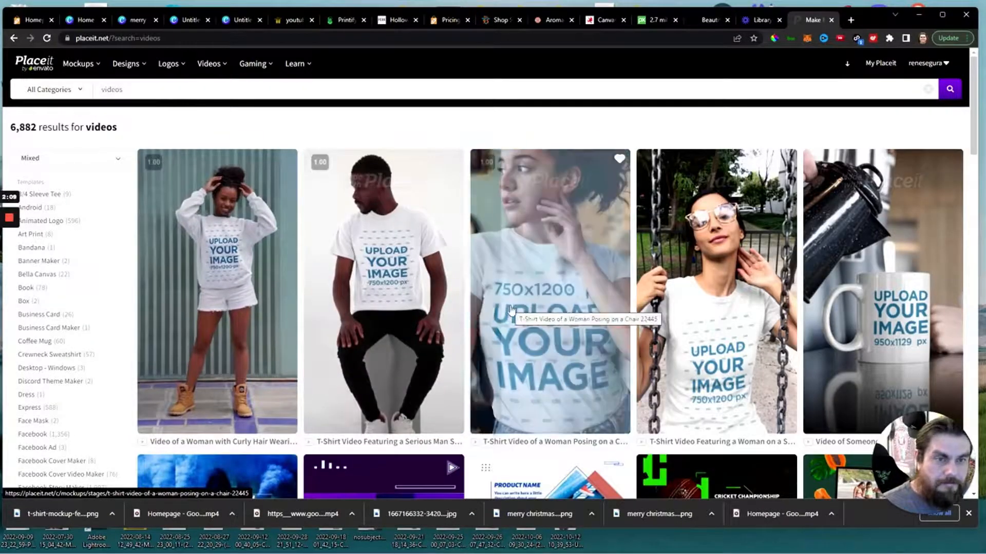
Look through the video templates and open the T-shirt video of a woman posing on a chair.
{"action": "scroll", "coordinate": [549, 334], "scroll_direction": "down", "scroll_amount": 3}
{"action": "scroll", "coordinate": [565, 245], "scroll_direction": "up", "scroll_amount": 2}
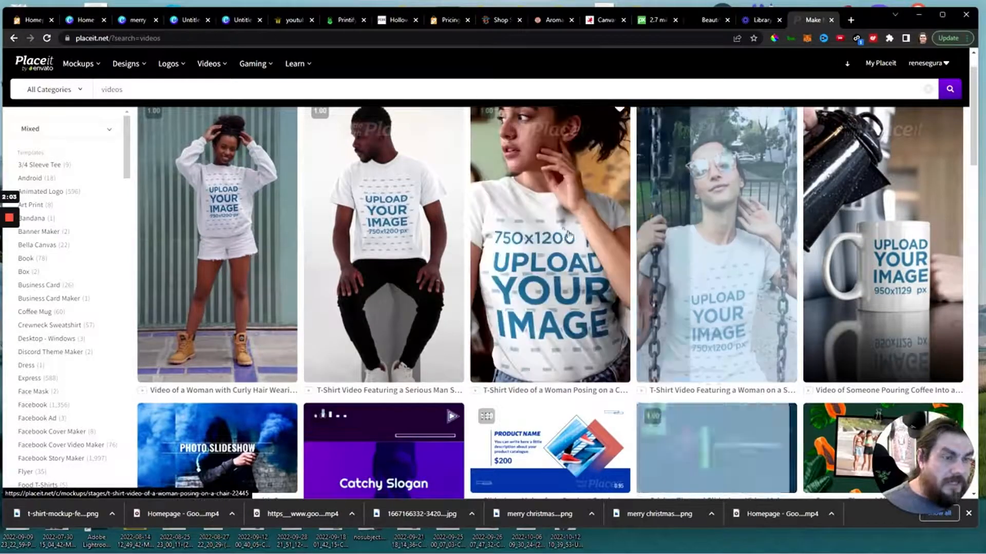
{"action": "scroll", "coordinate": [563, 257], "scroll_direction": "up", "scroll_amount": 1}
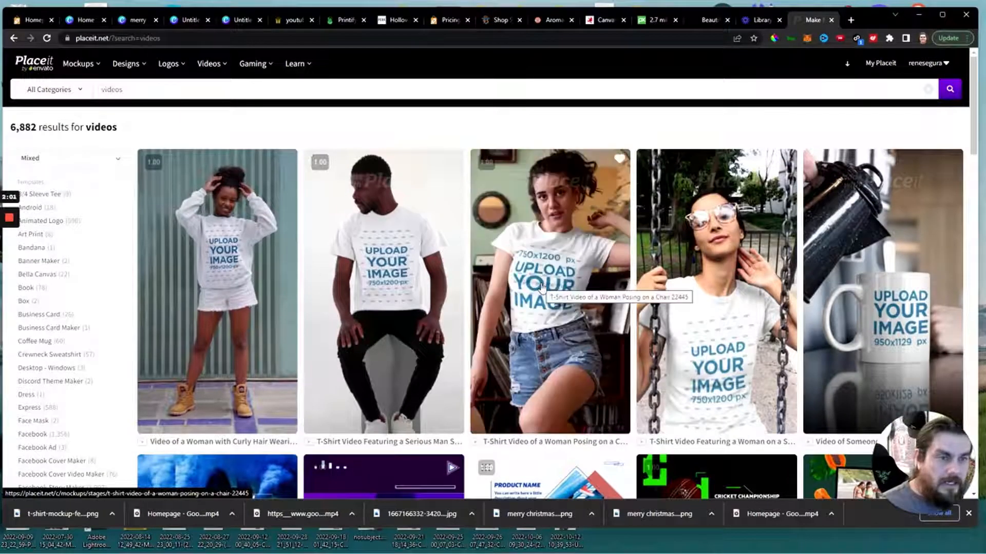
{"action": "left_click", "coordinate": [541, 287]}
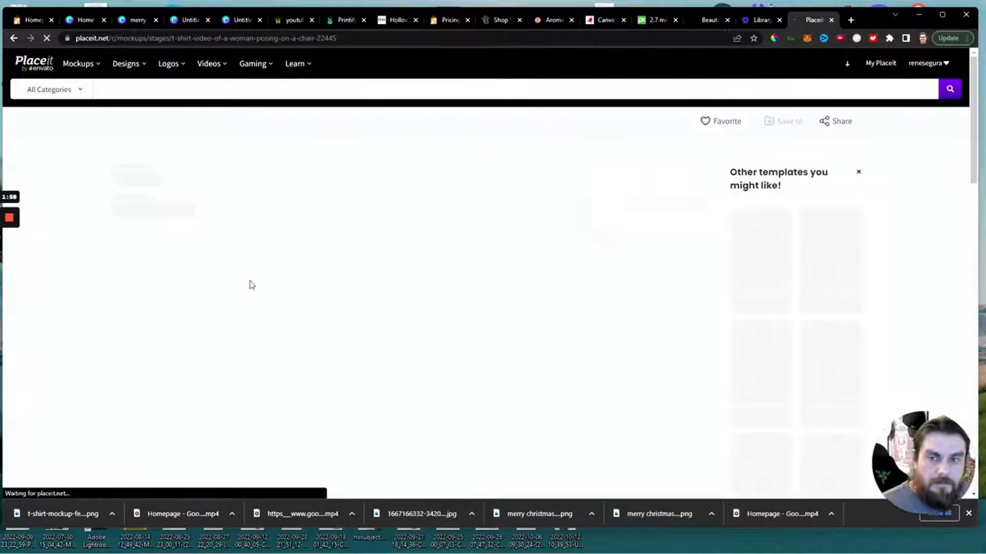
Insert the recently uploaded leopard-print pumpkin image into the T-shirt video, shrink it near the top of the print area, and apply the crop.
{"action": "left_click", "coordinate": [191, 179]}
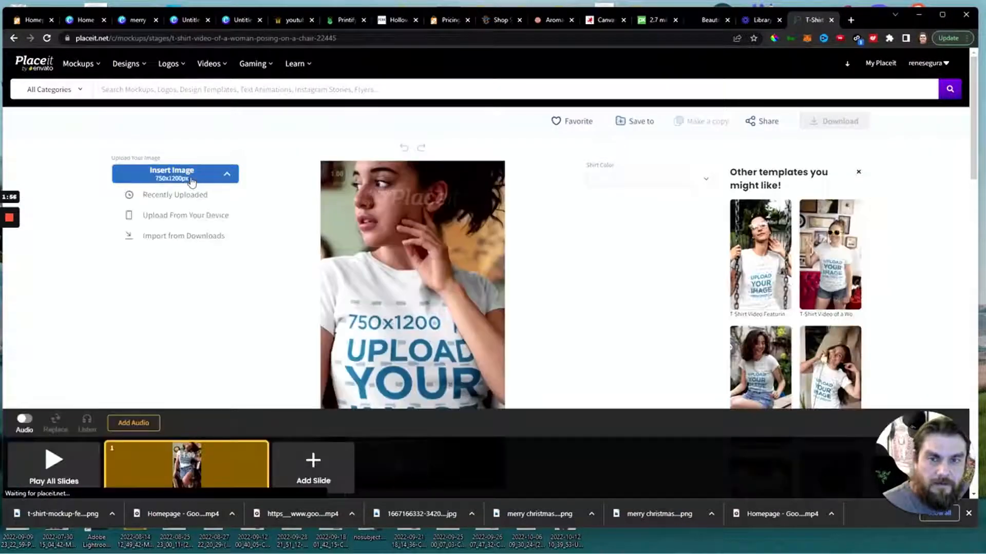
{"action": "left_click", "coordinate": [175, 198]}
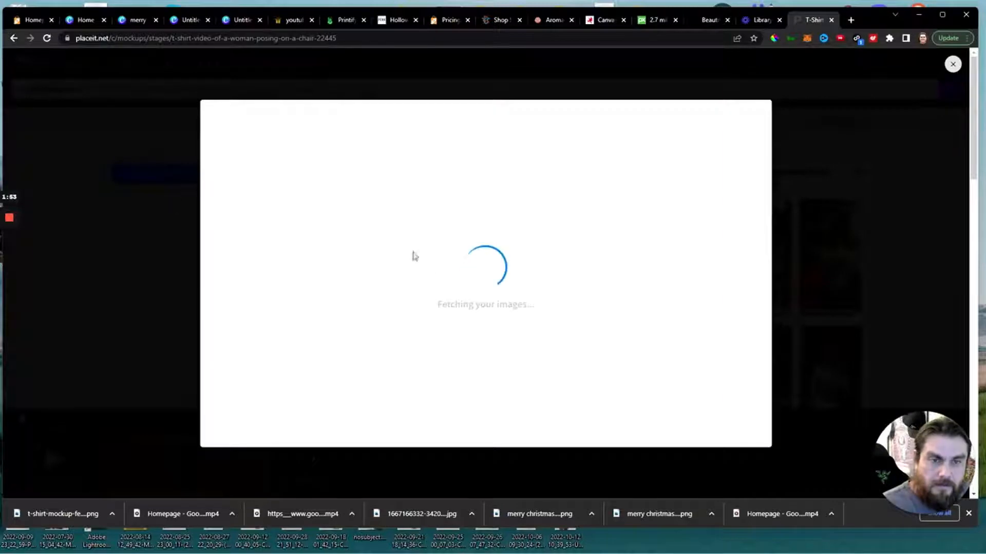
{"action": "left_click", "coordinate": [681, 182]}
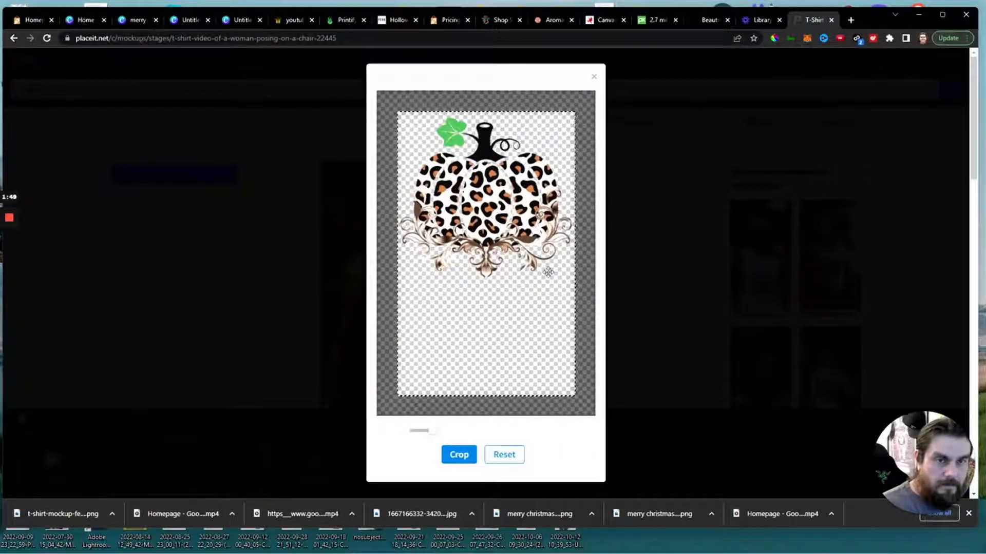
{"action": "left_click_drag", "start_coordinate": [423, 435], "coordinate": [419, 433]}
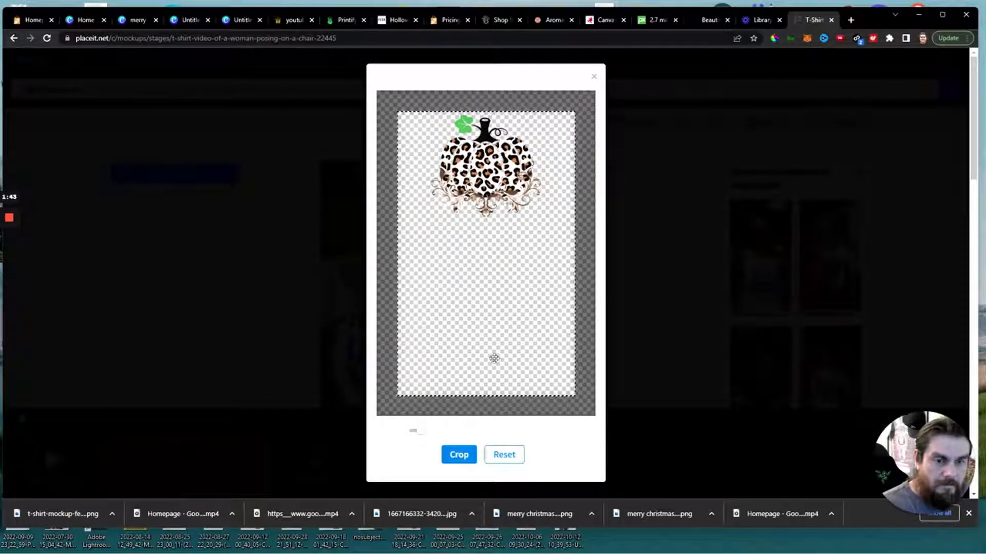
{"action": "left_click", "coordinate": [466, 454]}
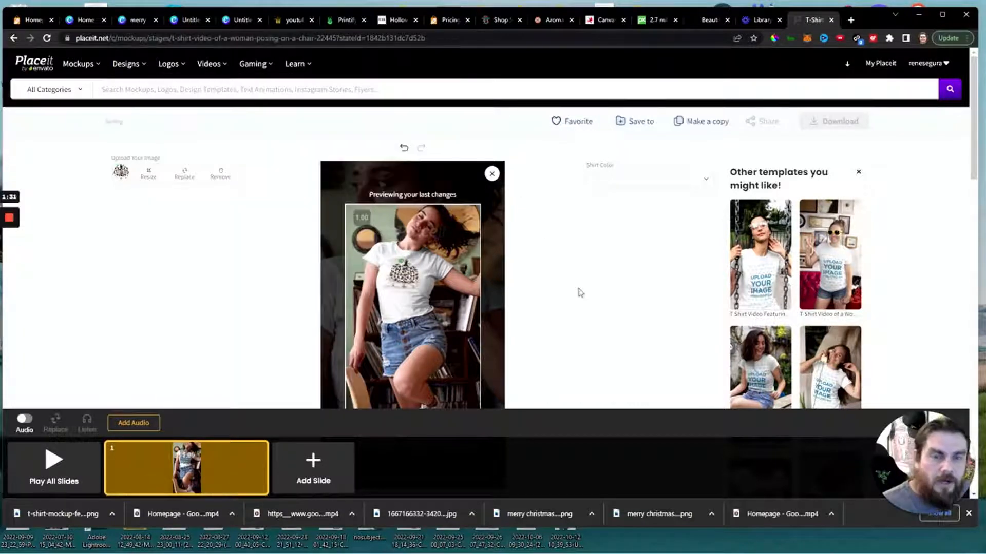
Check the storefront's featured products, add Trick Or Teach Unisex Jersey Short Sleeve Tee to them in the Launch Cart homepage settings, and save.
{"action": "left_click", "coordinate": [286, 22]}
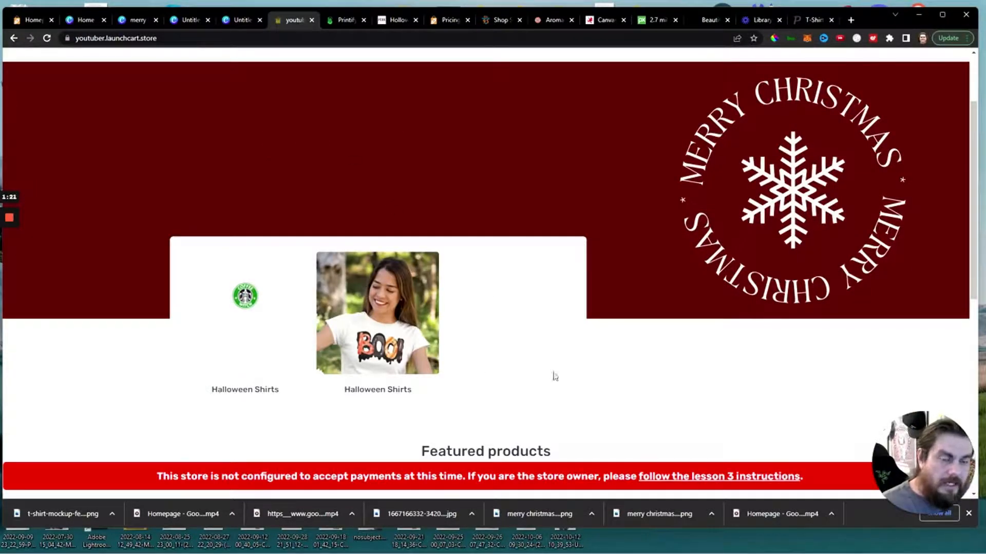
{"action": "scroll", "coordinate": [510, 308], "scroll_direction": "down", "scroll_amount": 8}
{"action": "scroll", "coordinate": [576, 319], "scroll_direction": "up", "scroll_amount": 4}
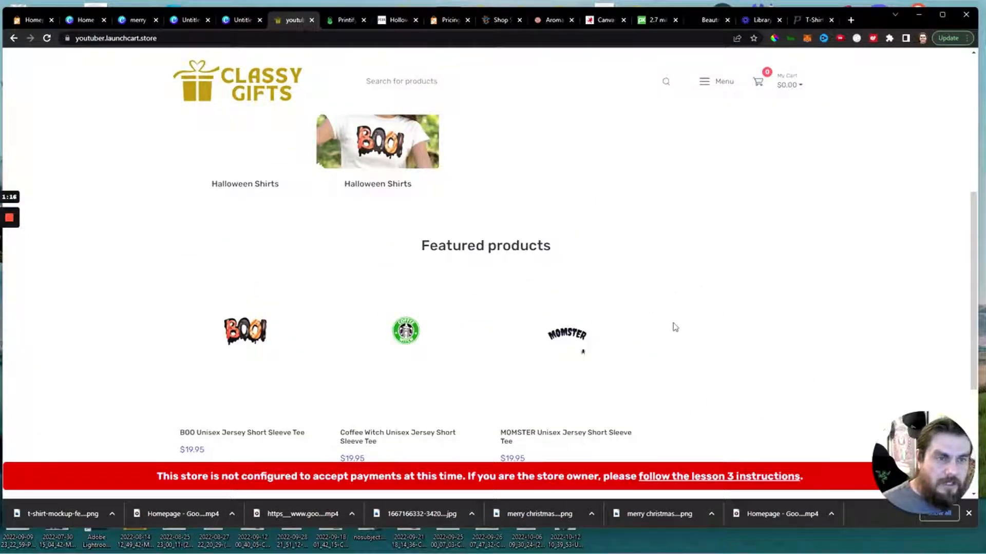
{"action": "scroll", "coordinate": [675, 327], "scroll_direction": "up", "scroll_amount": 4}
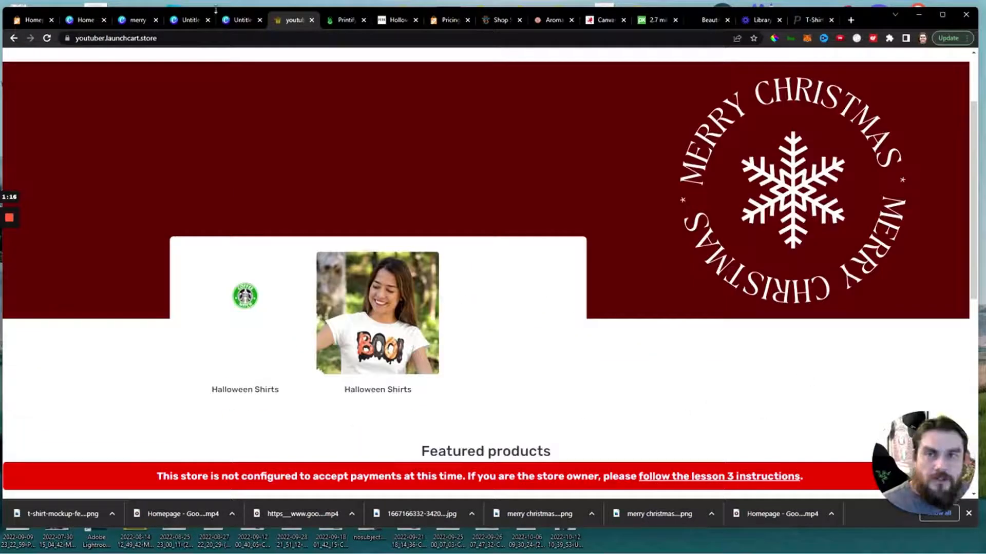
{"action": "left_click", "coordinate": [19, 21]}
{"action": "scroll", "coordinate": [667, 319], "scroll_direction": "down", "scroll_amount": 6}
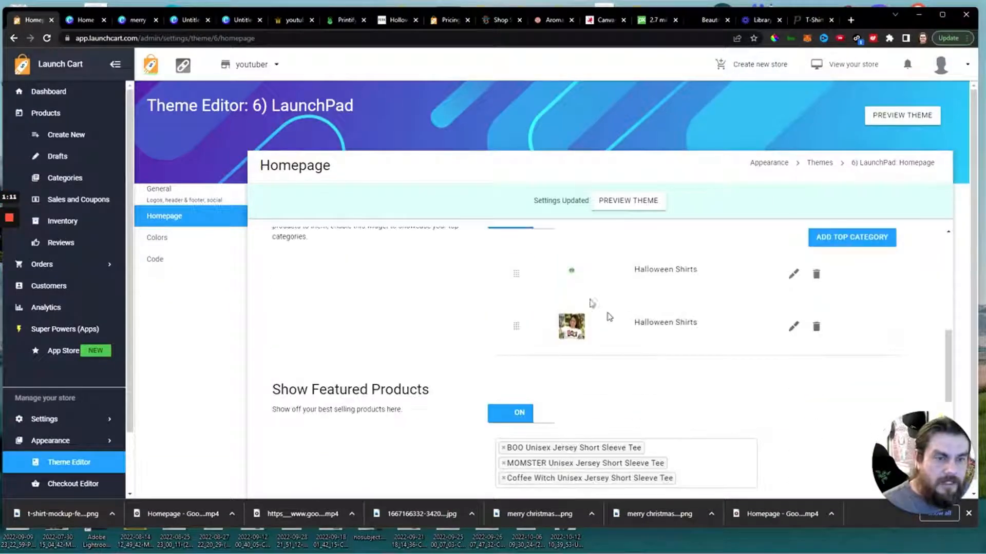
{"action": "scroll", "coordinate": [682, 418], "scroll_direction": "down", "scroll_amount": 2}
{"action": "left_click", "coordinate": [688, 375]}
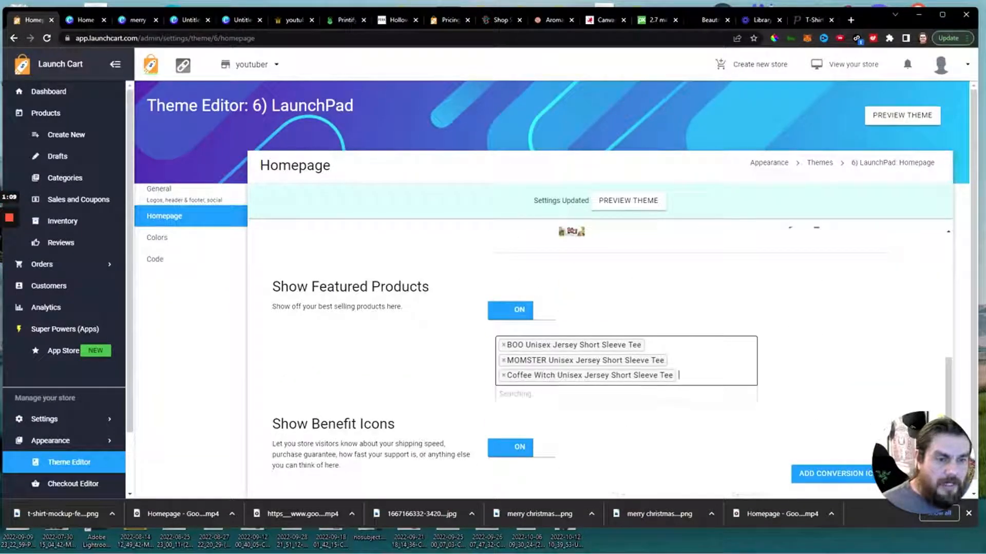
{"action": "left_click", "coordinate": [568, 461]}
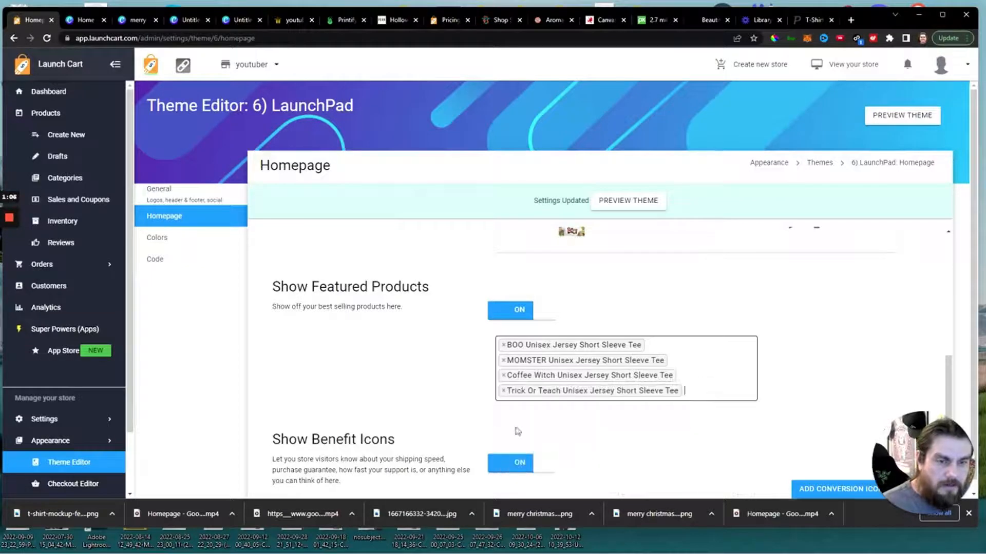
{"action": "scroll", "coordinate": [385, 396], "scroll_direction": "down", "scroll_amount": 4}
{"action": "left_click", "coordinate": [301, 477]}
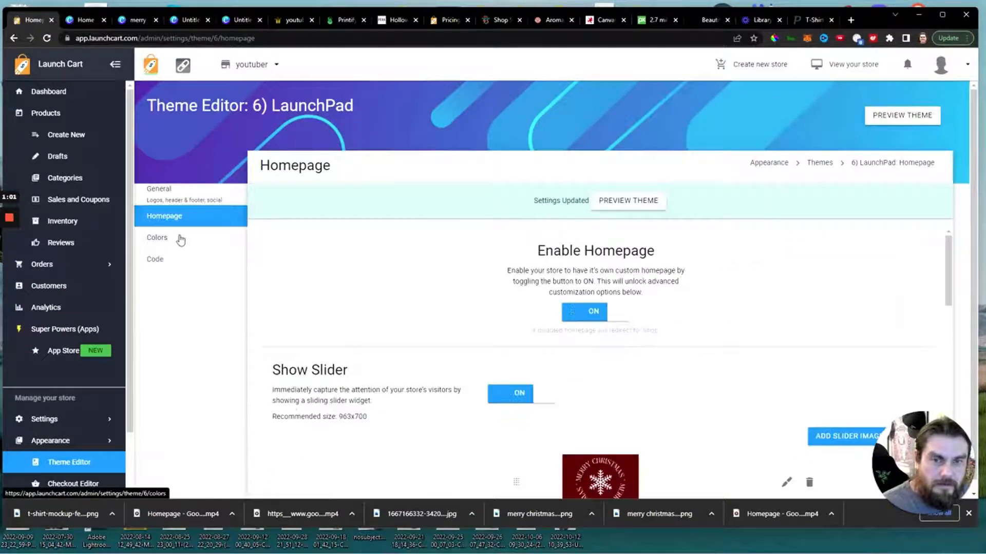
Open the theme's color settings and choose the dark pink #ef5285 as the primary color.
{"action": "left_click", "coordinate": [181, 239]}
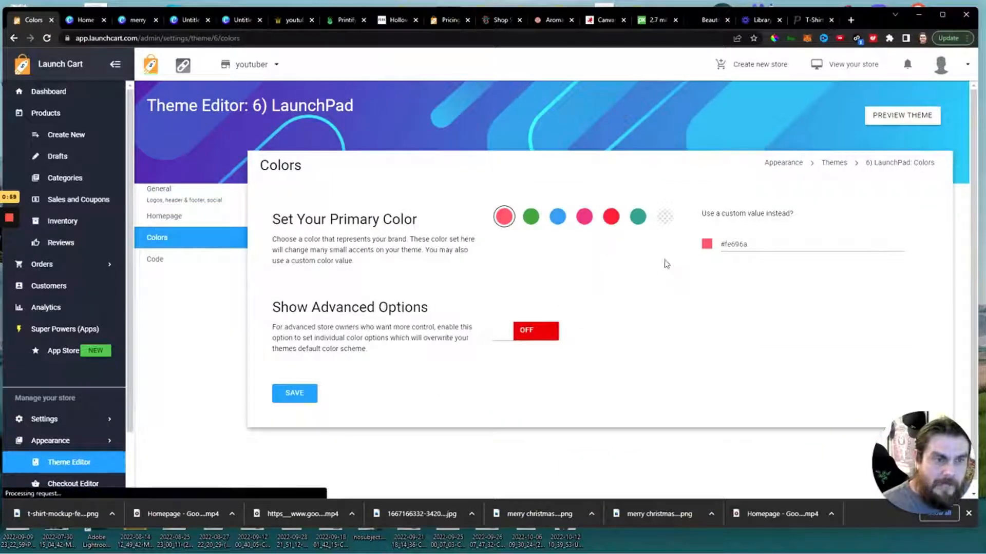
{"action": "left_click", "coordinate": [581, 221]}
Enable the advanced color options, look through the individual color fields, and turn the option off again.
{"action": "left_click", "coordinate": [536, 333]}
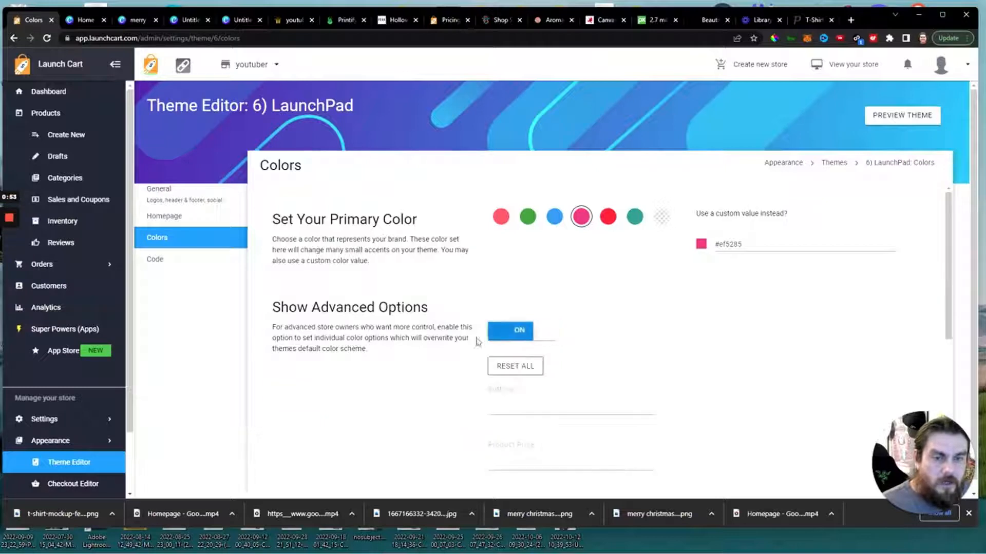
{"action": "scroll", "coordinate": [477, 341], "scroll_direction": "down", "scroll_amount": 2}
{"action": "scroll", "coordinate": [493, 309], "scroll_direction": "down", "scroll_amount": 3}
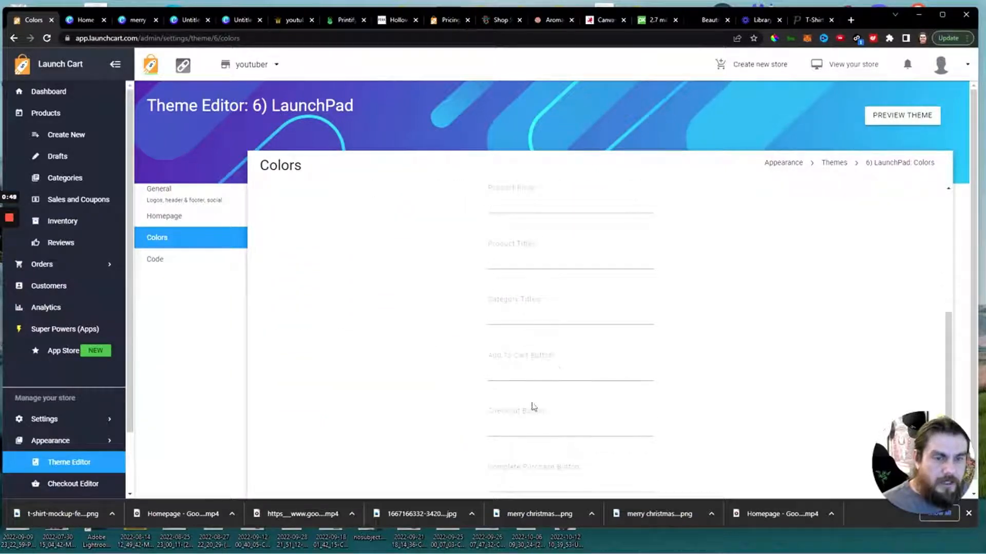
{"action": "scroll", "coordinate": [490, 420], "scroll_direction": "down", "scroll_amount": 1}
{"action": "scroll", "coordinate": [496, 390], "scroll_direction": "up", "scroll_amount": 5}
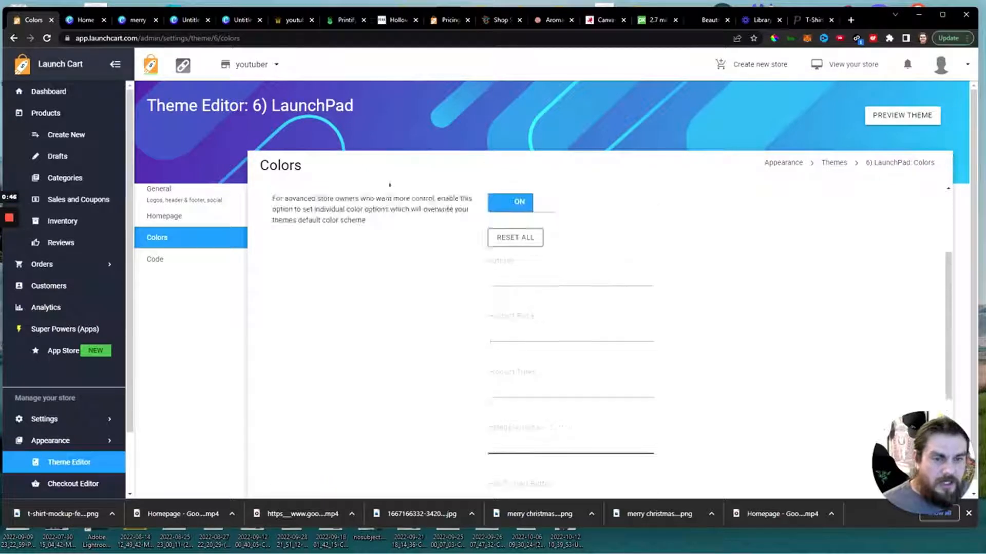
{"action": "scroll", "coordinate": [519, 363], "scroll_direction": "down", "scroll_amount": 3}
{"action": "scroll", "coordinate": [462, 356], "scroll_direction": "up", "scroll_amount": 3}
{"action": "left_click", "coordinate": [513, 313]}
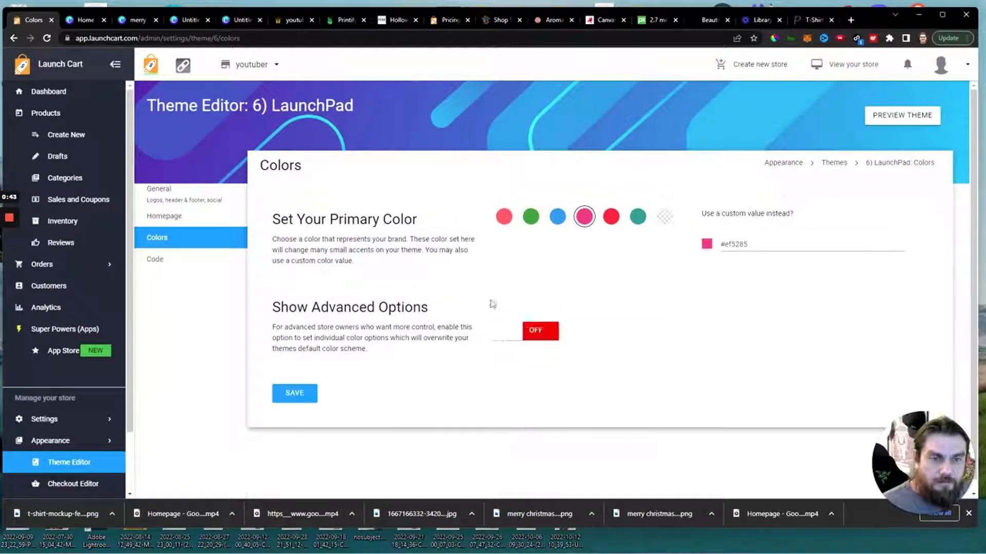
Save the theme's color settings.
{"action": "left_click", "coordinate": [299, 405]}
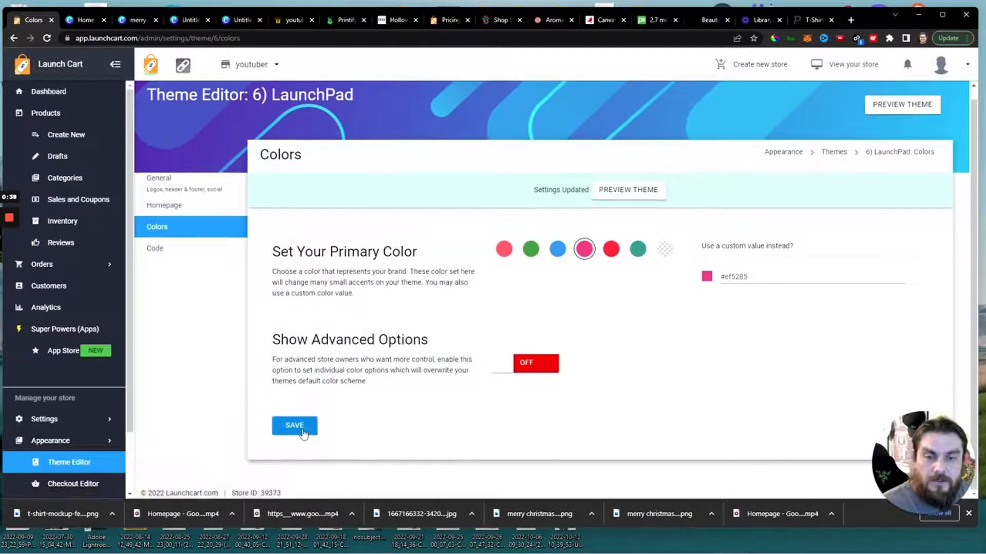
{"action": "left_click", "coordinate": [300, 432]}
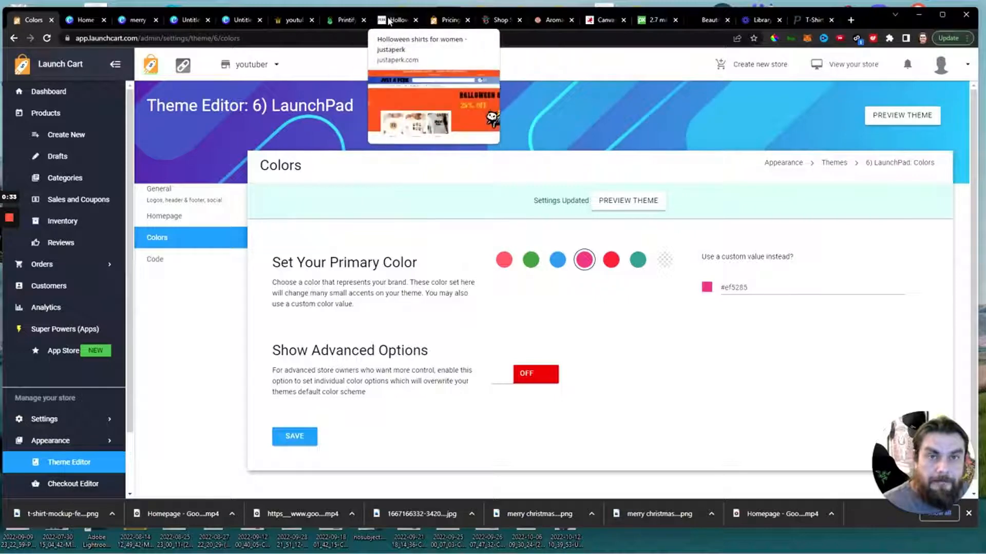
Reload the storefront and examine the homepage's slider, top categories, featured products and benefit icon colors.
{"action": "left_click", "coordinate": [294, 20]}
{"action": "scroll", "coordinate": [256, 262], "scroll_direction": "down", "scroll_amount": 5}
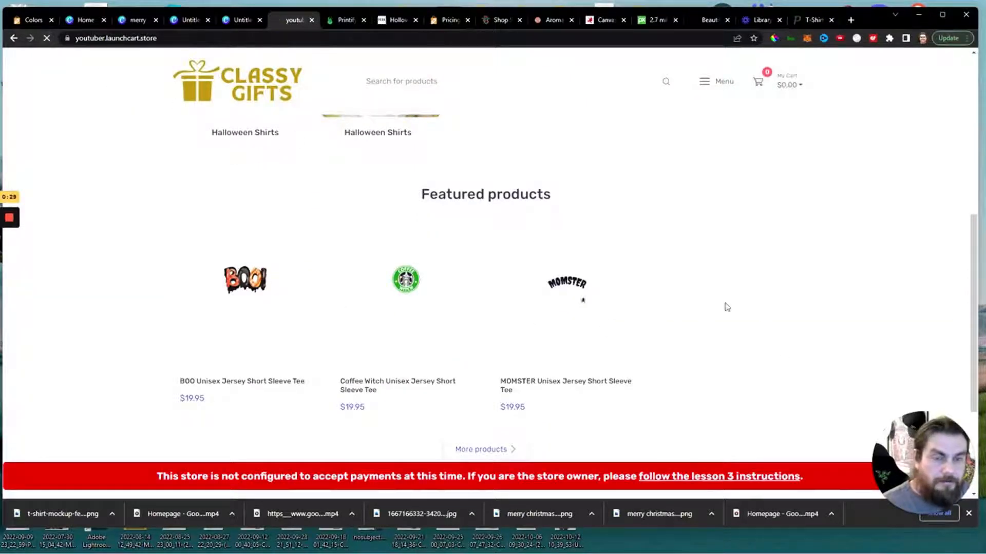
{"action": "scroll", "coordinate": [466, 335], "scroll_direction": "down", "scroll_amount": 3}
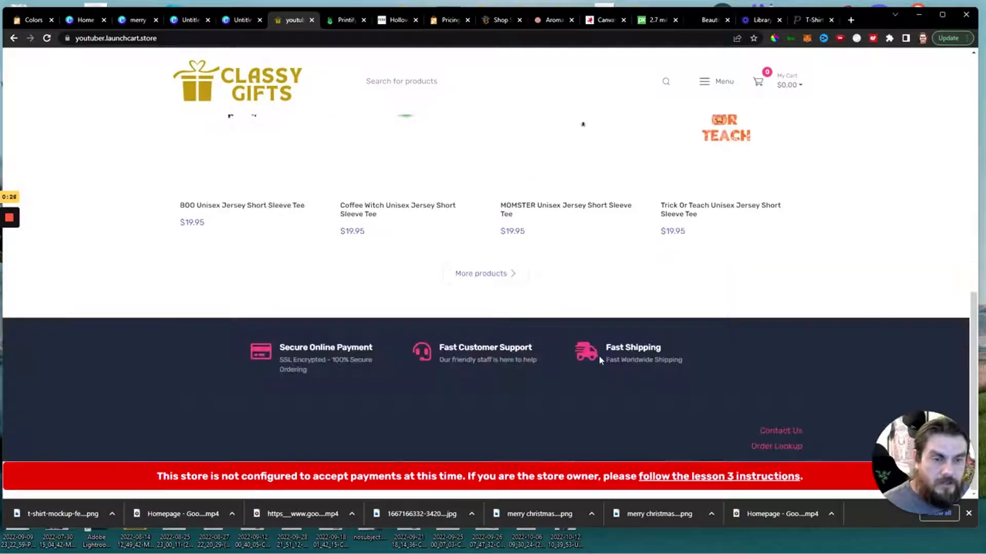
{"action": "scroll", "coordinate": [755, 431], "scroll_direction": "up", "scroll_amount": 10}
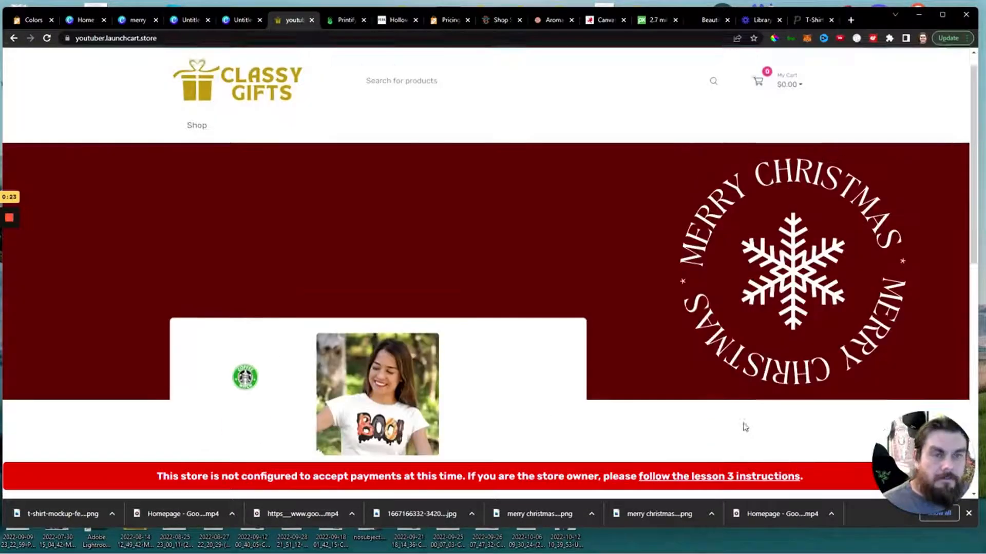
{"action": "scroll", "coordinate": [638, 246], "scroll_direction": "down", "scroll_amount": 4}
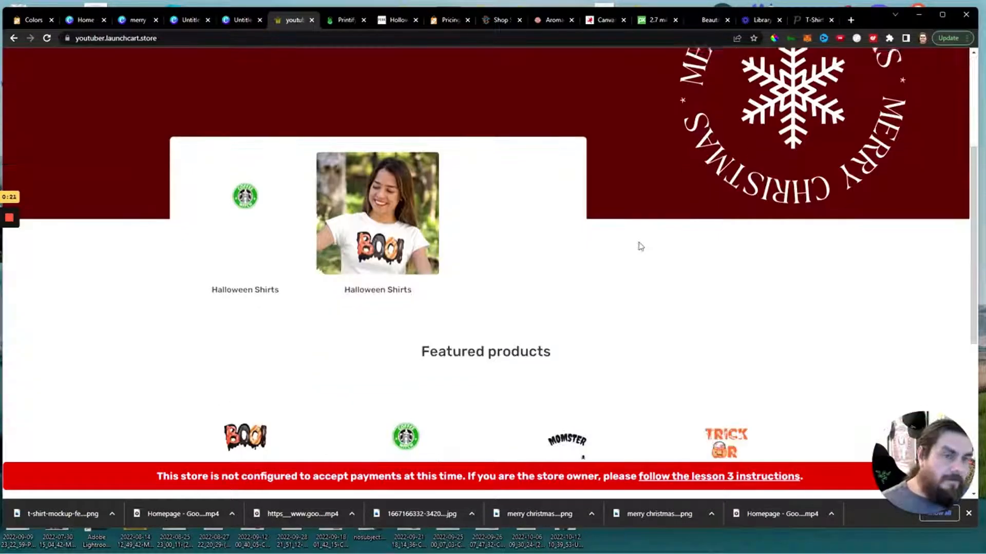
{"action": "scroll", "coordinate": [444, 349], "scroll_direction": "up", "scroll_amount": 2}
{"action": "scroll", "coordinate": [650, 349], "scroll_direction": "down", "scroll_amount": 2}
{"action": "scroll", "coordinate": [650, 348], "scroll_direction": "up", "scroll_amount": 4}
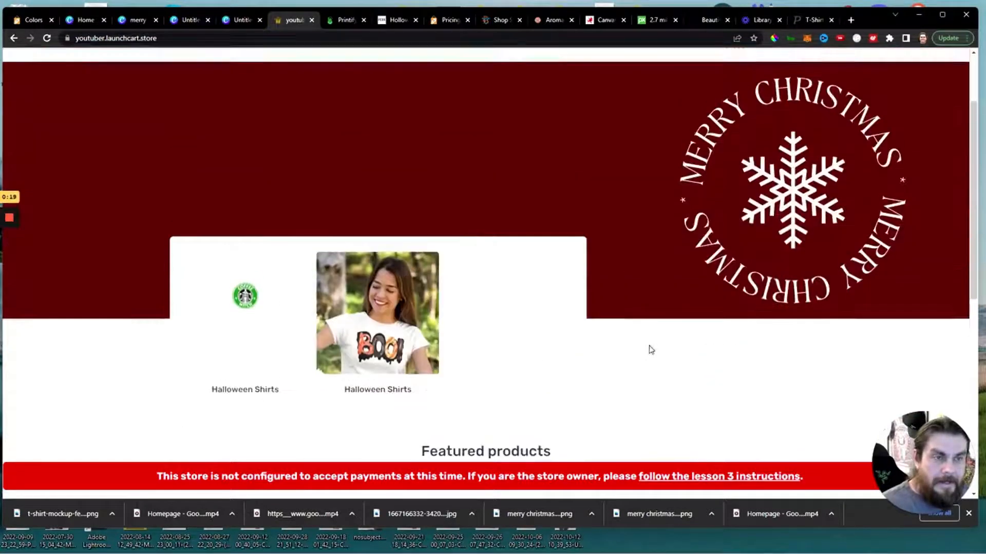
{"action": "scroll", "coordinate": [712, 273], "scroll_direction": "down", "scroll_amount": 8}
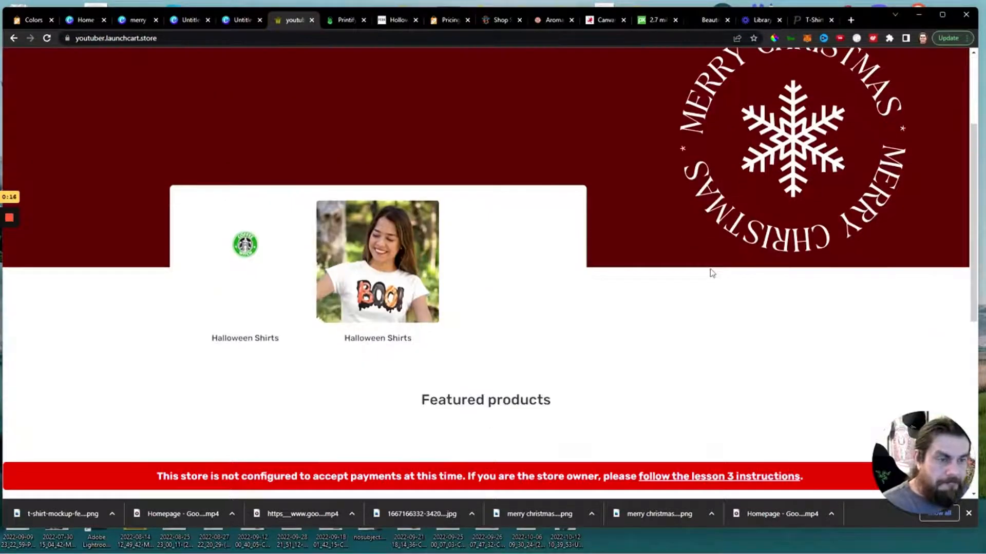
{"action": "scroll", "coordinate": [711, 273], "scroll_direction": "up", "scroll_amount": 5}
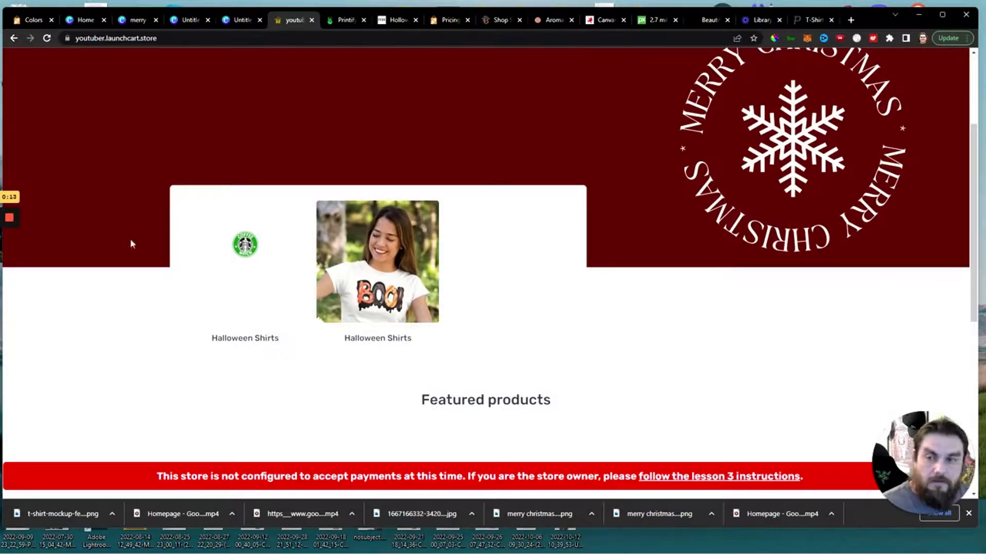